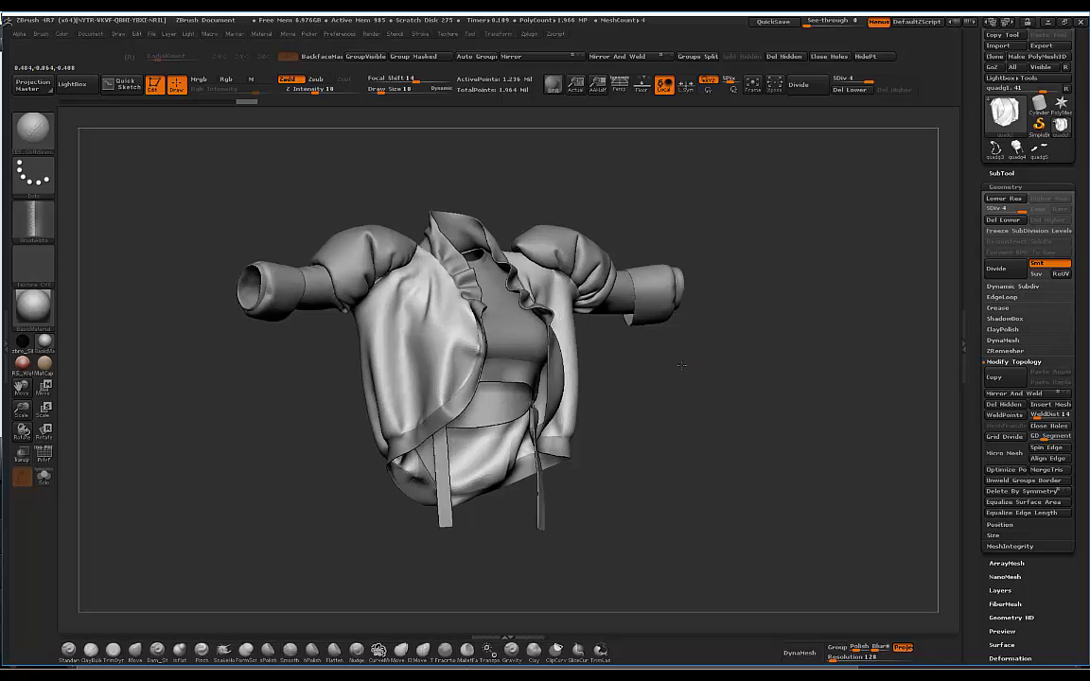
Step: Select several of the garment's separate pieces in turn to check how the jacket is divided into subtools
left_click(632, 256, "alt")
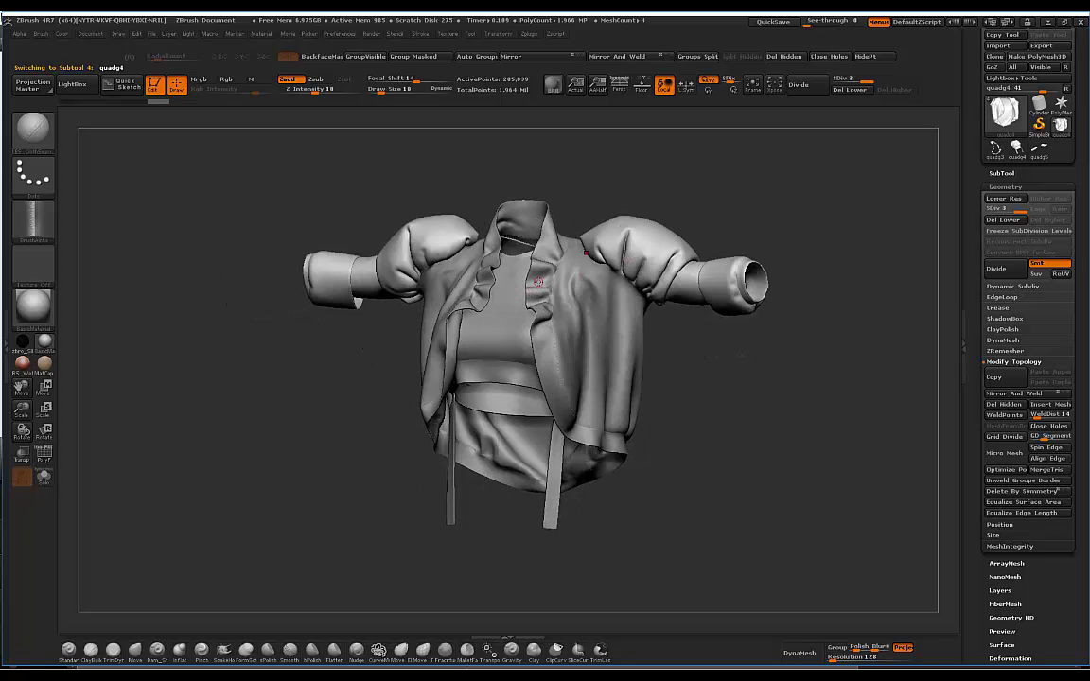
left_click(538, 282, "alt")
left_click(586, 299, "alt")
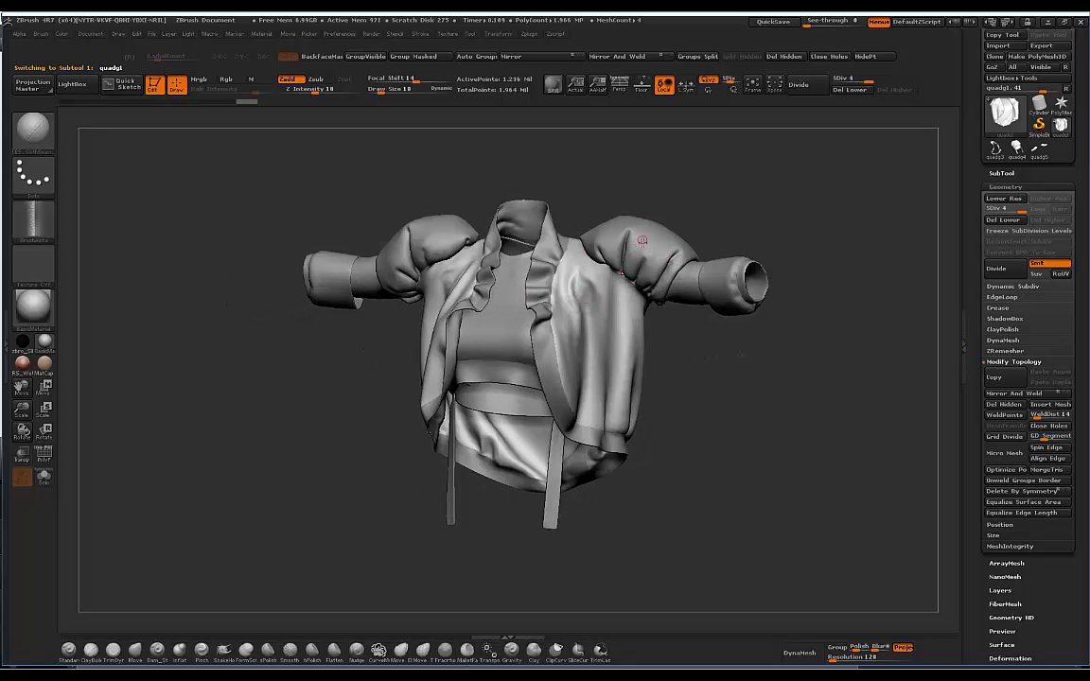
mouse_move(727, 362)
left_mouse_down("shift")
mouse_move(733, 398)
mouse_move(717, 371)
left_mouse_up("shift")
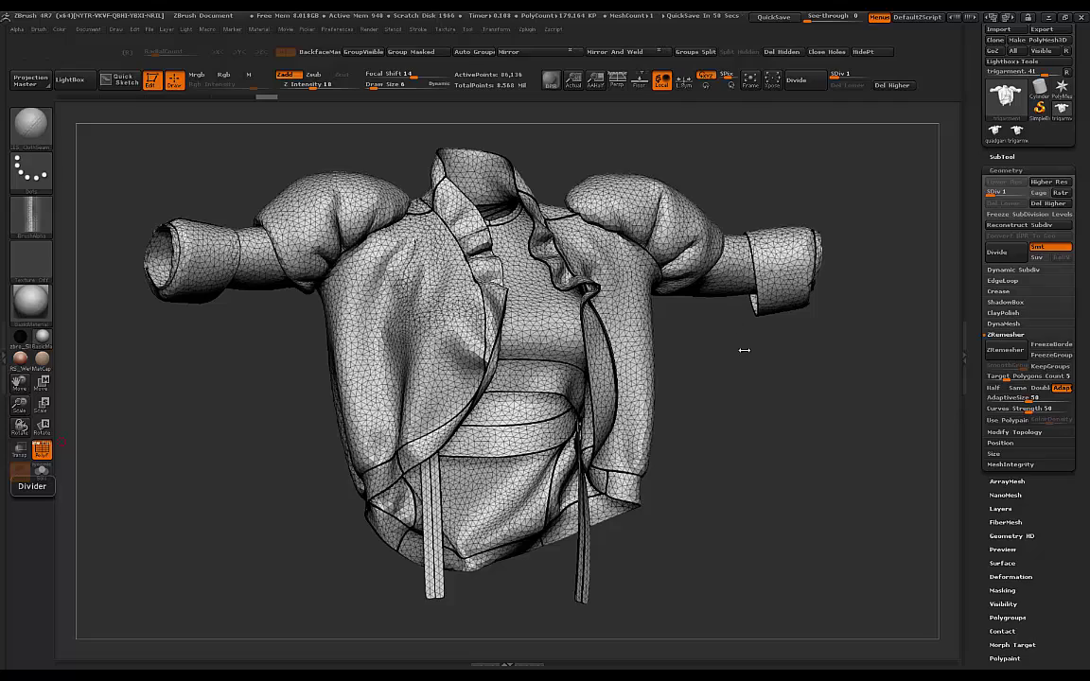
Step: Examine the triangulated wireframe of the garment from the front and from both sides
mouse_move(742, 341)
left_mouse_down()
mouse_move(698, 317)
mouse_move(659, 339)
mouse_move(742, 365)
mouse_move(663, 327)
mouse_move(671, 317)
mouse_move(741, 341)
left_mouse_up()
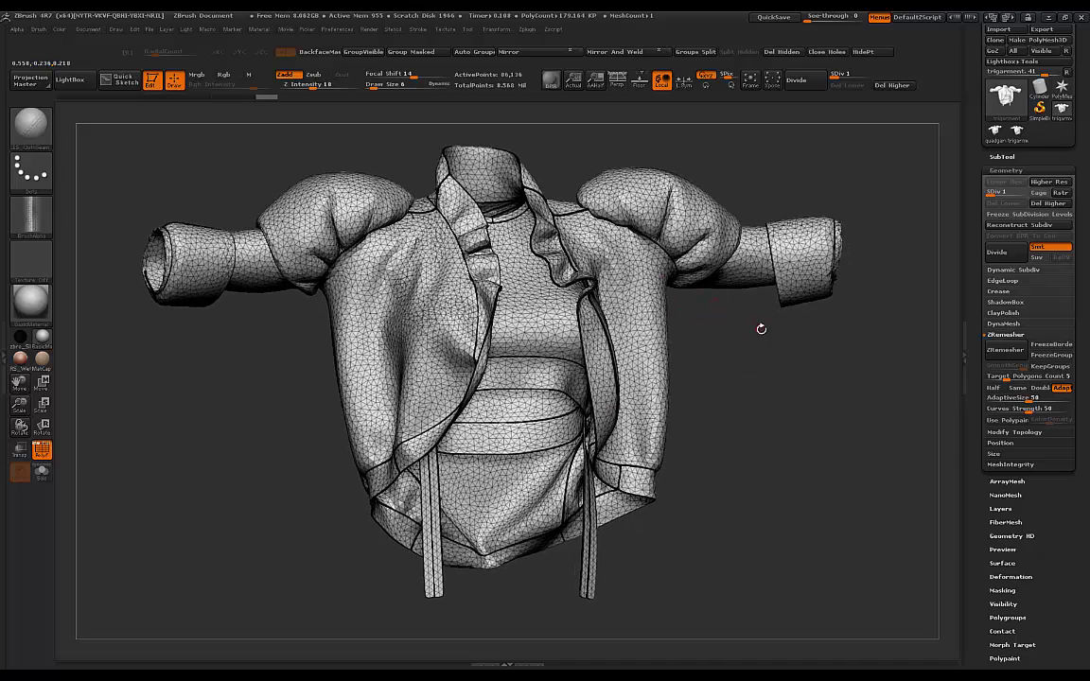
left_click_drag(761, 328, 670, 341)
left_click_drag(751, 341, 629, 336)
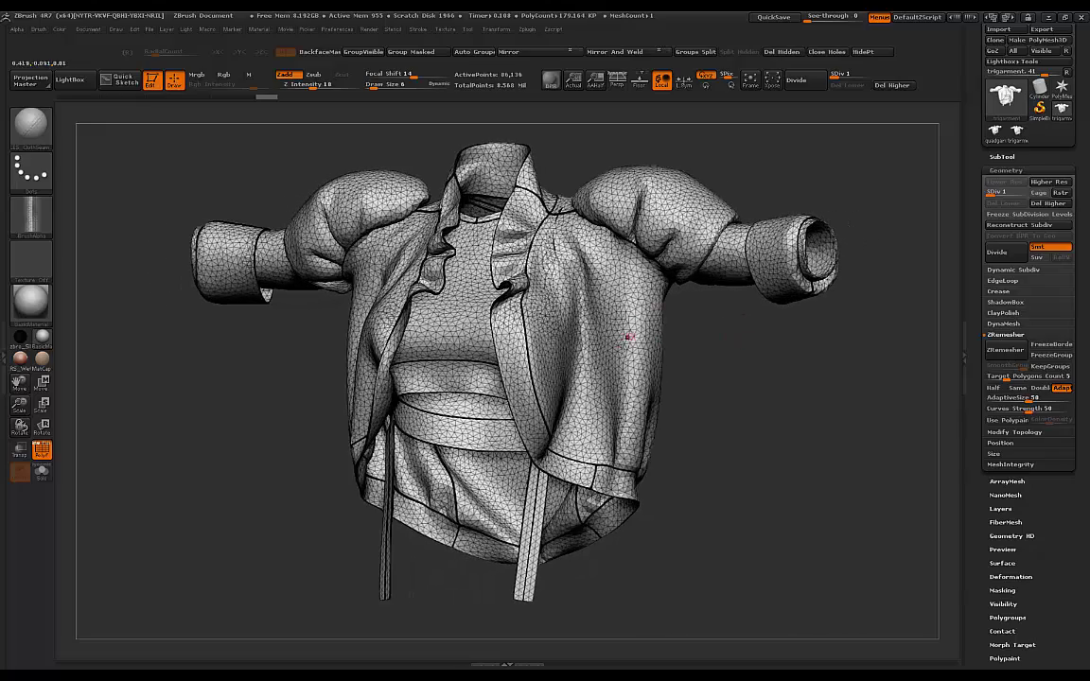
mouse_move(727, 359)
left_mouse_down()
mouse_move(662, 320)
mouse_move(748, 353)
left_mouse_up()
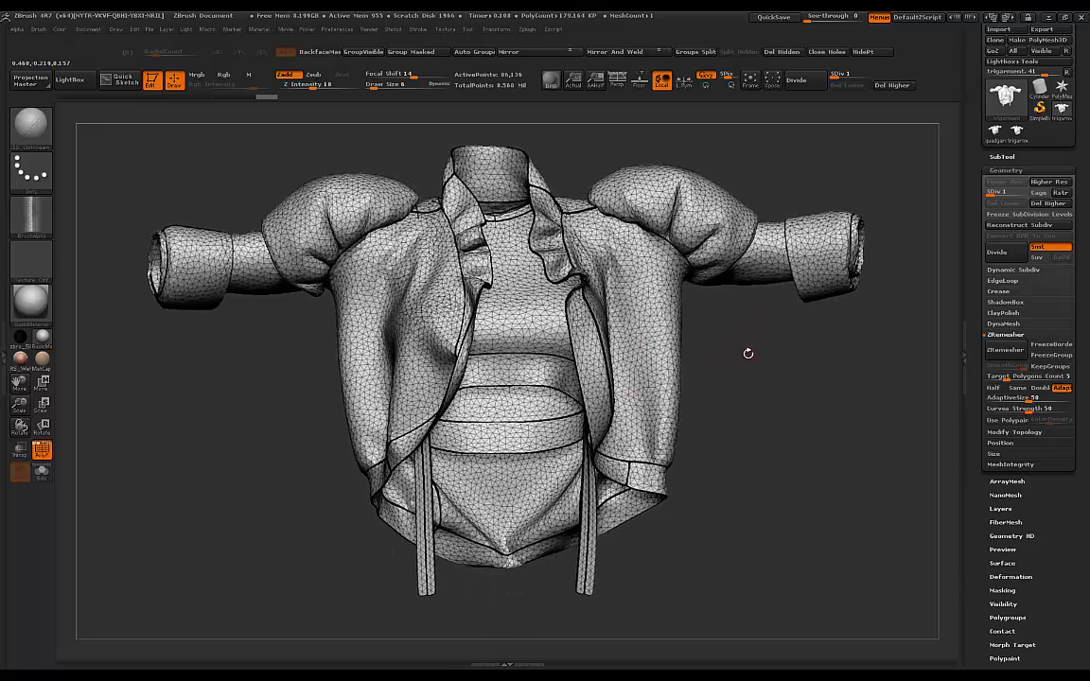
left_click_drag(674, 322, 476, 358)
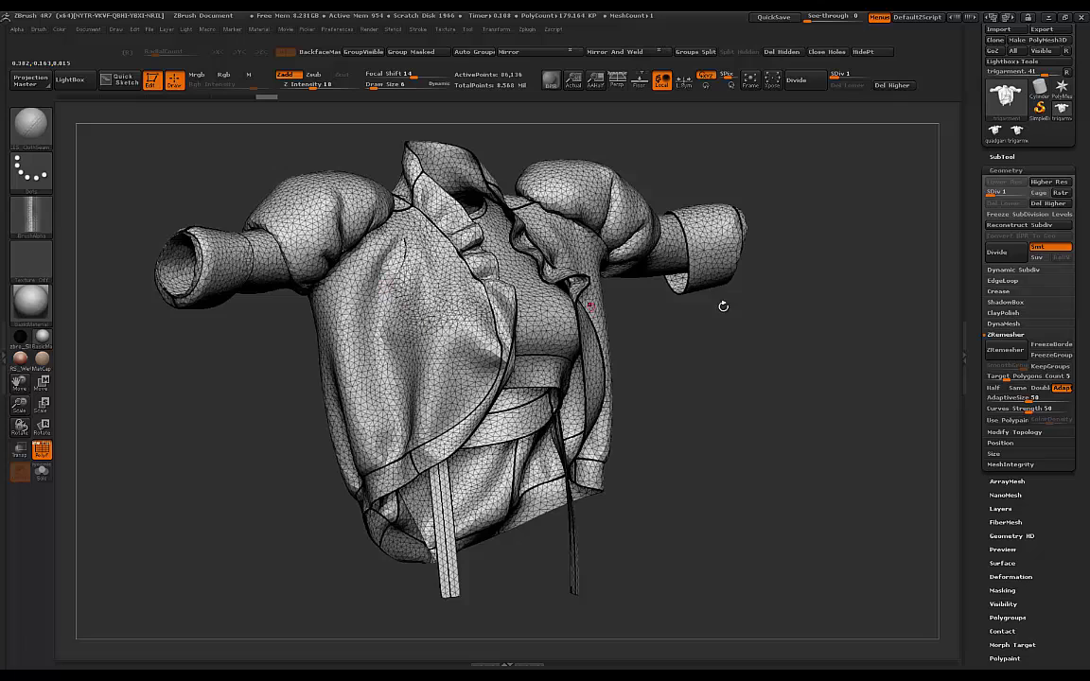
left_click_drag(723, 307, 769, 350)
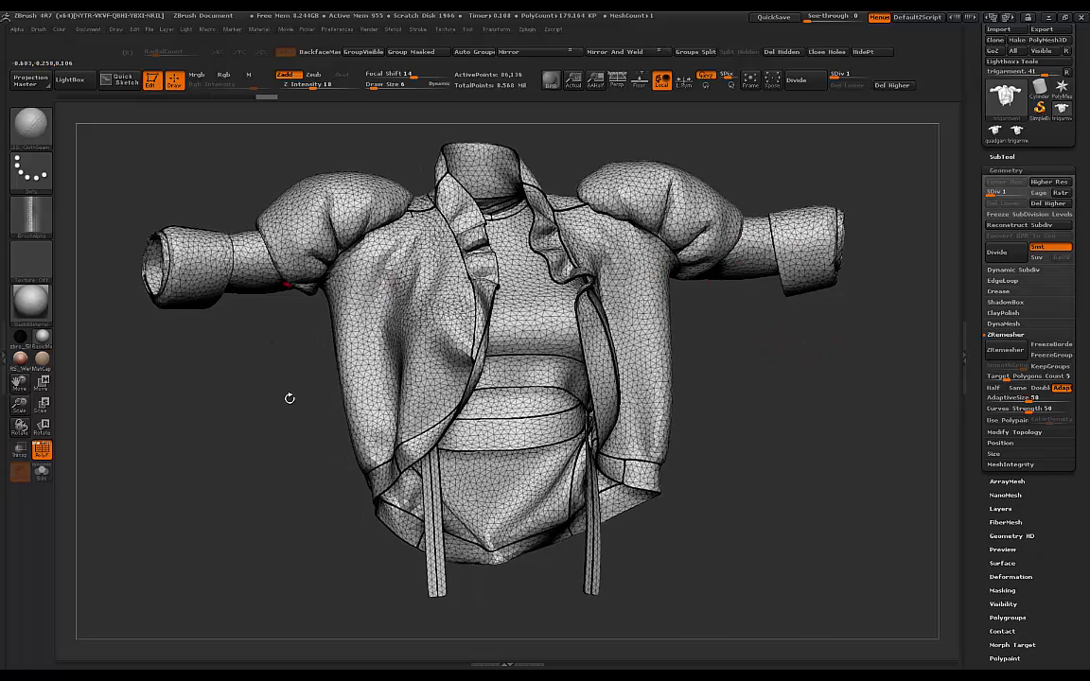
left_click_drag(791, 356, 541, 349)
Step: Switch to the quadgarment model and examine its quad topology with and without the wireframe
left_click(995, 133)
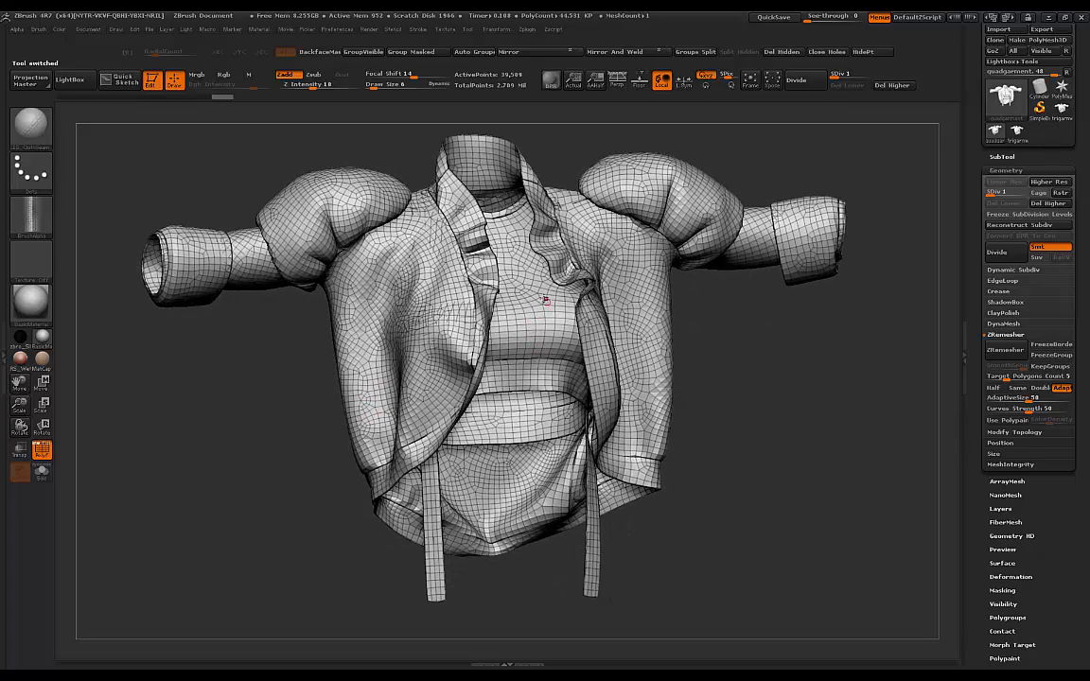
left_click_drag(546, 301, 649, 405)
left_click_drag(719, 359, 592, 383)
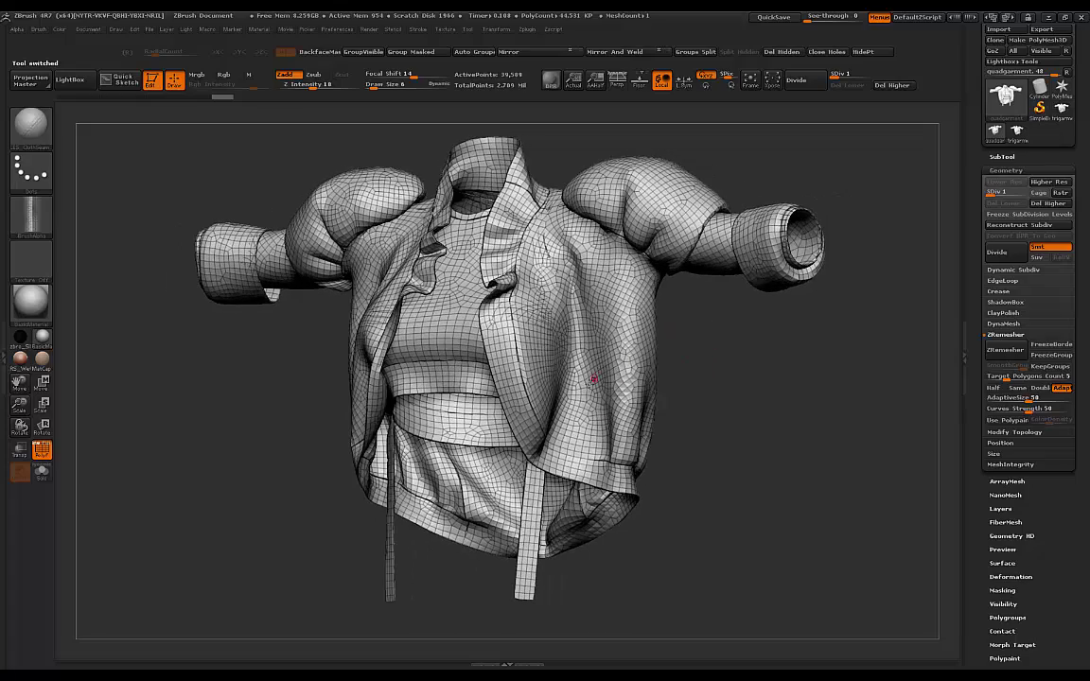
left_click_drag(714, 359, 604, 305)
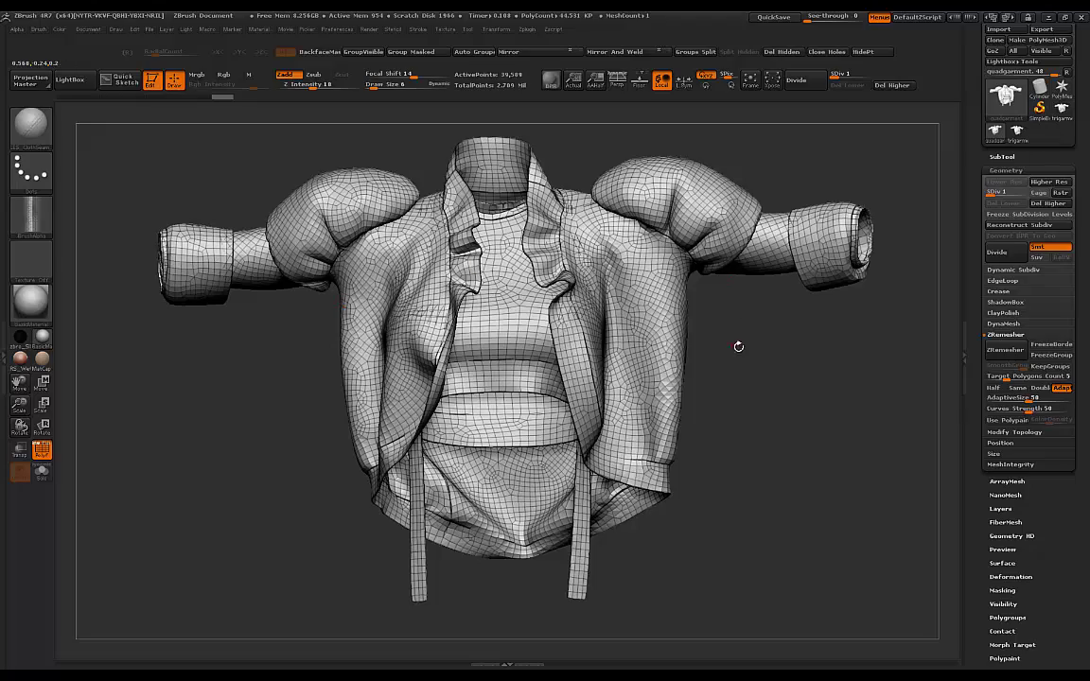
left_click_drag(737, 346, 610, 353)
left_click_drag(747, 340, 667, 355)
left_click(42, 451)
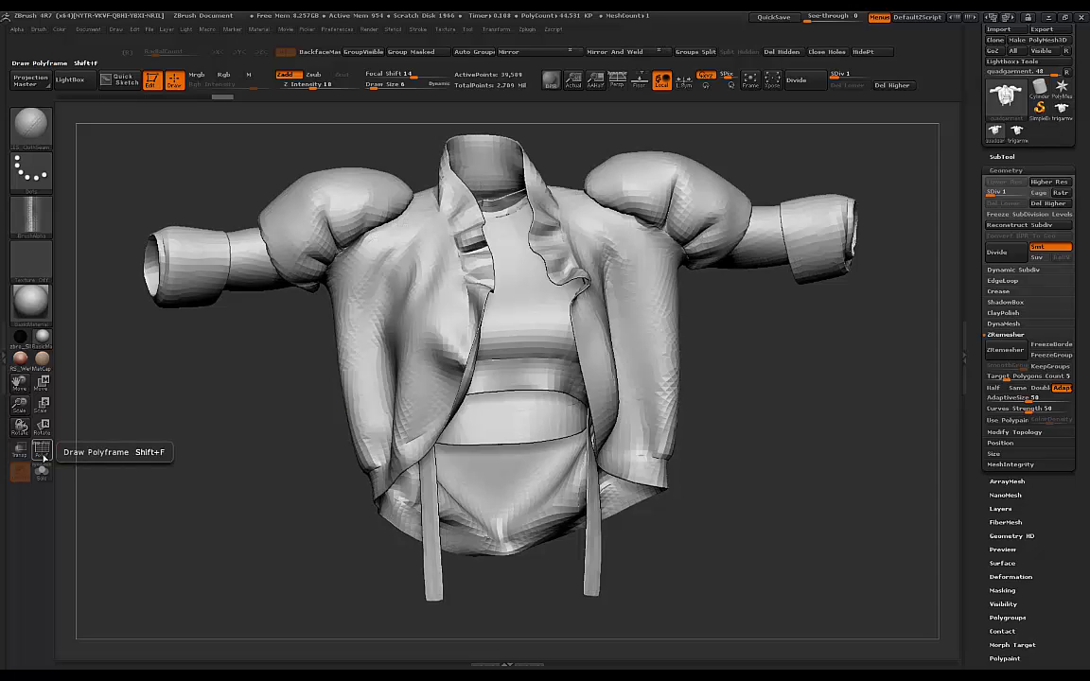
left_click(42, 452)
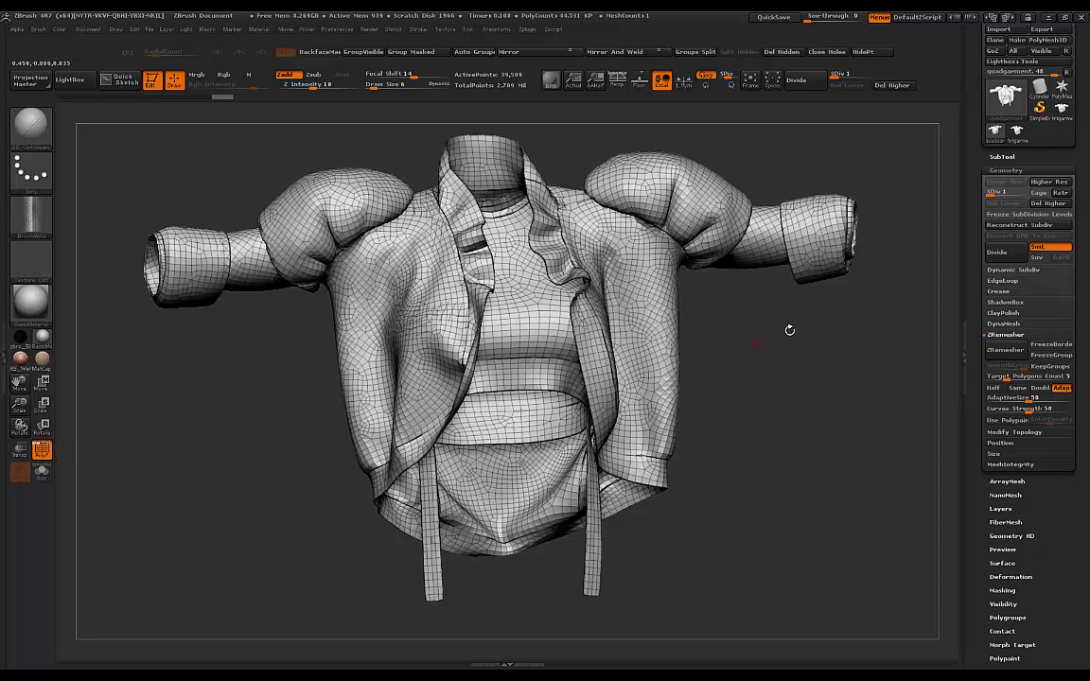
left_click_drag(788, 329, 851, 312)
Step: Switch to the copy of the triangulated garment and examine its mesh around the front and sleeves
left_click(1018, 132)
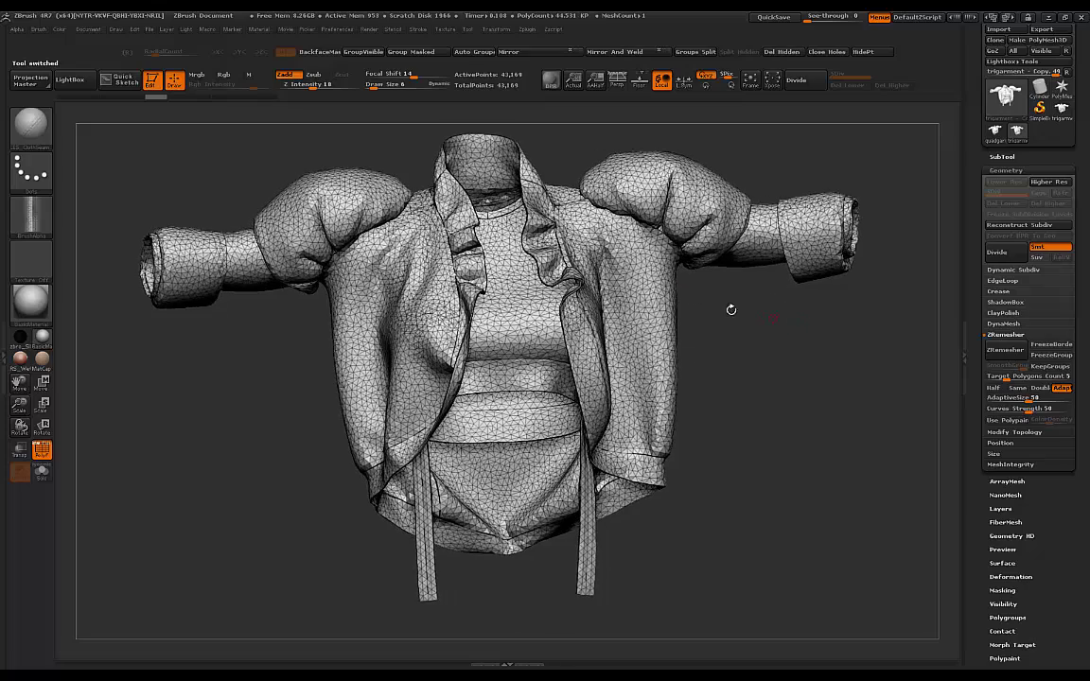
left_click_drag(791, 306, 674, 304)
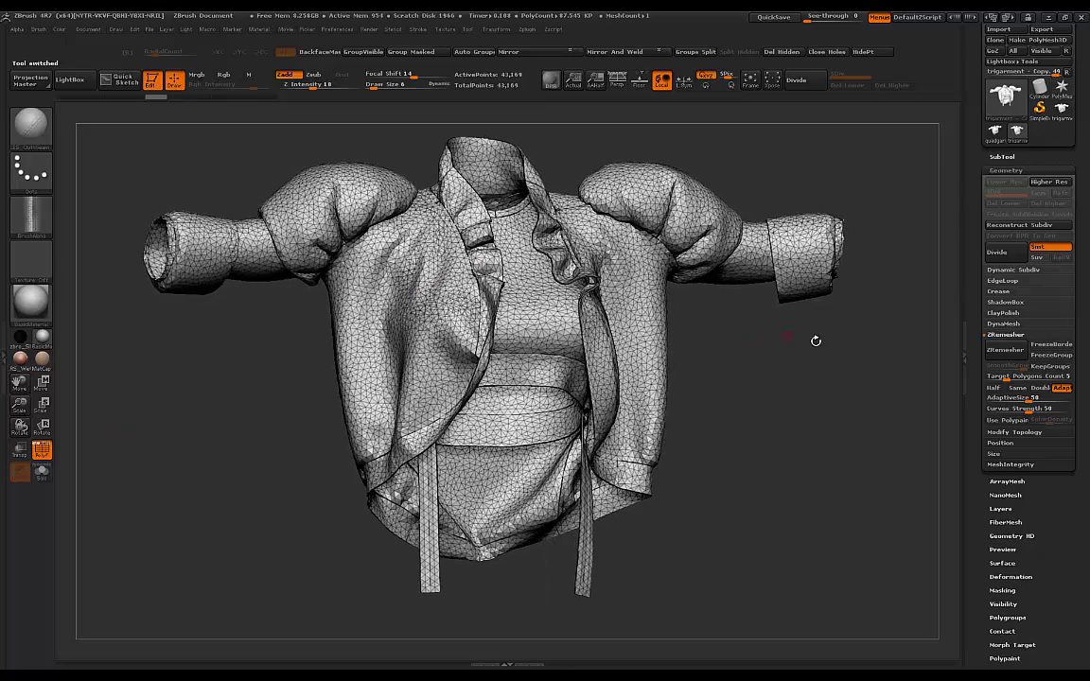
mouse_move(762, 333)
left_mouse_down()
mouse_move(786, 329)
mouse_move(749, 329)
left_mouse_up()
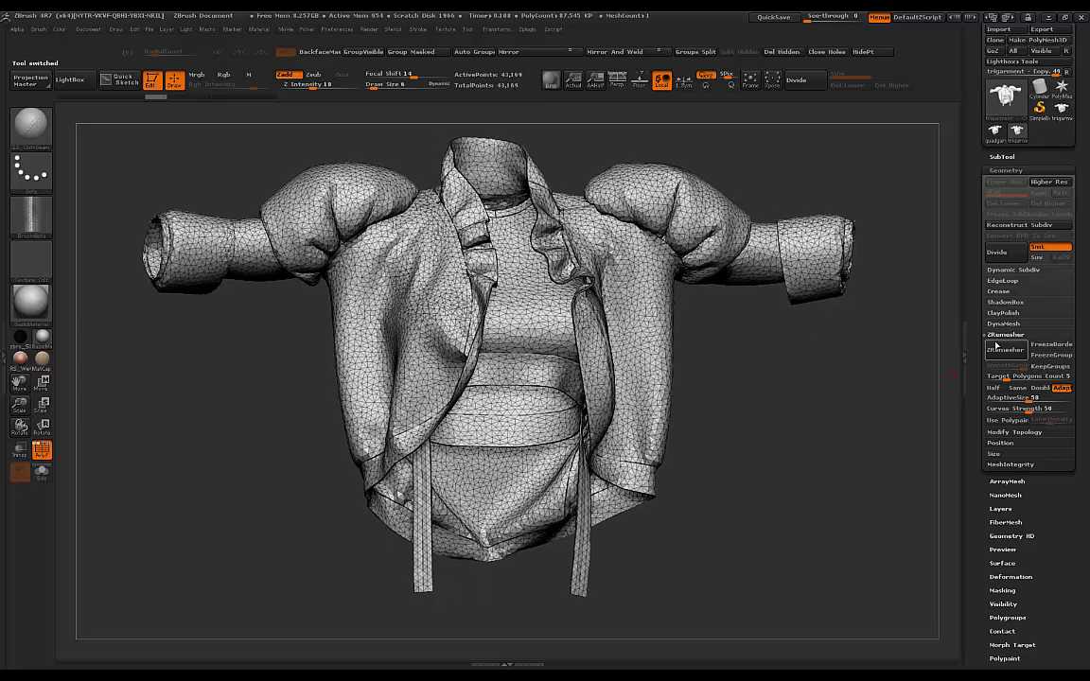
left_click_drag(823, 328, 903, 318)
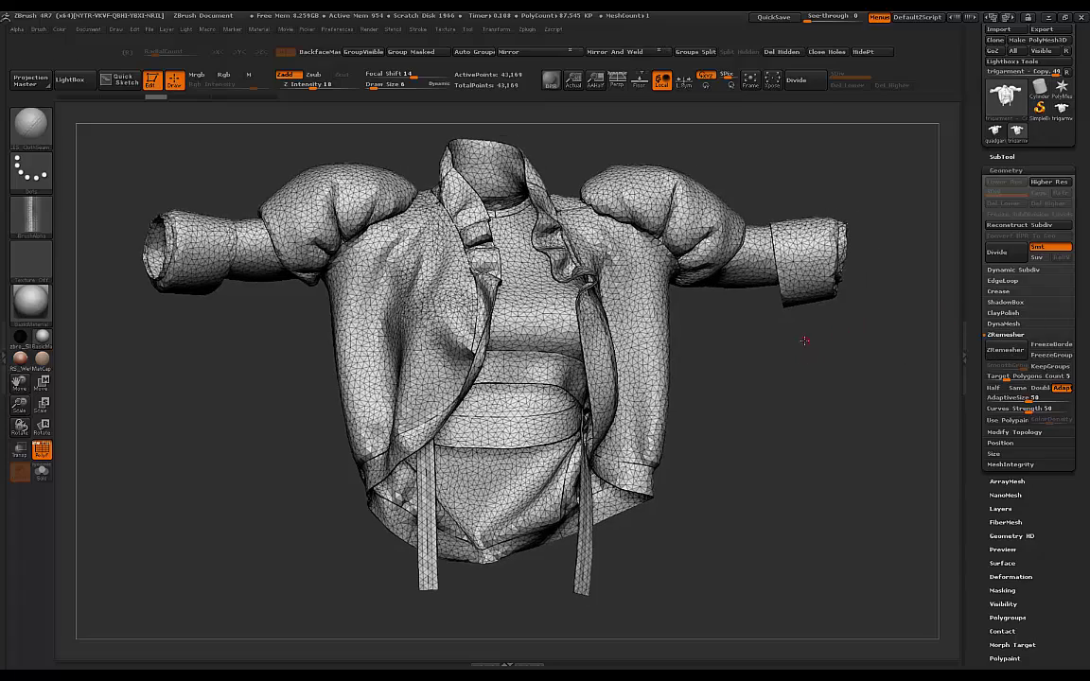
left_click_drag(804, 341, 904, 326)
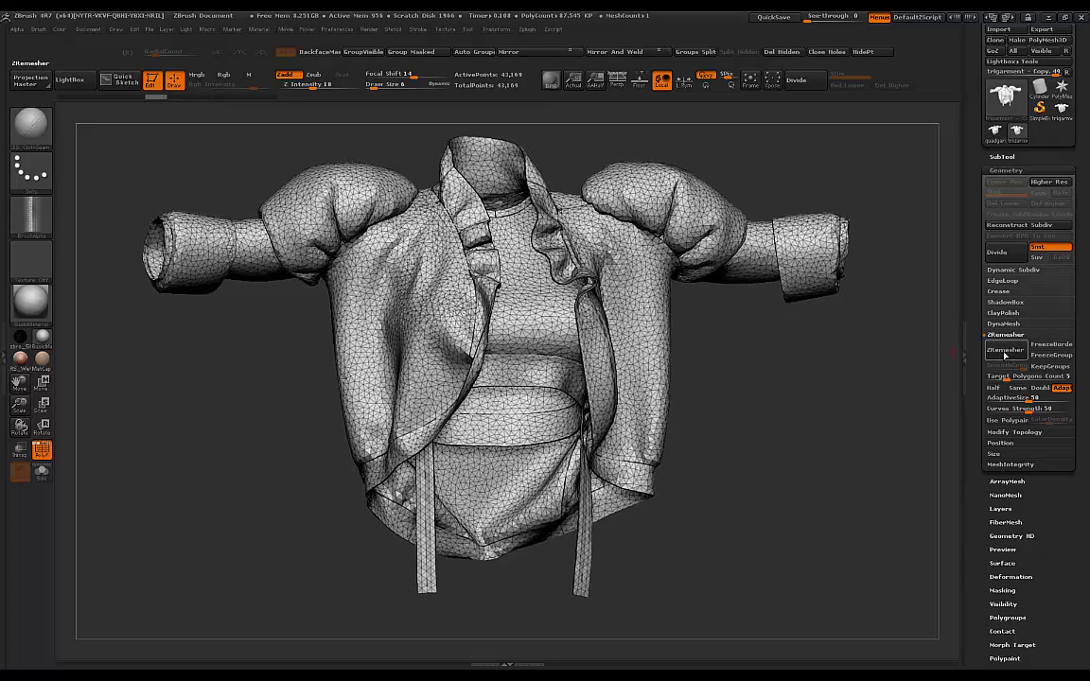
left_click_drag(801, 331, 708, 343)
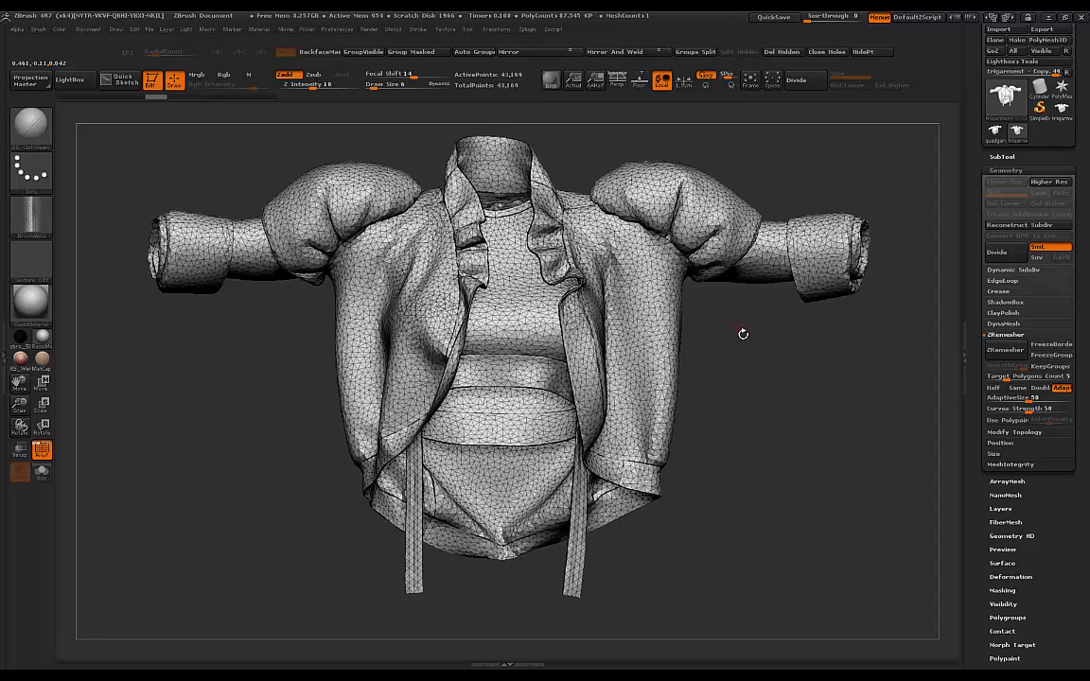
left_click_drag(776, 328, 627, 251)
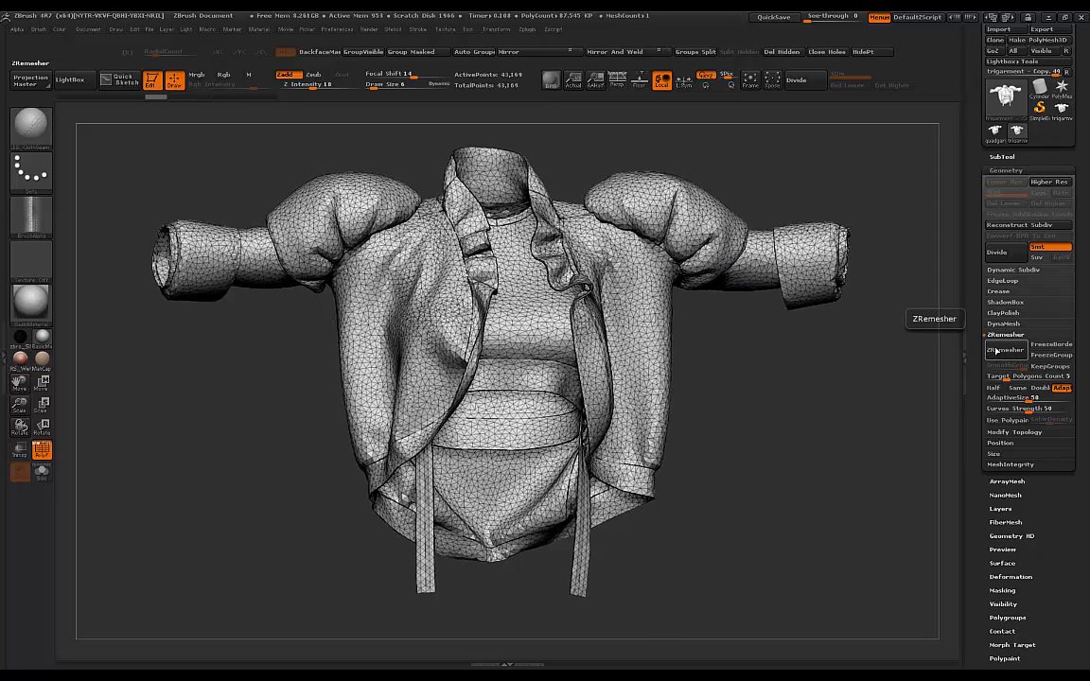
left_click_drag(782, 346, 765, 327)
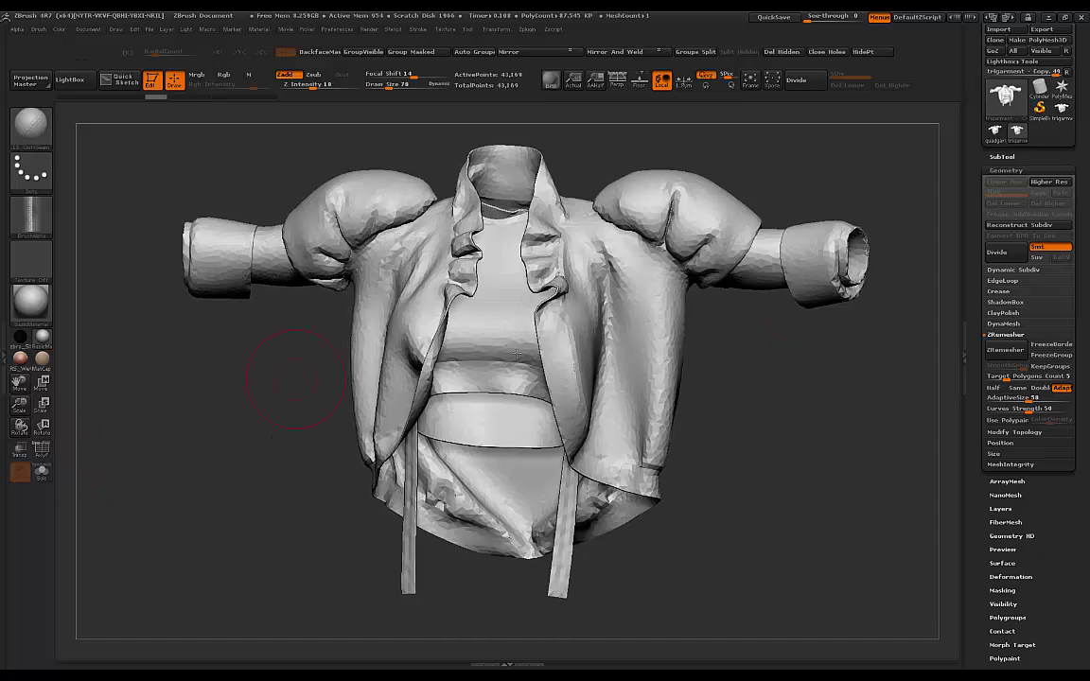
Step: Hide the wireframe and roll the triangulated copy back to step 3 of its undo history
key("shift+f")
left_click_drag(574, 357, 571, 347, "shift")
left_click_drag(172, 97, 112, 97)
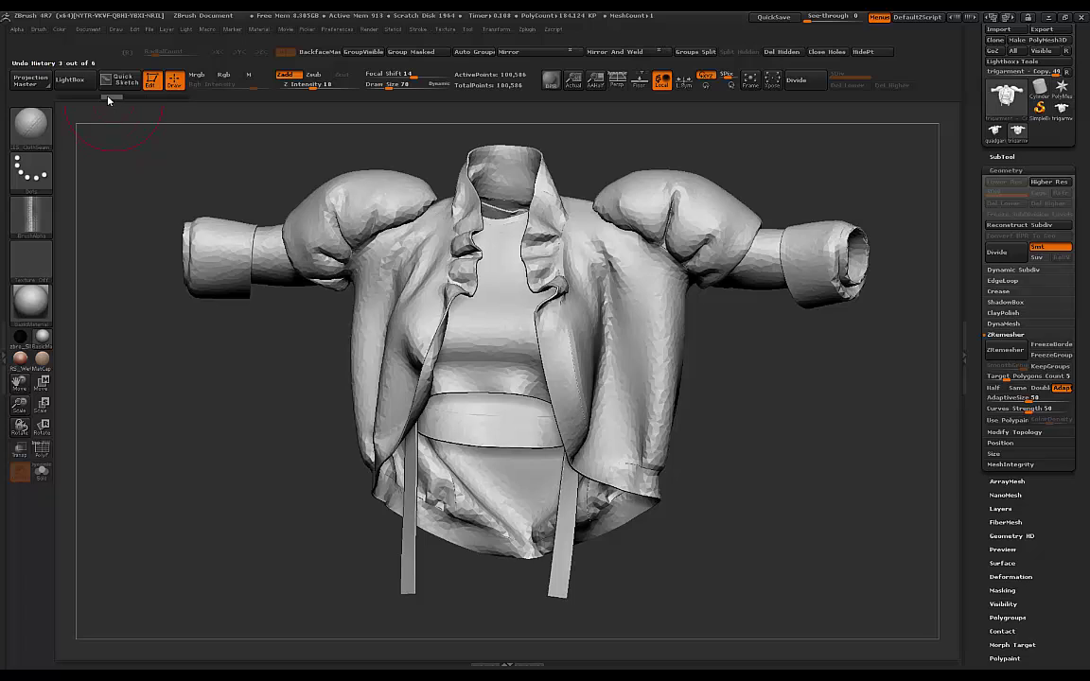
Step: Test the Smooth brush along the jacket's open front panel and check its edge from an angle
key("shift")
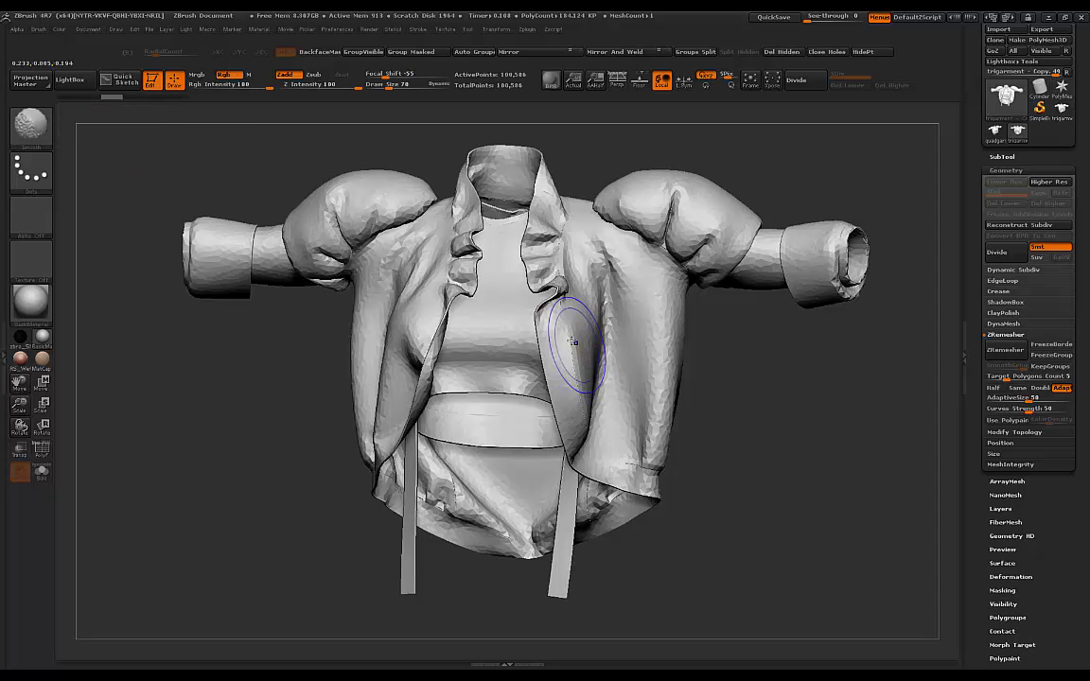
left_click_drag(572, 342, 572, 358, "shift")
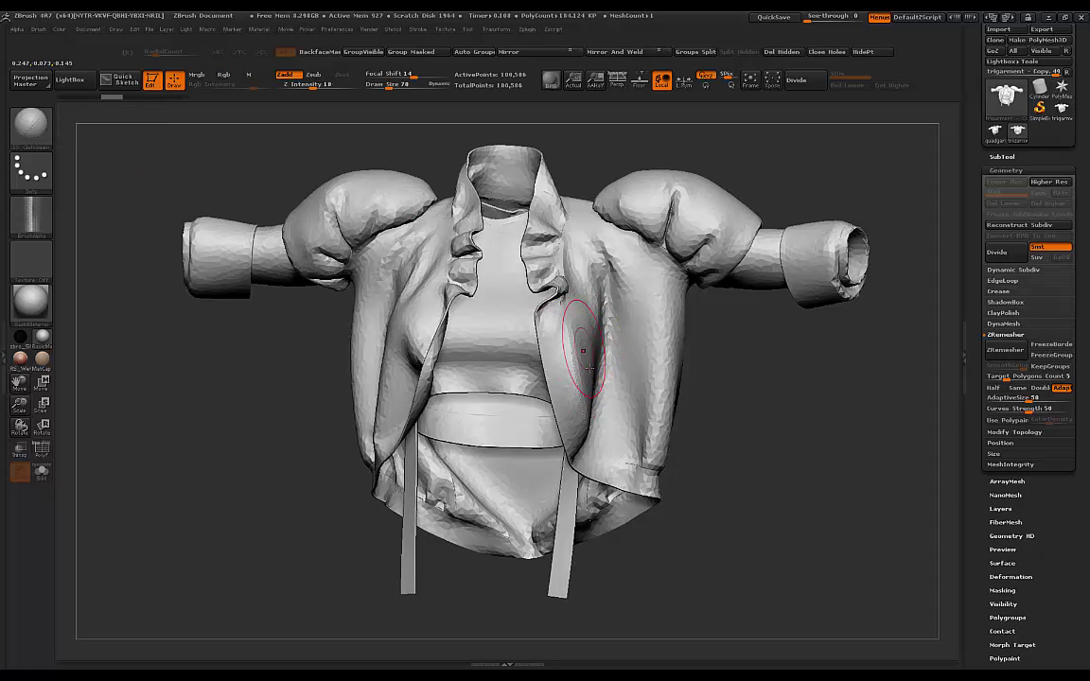
left_click_drag(719, 347, 791, 382)
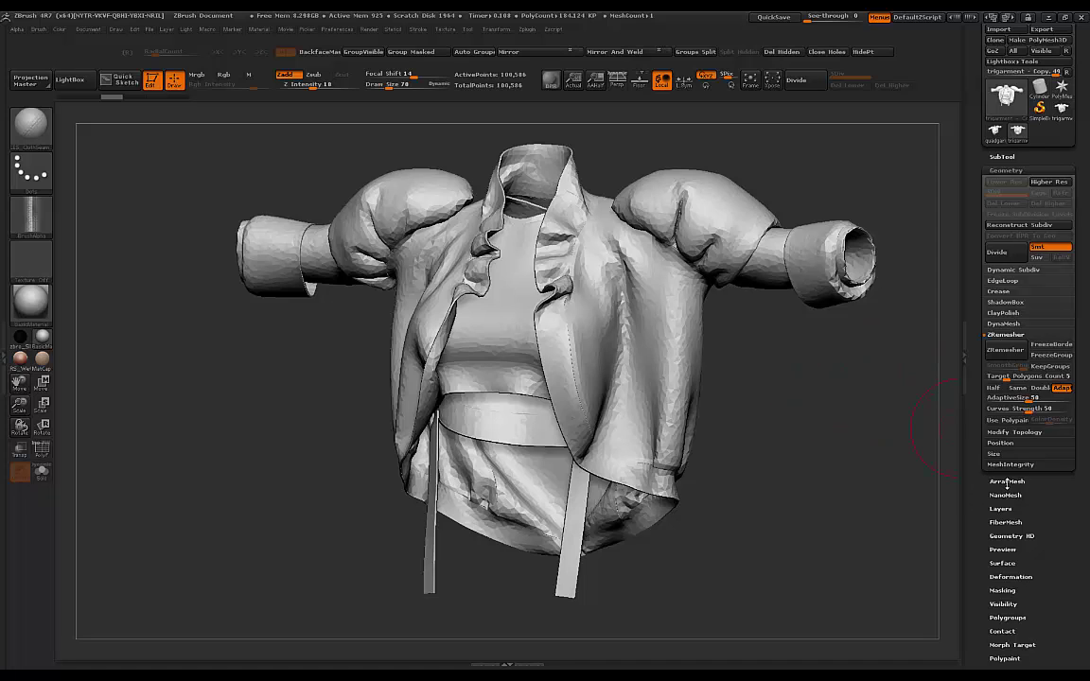
Step: Weld the identical points of the triangulated garment copy and remesh it with ZRemesher
left_click(1012, 434)
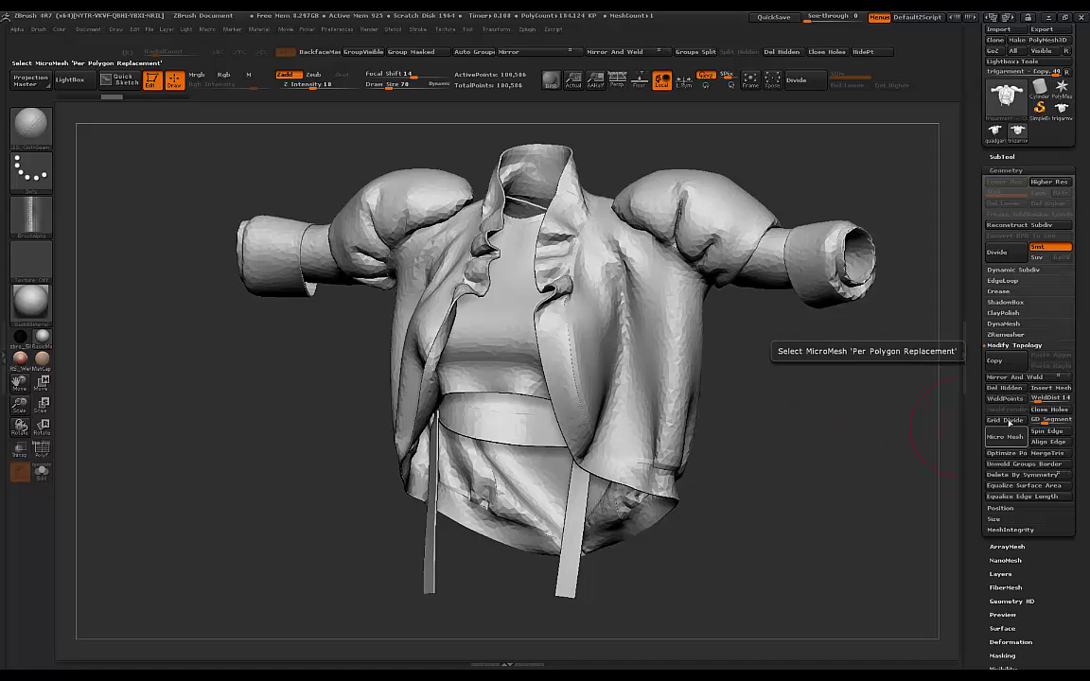
left_click_drag(726, 351, 856, 390)
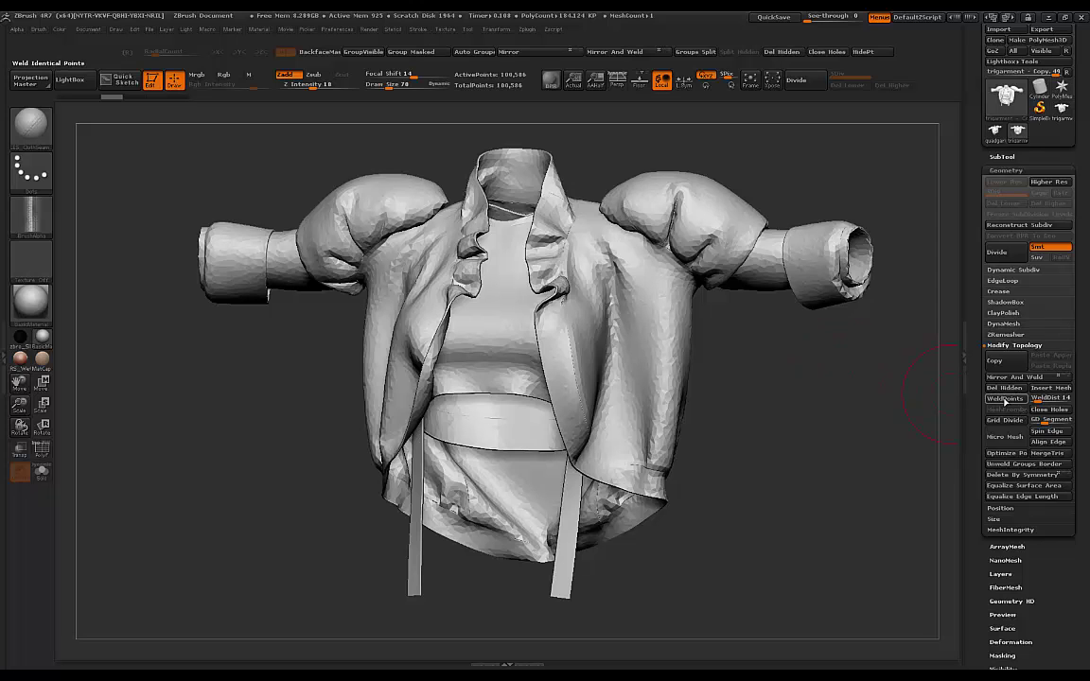
left_click(1005, 399)
mouse_move(789, 370)
left_mouse_down()
mouse_move(825, 370)
mouse_move(804, 386)
mouse_move(715, 342)
mouse_move(795, 382)
left_mouse_up()
left_click(993, 338)
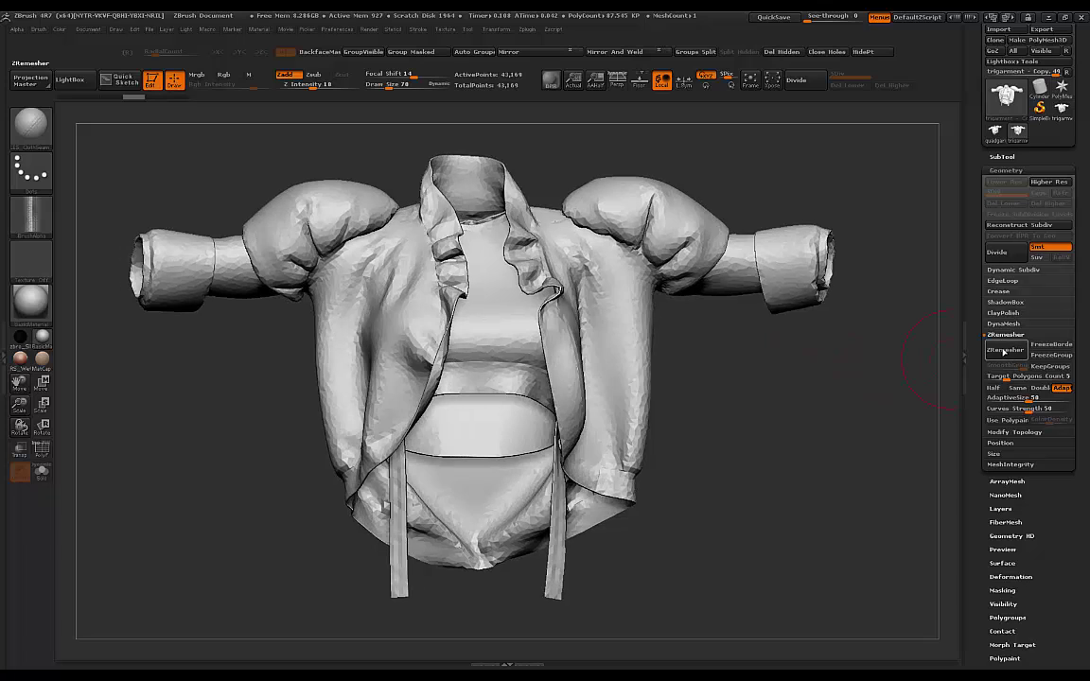
left_click(1005, 350)
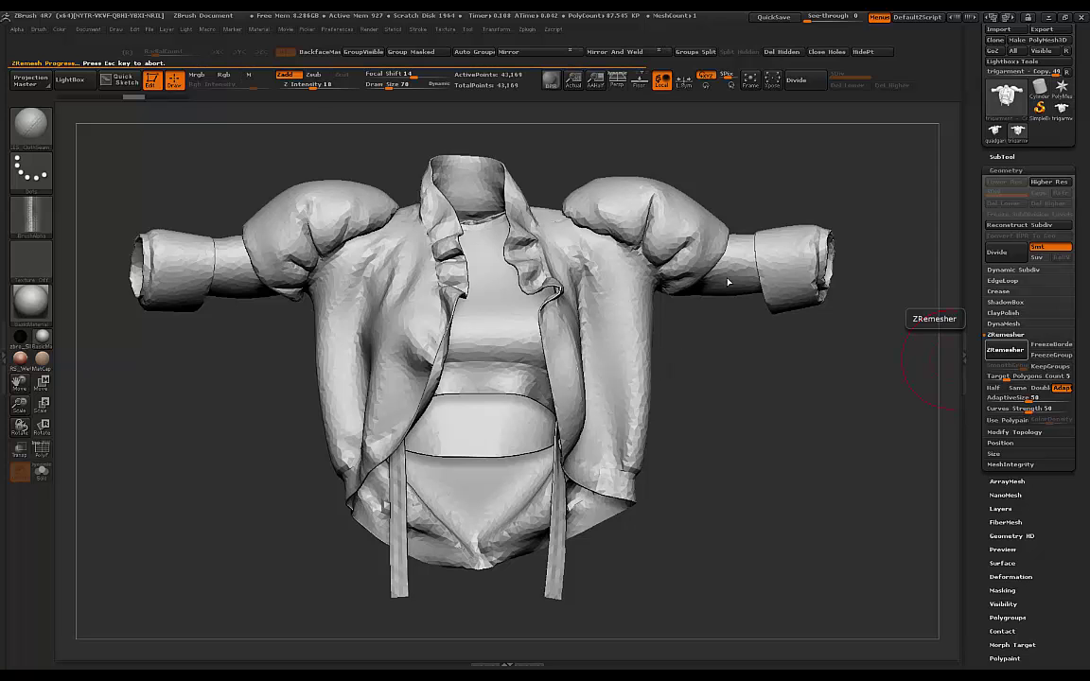
Step: Examine the remeshed garment's topology from the side and front, with and without the wireframe
left_click_drag(731, 368, 498, 389)
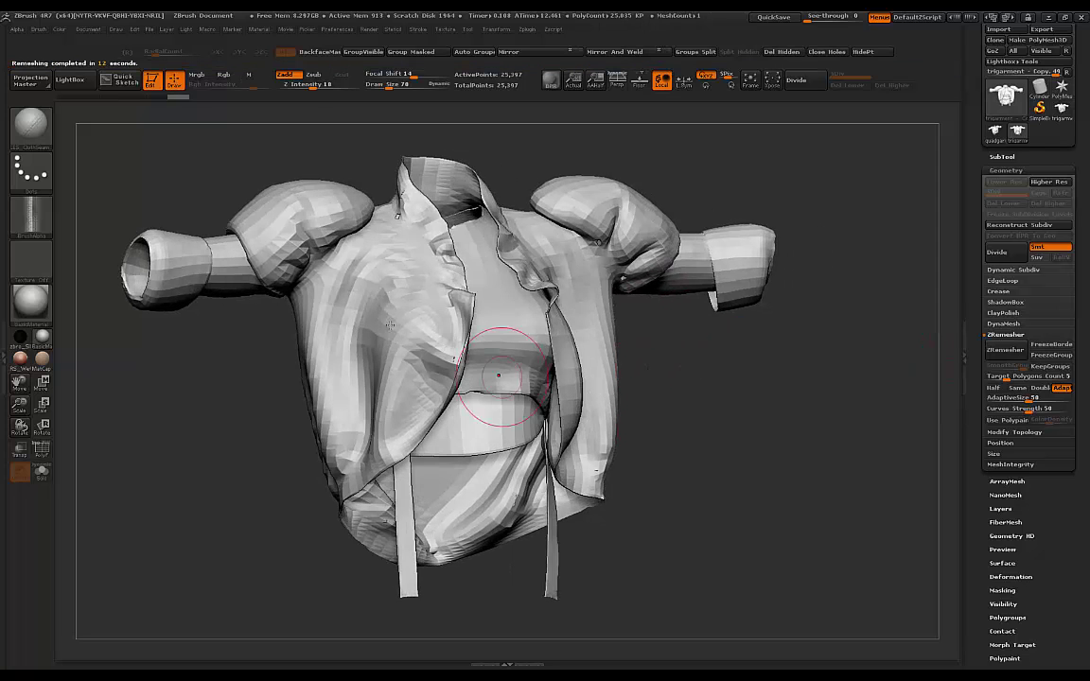
left_click(42, 451)
left_click_drag(219, 367, 348, 380)
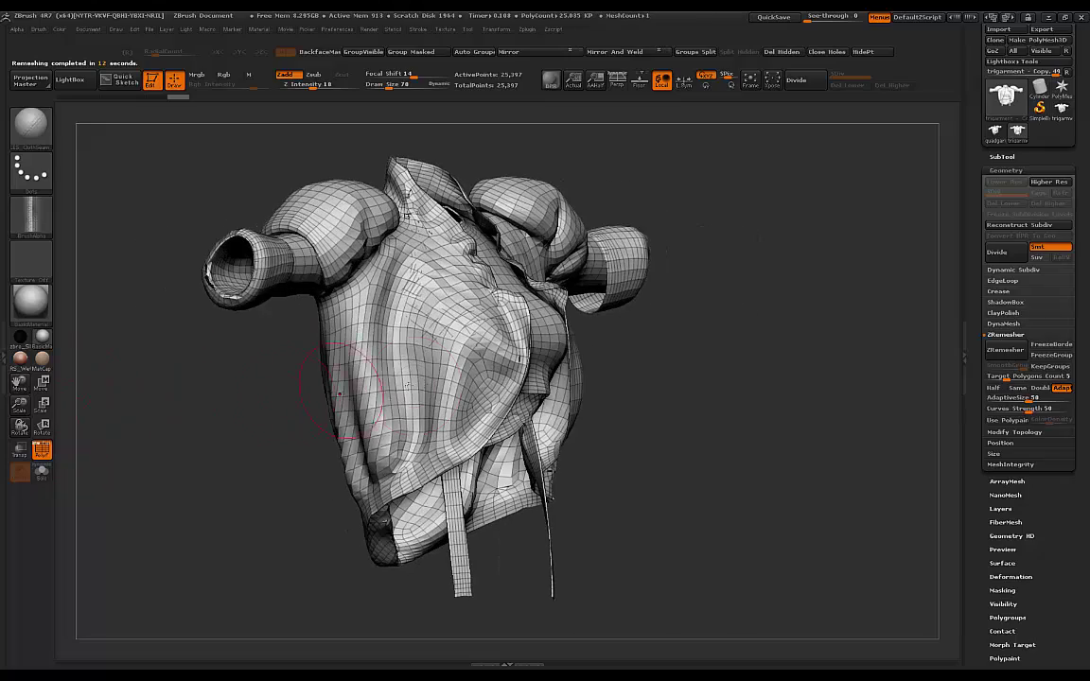
mouse_move(795, 330)
left_mouse_down()
mouse_move(681, 361)
mouse_move(730, 353)
mouse_move(606, 341)
left_mouse_up()
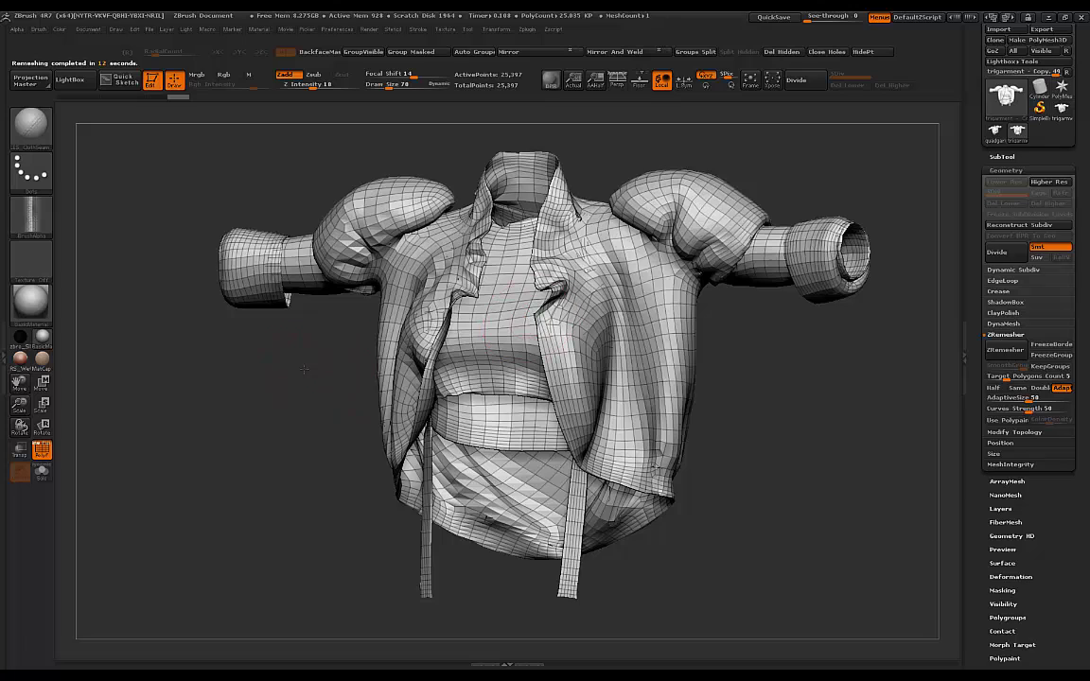
left_click_drag(355, 380, 70, 463)
left_click(42, 454)
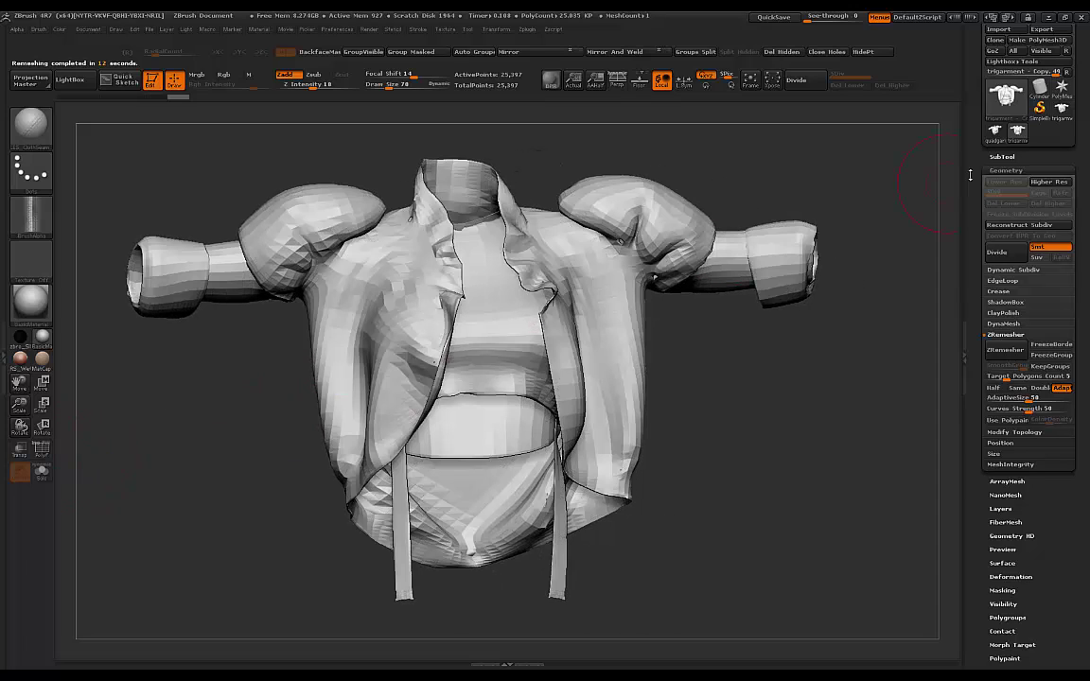
Step: Switch back to the quadgarment model and show its wireframe to compare it with the remeshed version
left_click(995, 135)
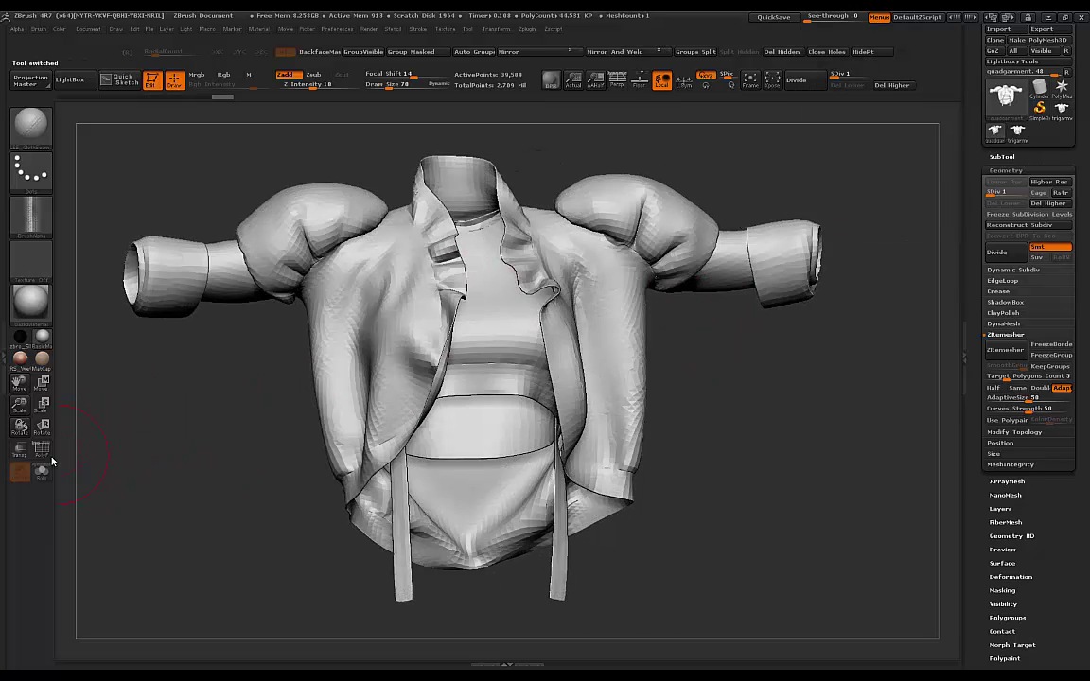
left_click(44, 455)
left_click_drag(209, 392, 275, 383)
left_click_drag(715, 344, 644, 342, "shift")
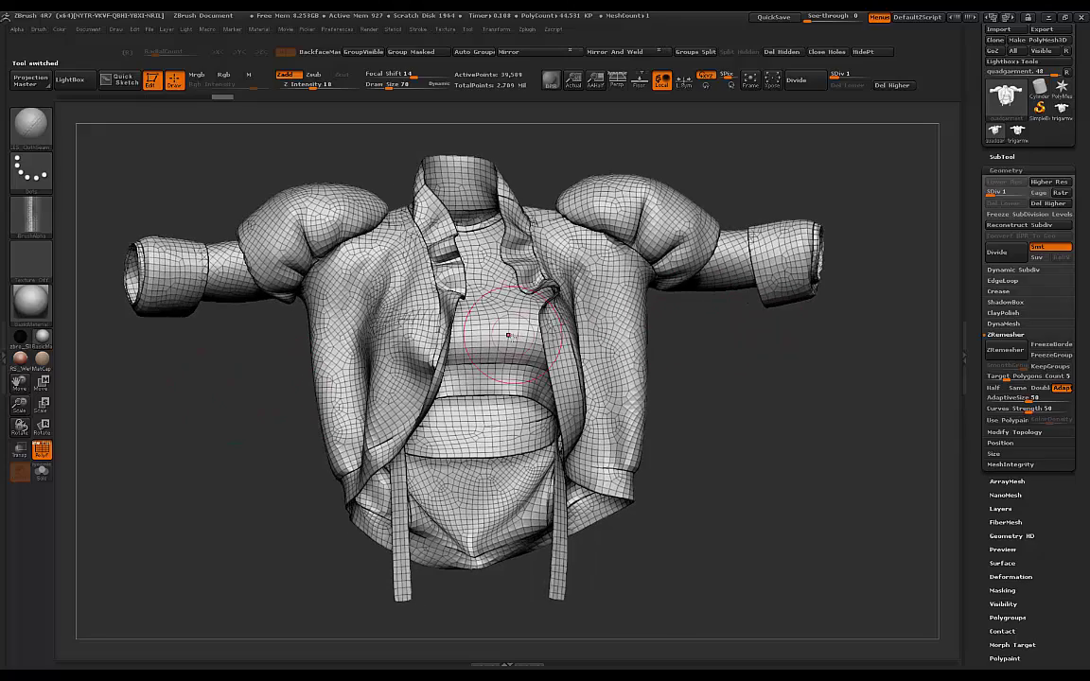
Step: Hide the quad garment's wireframe and examine its shaded front from slightly different angles
left_click_drag(730, 344, 98, 437)
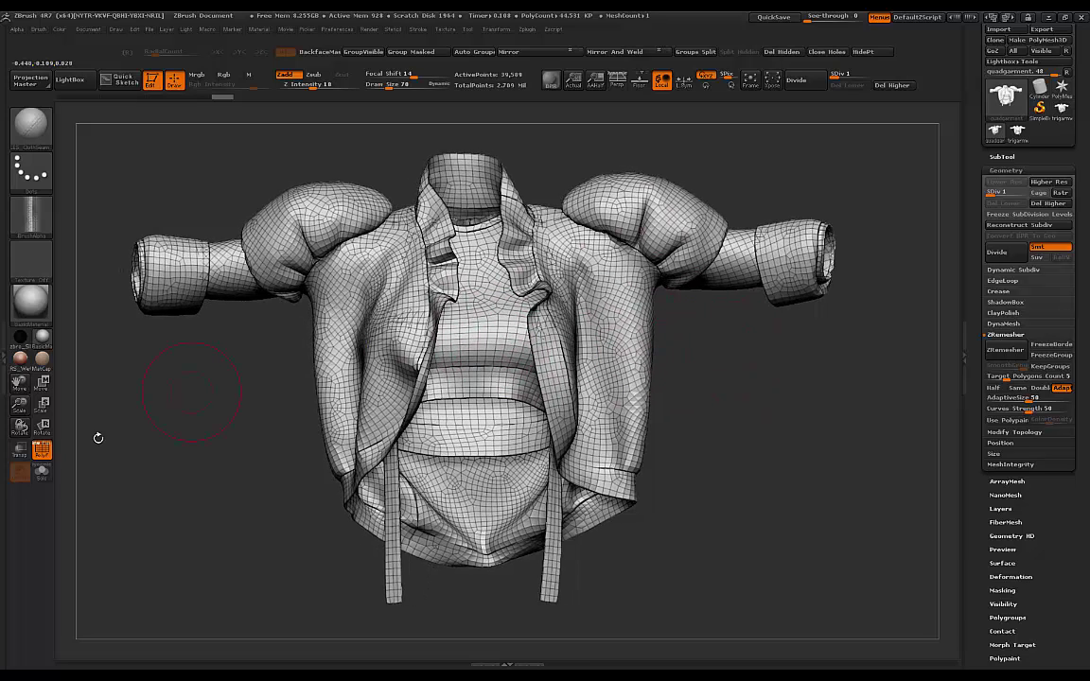
key("shift+f")
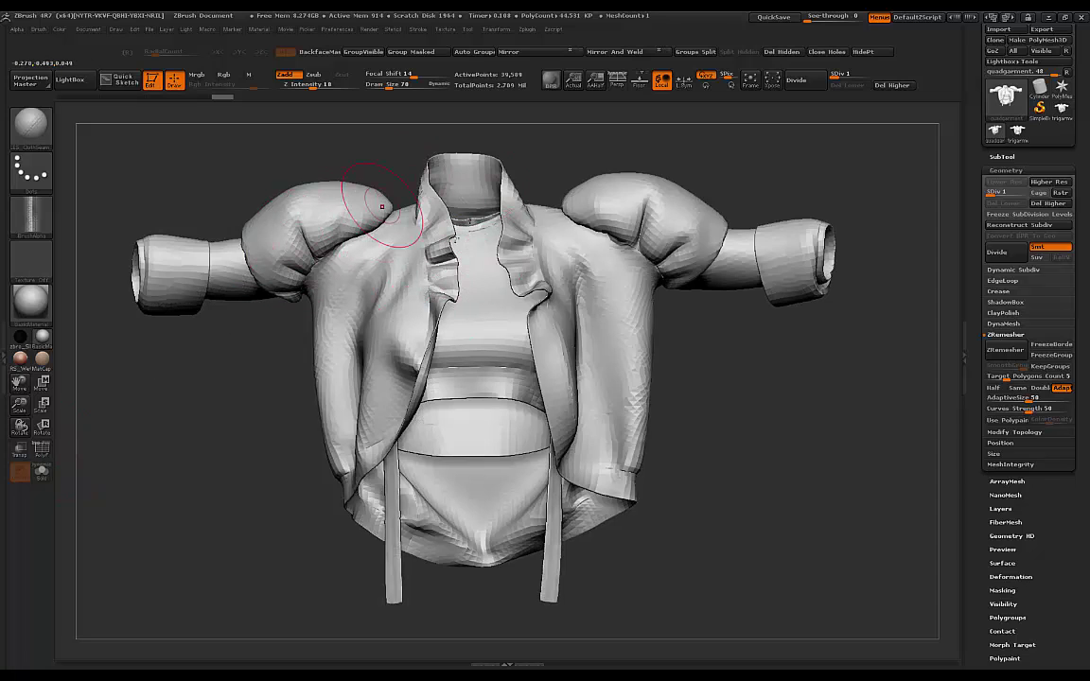
left_click_drag(759, 341, 672, 332)
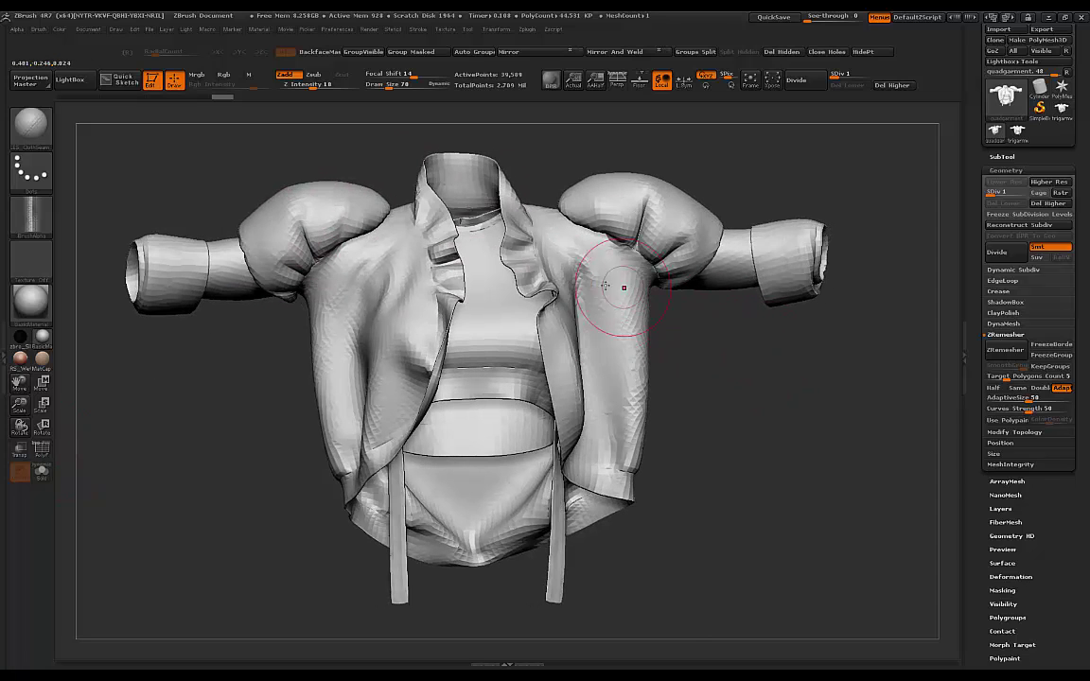
left_click_drag(738, 365, 662, 331)
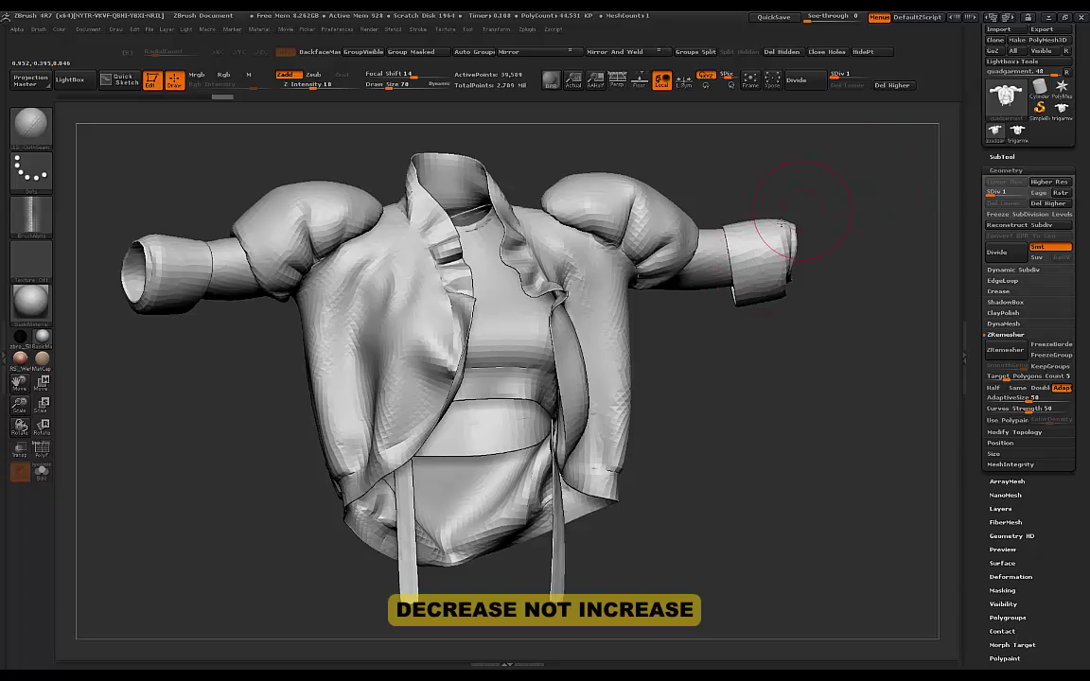
Step: Switch to the remeshed trigarment copy and examine it with and without the wireframe
left_click(1018, 133)
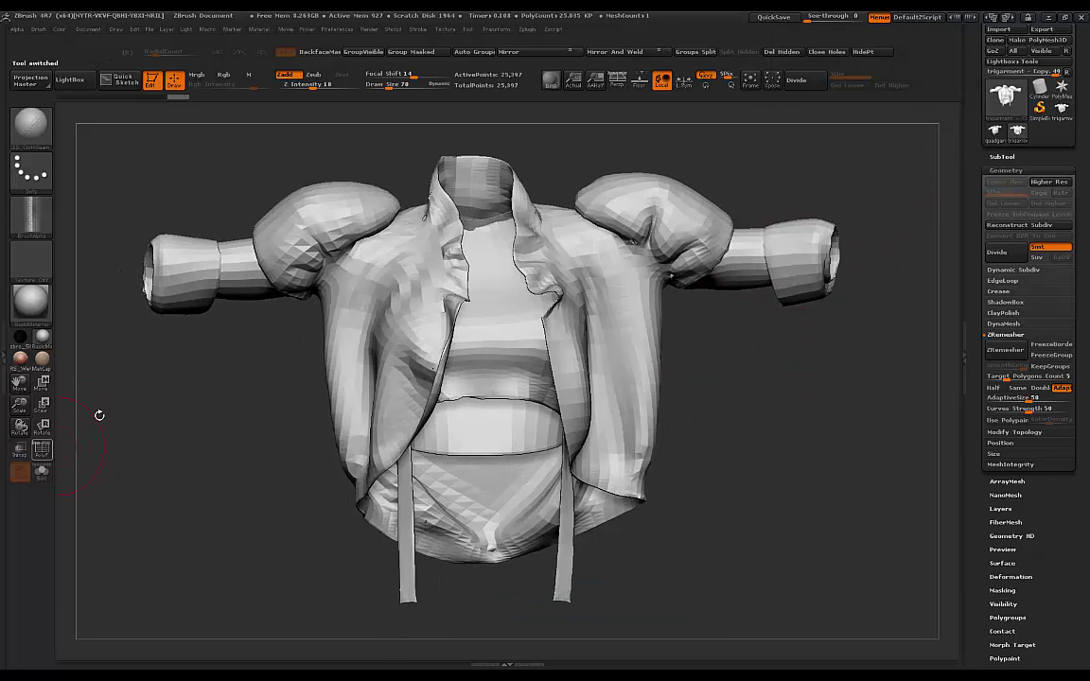
left_click(42, 451)
left_click_drag(793, 355, 655, 381, "alt")
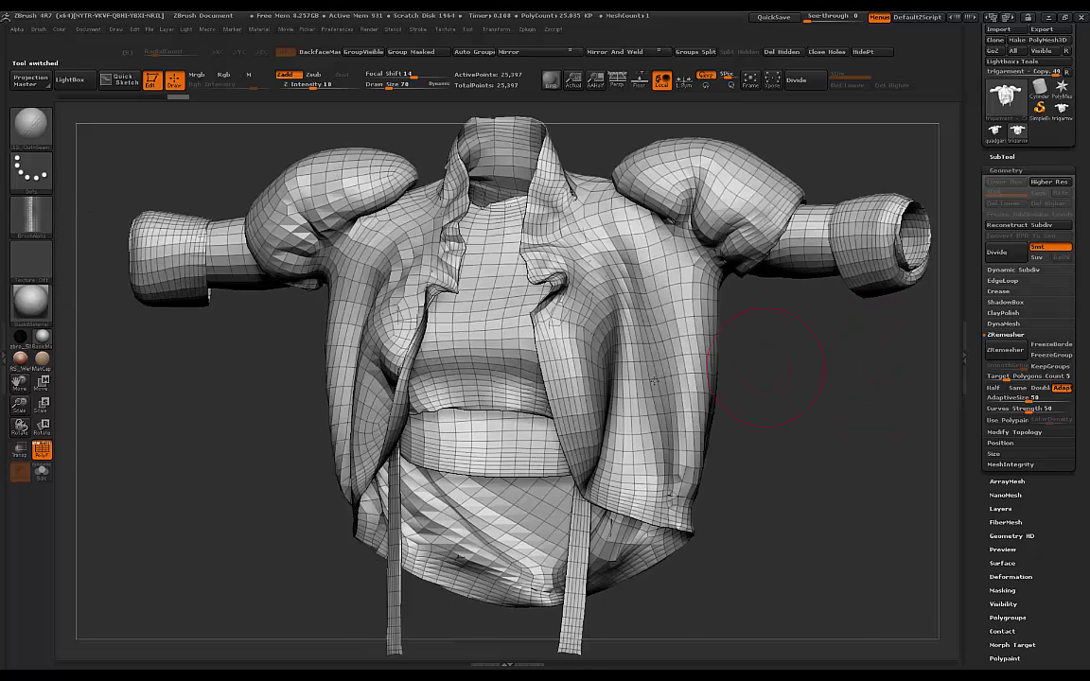
left_click(42, 453)
left_click_drag(738, 309, 719, 94)
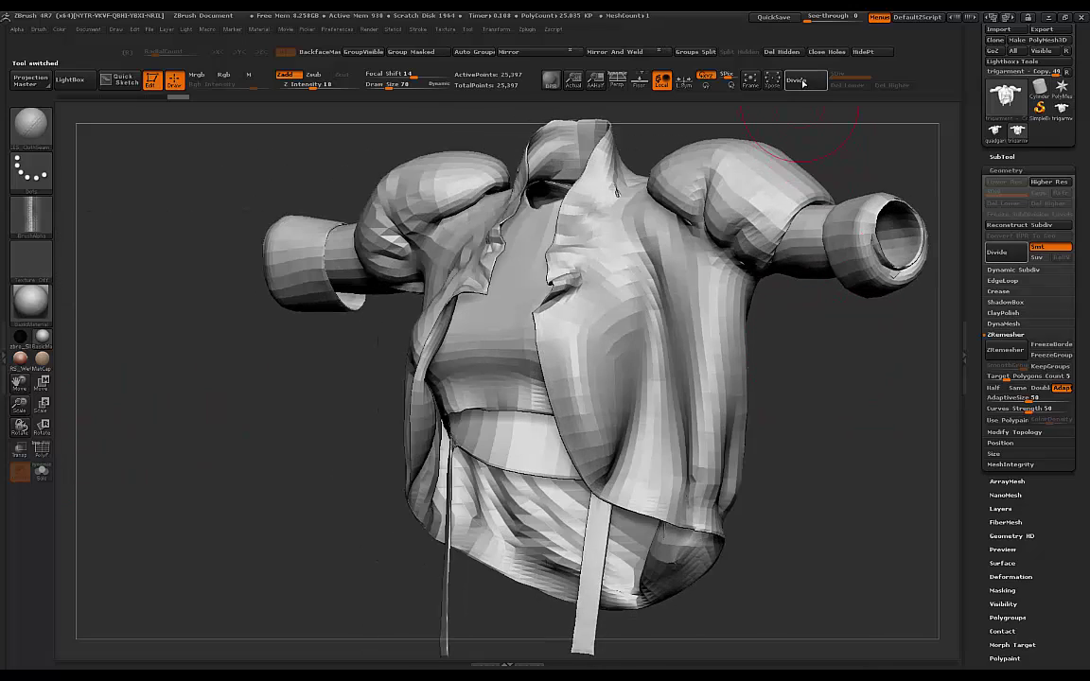
Step: Divide the remeshed trigarment copy twice to bring it to subdivision level 3
left_click(800, 81)
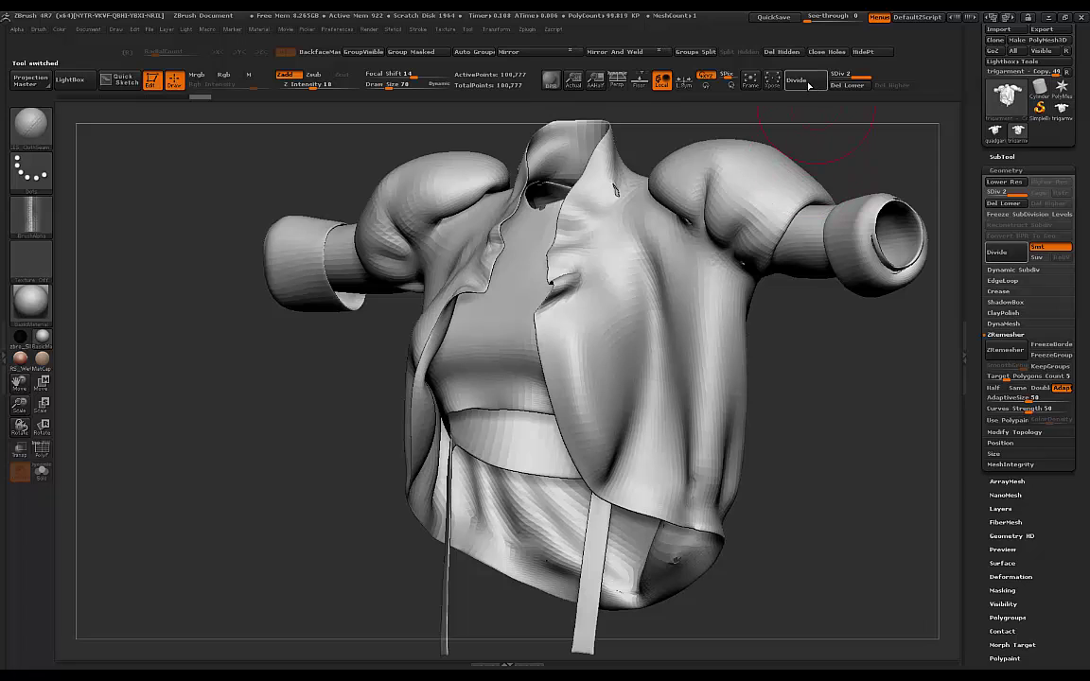
left_click_drag(834, 338, 904, 312)
left_click_drag(779, 341, 769, 107)
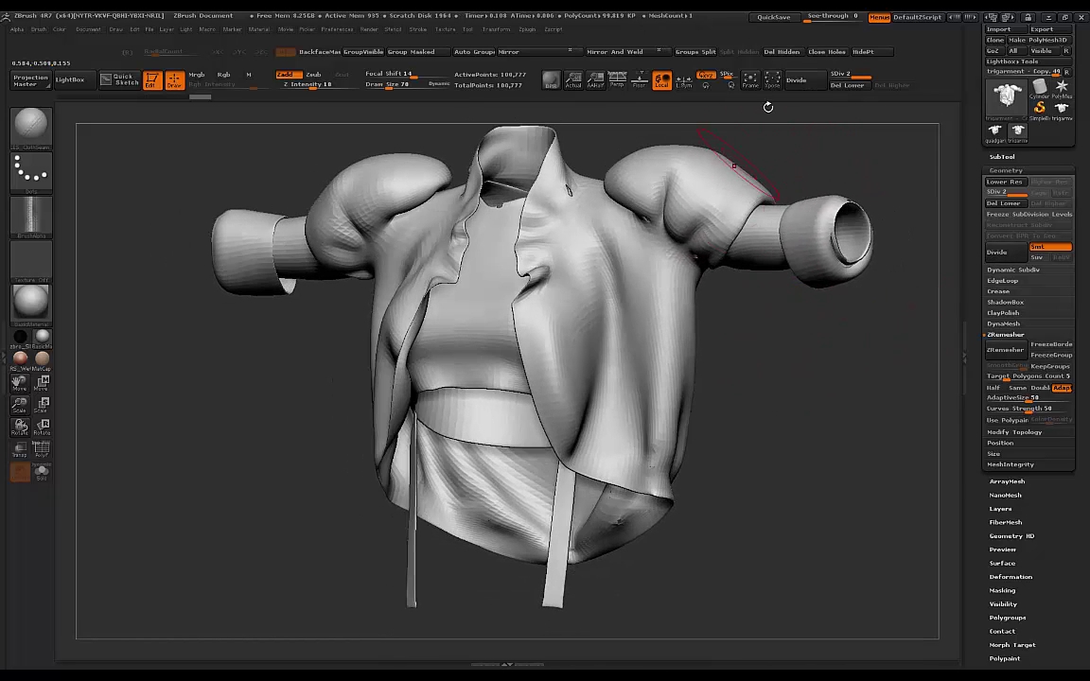
left_click_drag(683, 319, 821, 360)
left_click_drag(736, 253, 771, 343, "alt")
left_click_drag(771, 343, 791, 386, "alt")
left_click(797, 81)
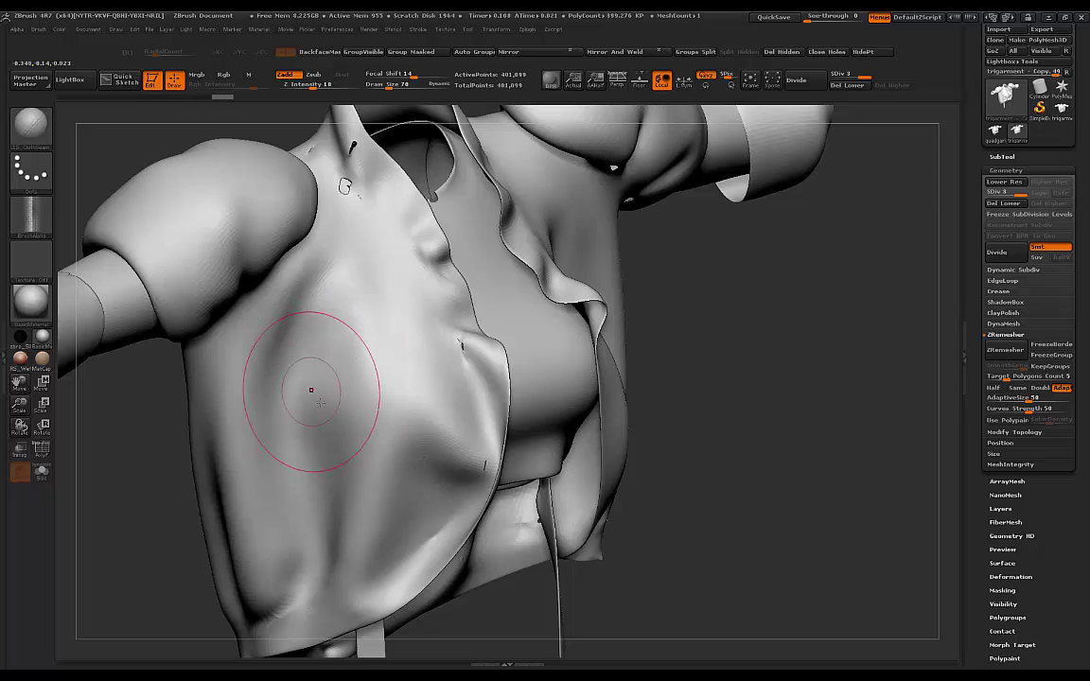
Step: Inspect the subdivided remeshed garment for surface flaws along the collar, front panels, armpits and back
left_click_drag(706, 287, 502, 266)
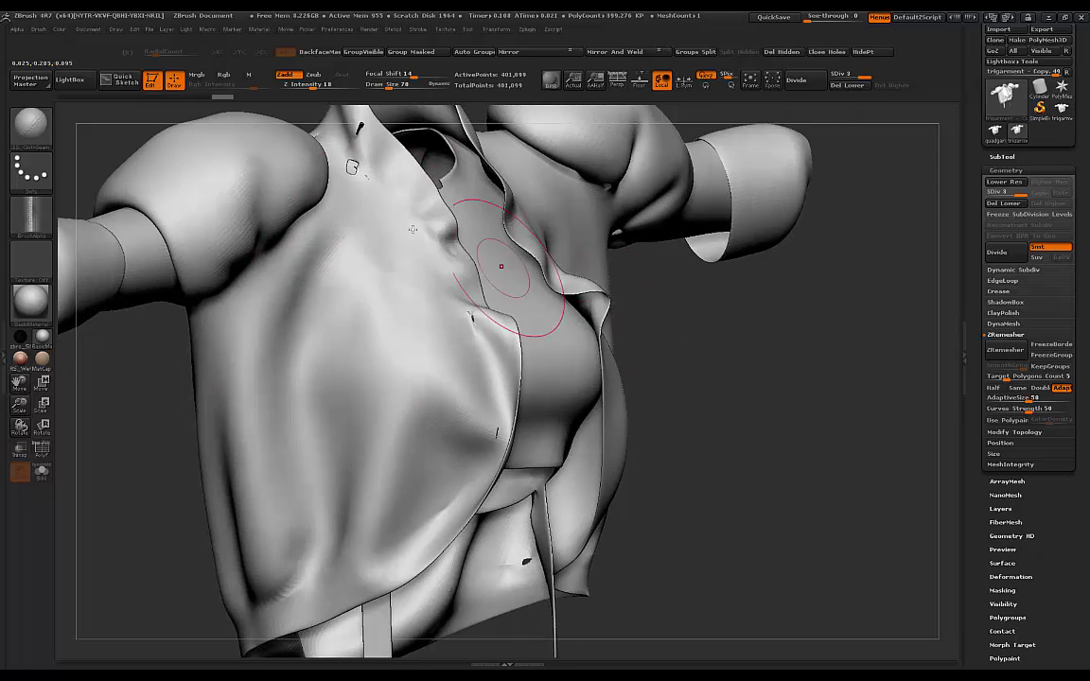
left_click_drag(801, 299, 699, 309)
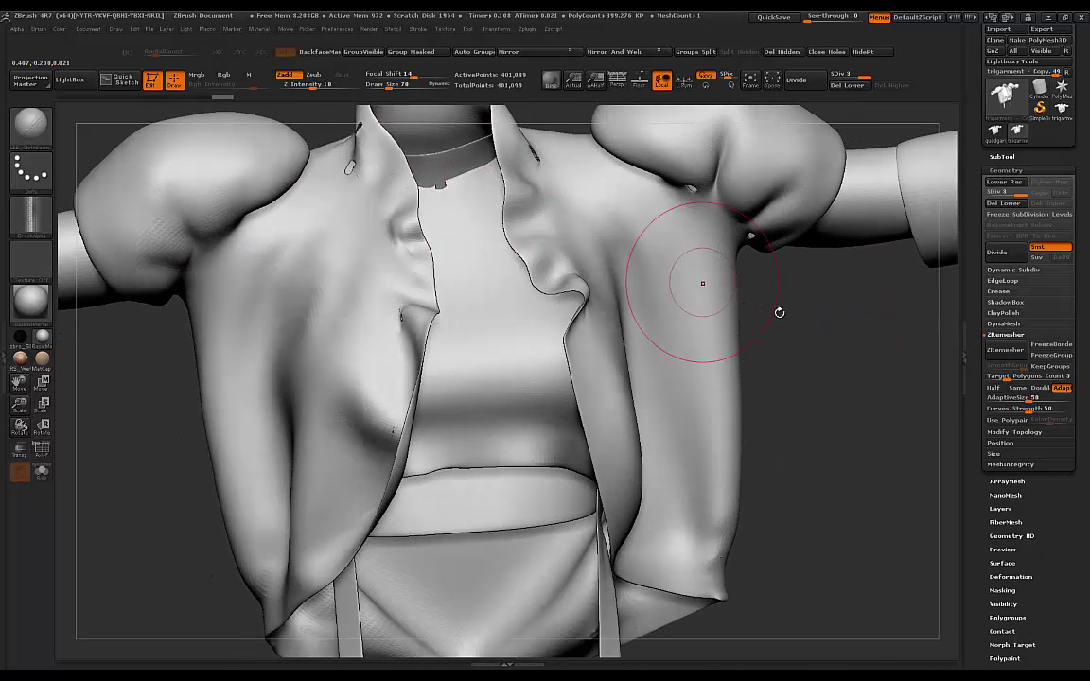
left_click_drag(780, 313, 723, 318)
left_click_drag(792, 345, 781, 301, "alt")
mouse_move(842, 346)
left_mouse_down("alt")
mouse_move(793, 326)
mouse_move(701, 312)
left_mouse_up("alt")
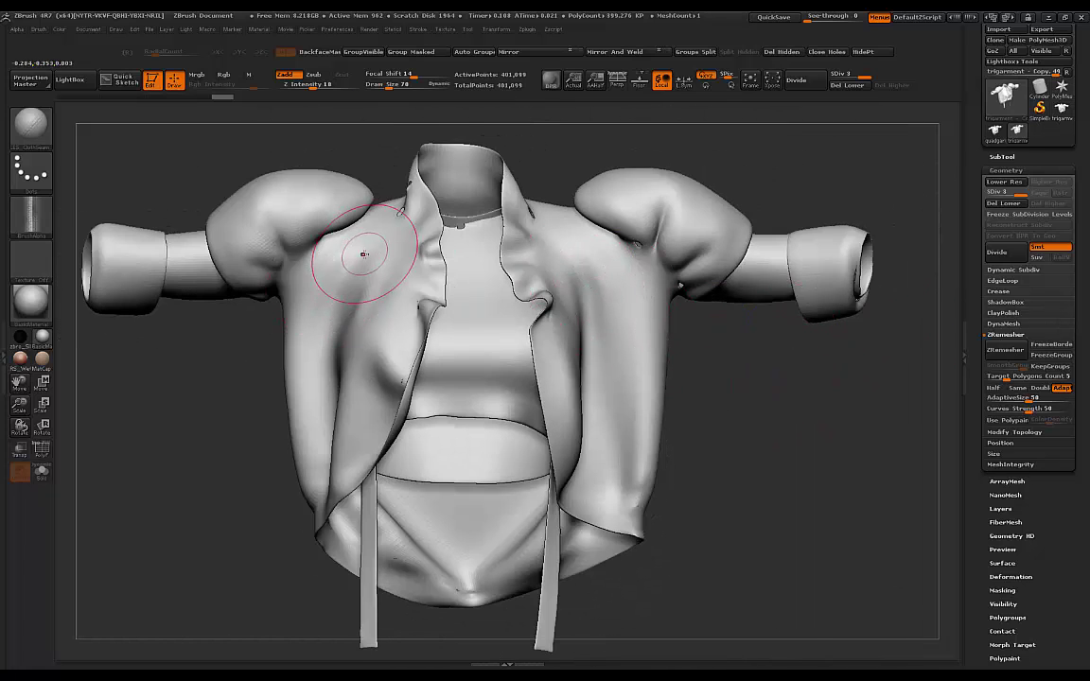
left_click_drag(774, 346, 694, 234)
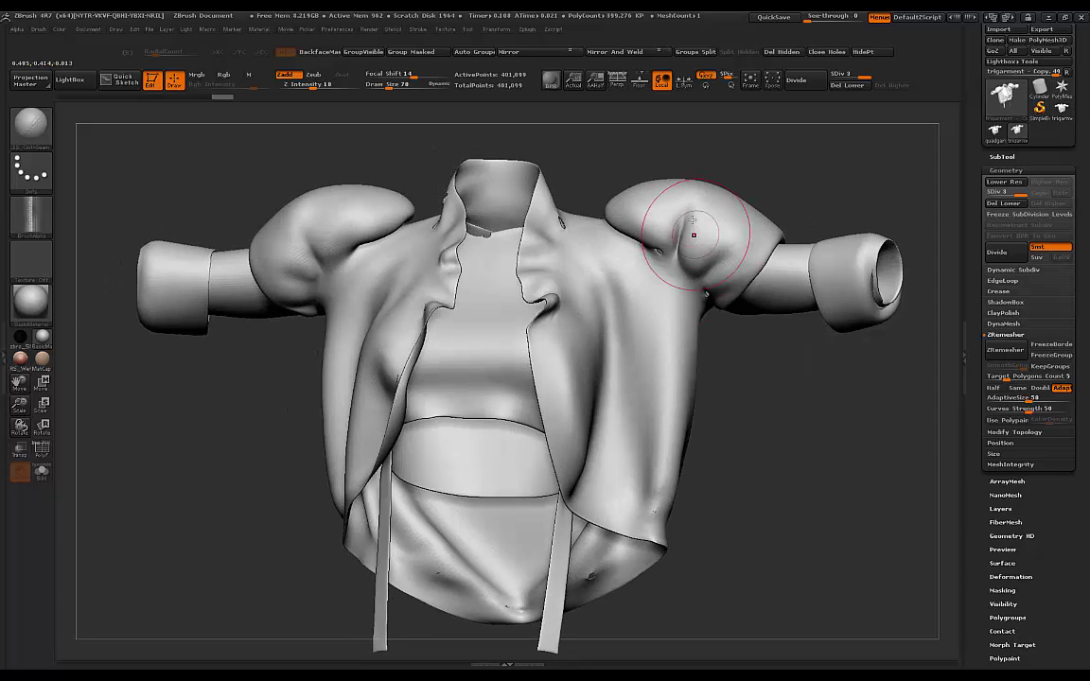
mouse_move(705, 293)
left_mouse_down()
mouse_move(496, 405)
mouse_move(719, 378)
mouse_move(798, 384)
mouse_move(750, 375)
mouse_move(764, 382)
mouse_move(743, 395)
left_mouse_up()
left_click_drag(272, 387, 932, 342)
left_click_drag(780, 350, 791, 389)
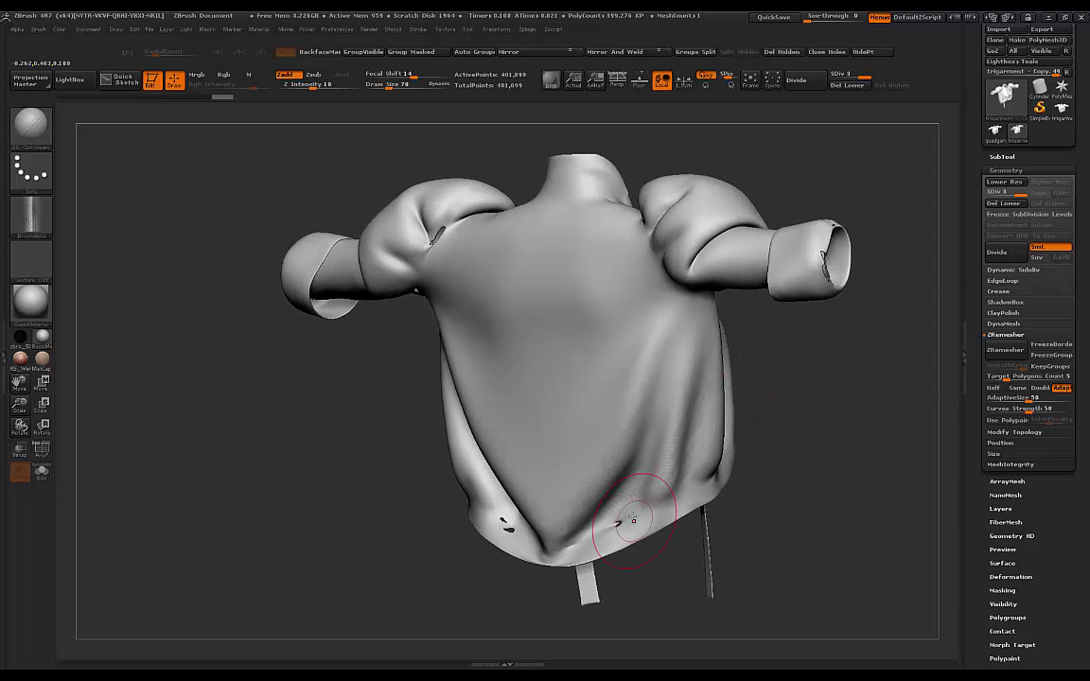
left_click_drag(904, 364, 757, 380)
Step: Switch back to the quadgarment model and compare its wireframe and plain shading
left_click(995, 133)
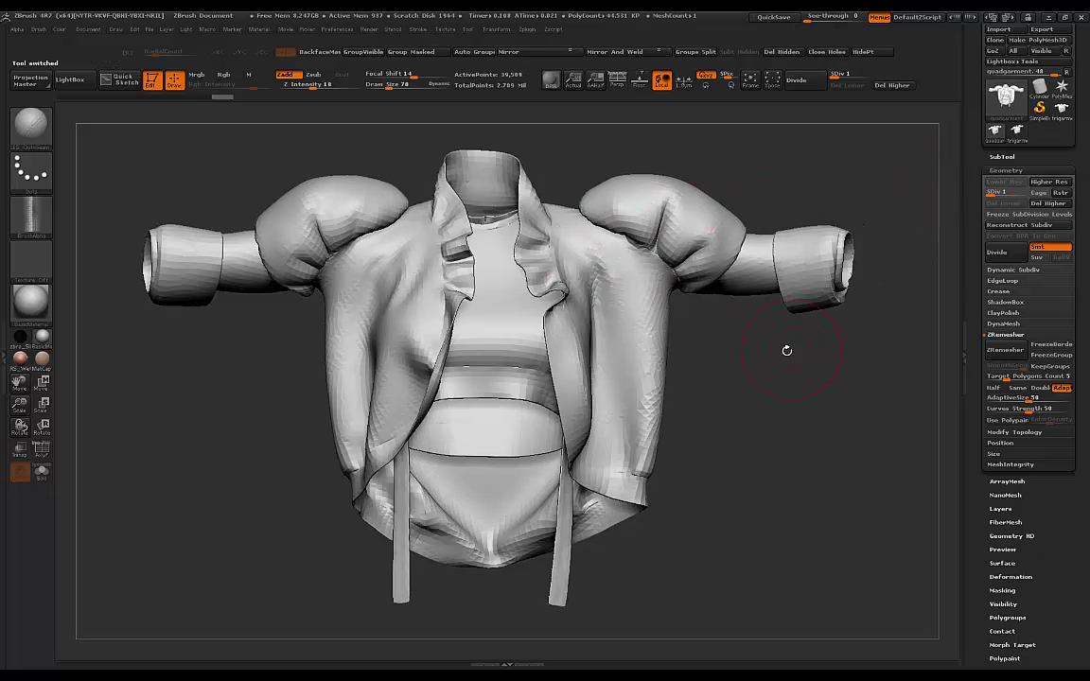
left_click(42, 452)
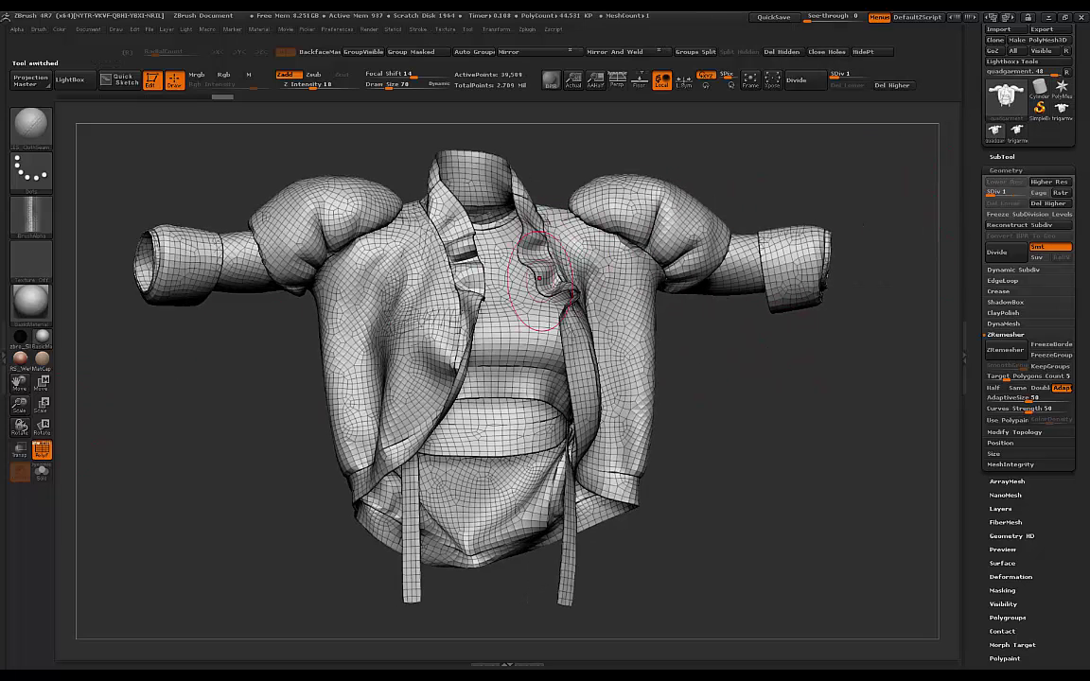
left_click(42, 453)
mouse_move(757, 358)
left_mouse_down()
mouse_move(700, 331)
mouse_move(742, 389)
mouse_move(572, 375)
left_mouse_up()
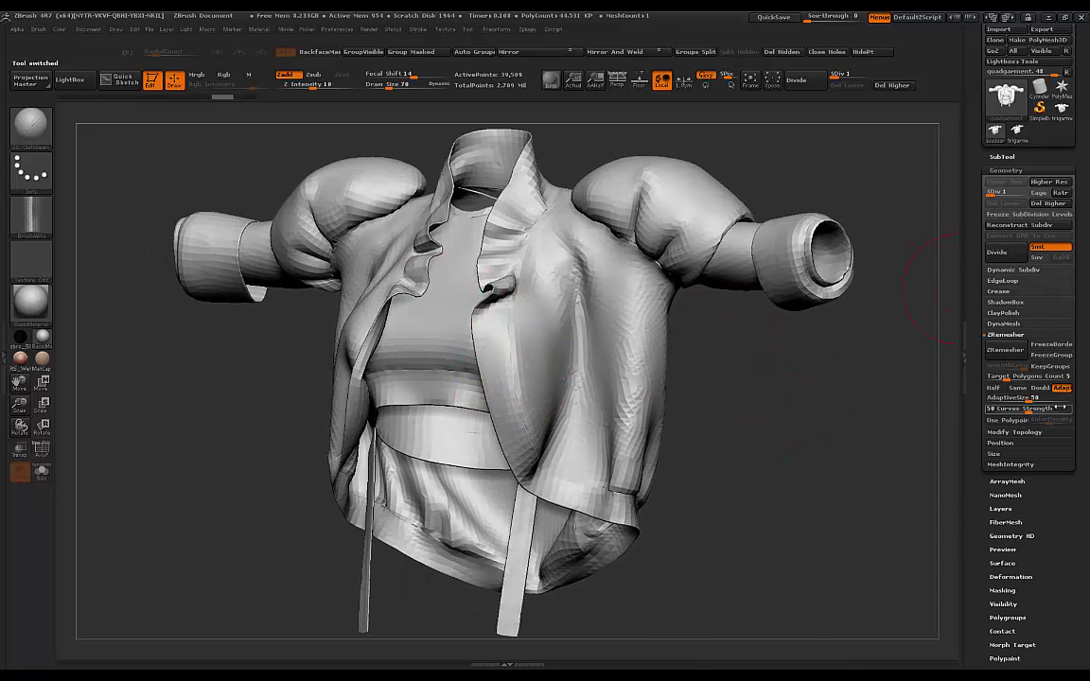
Step: Try to divide the quadgarment model while it is at subdivision level 1
left_click(1015, 433)
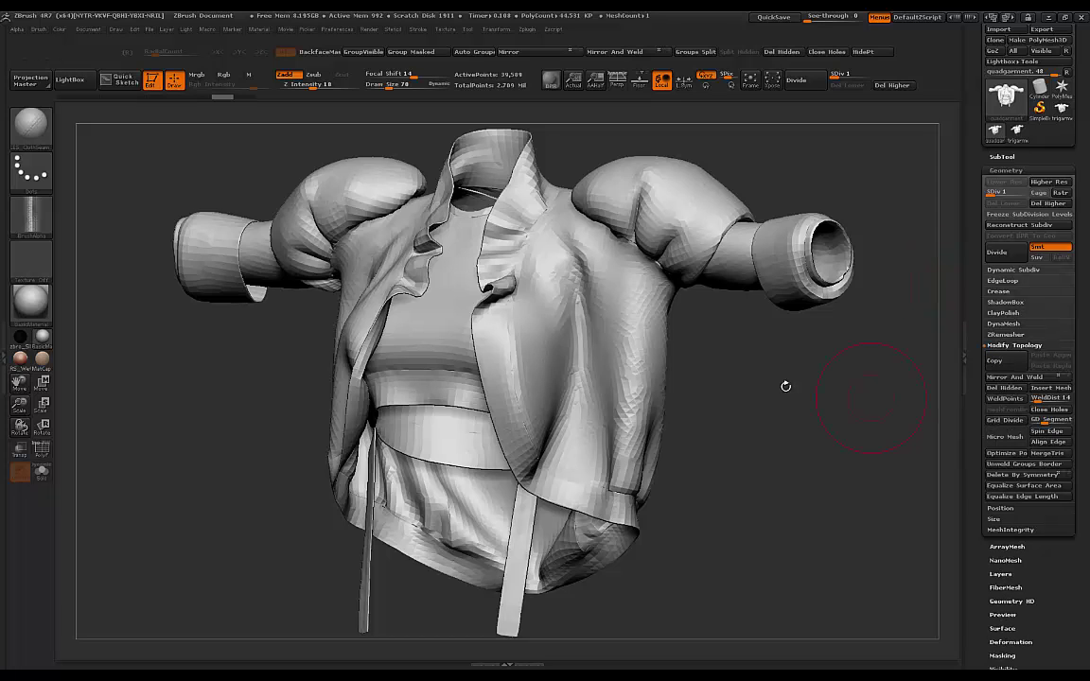
left_click_drag(784, 384, 744, 284, "shift")
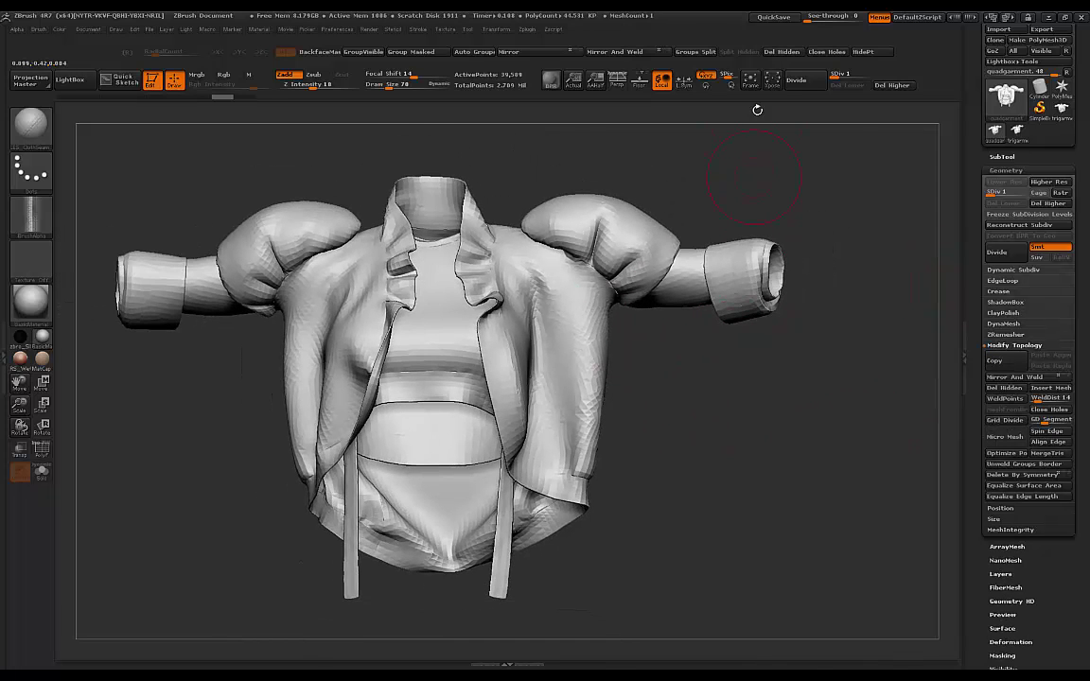
left_click(803, 81)
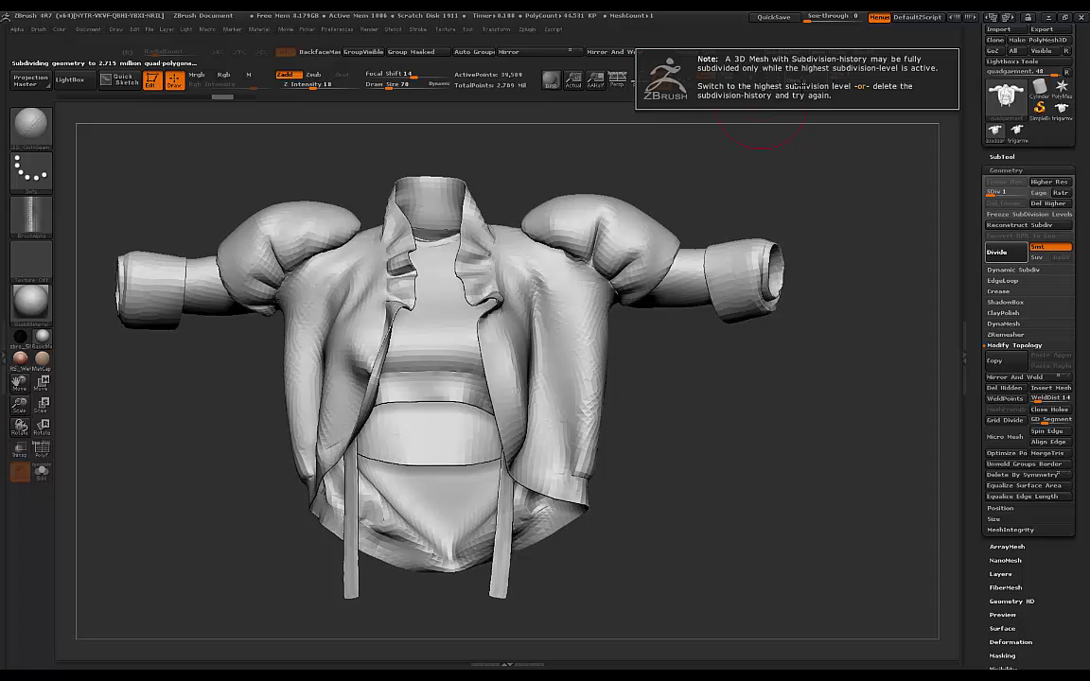
left_click_drag(669, 185, 634, 196)
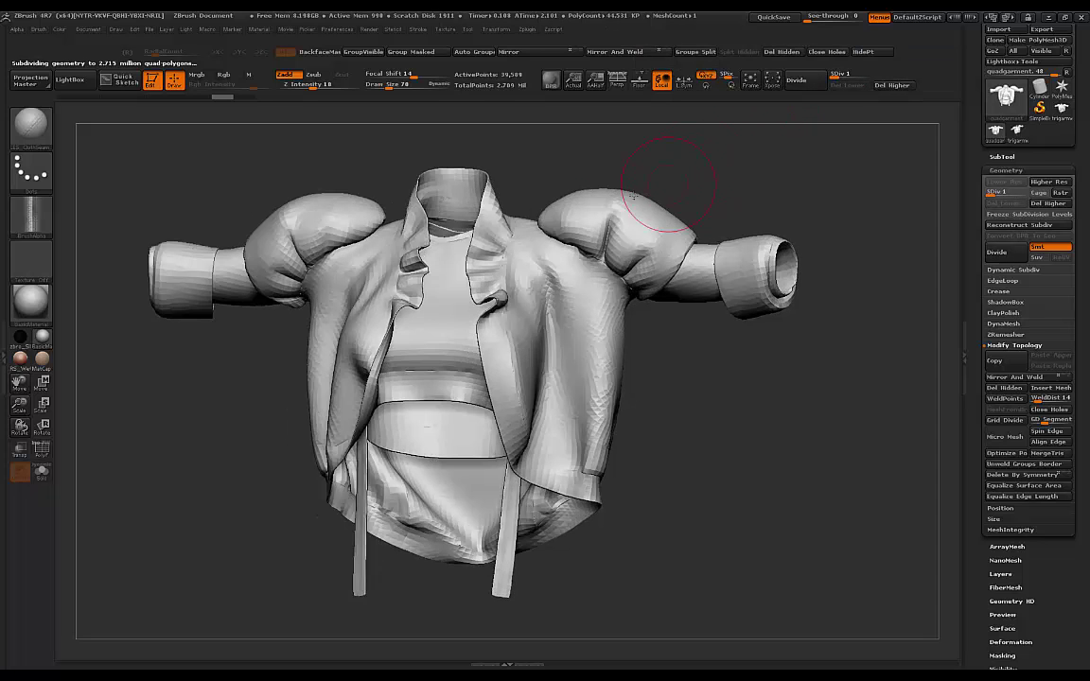
left_click_drag(723, 183, 596, 274)
left_click_drag(735, 188, 615, 240)
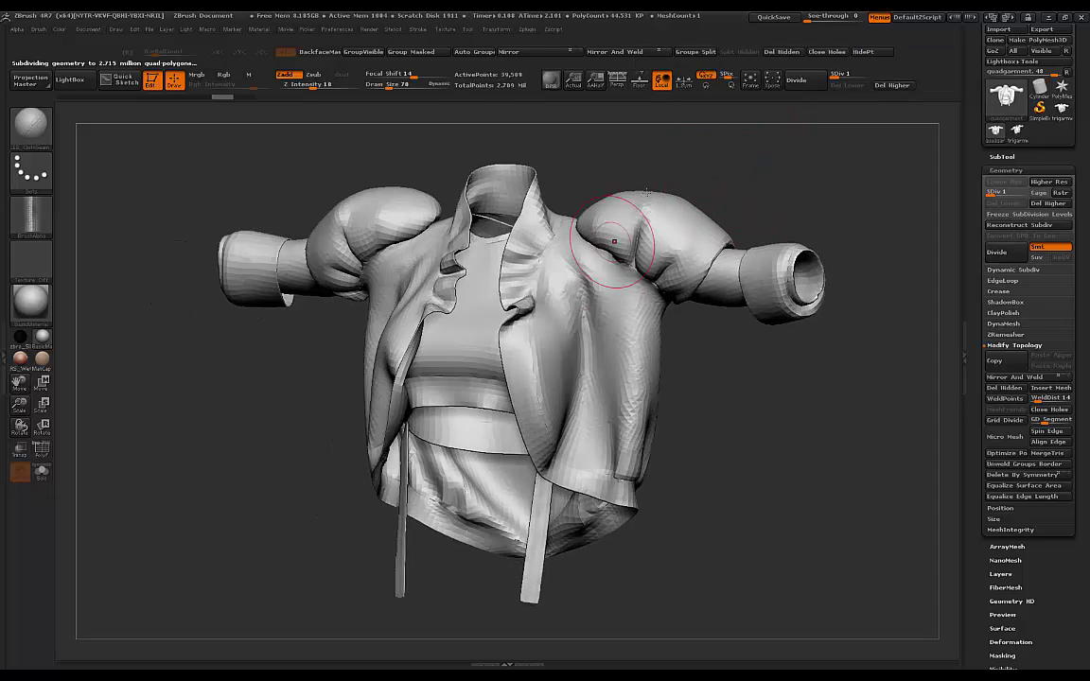
Step: Set the quadgarment model to subdivision level 4 and check its surface from both sides
left_click(849, 74)
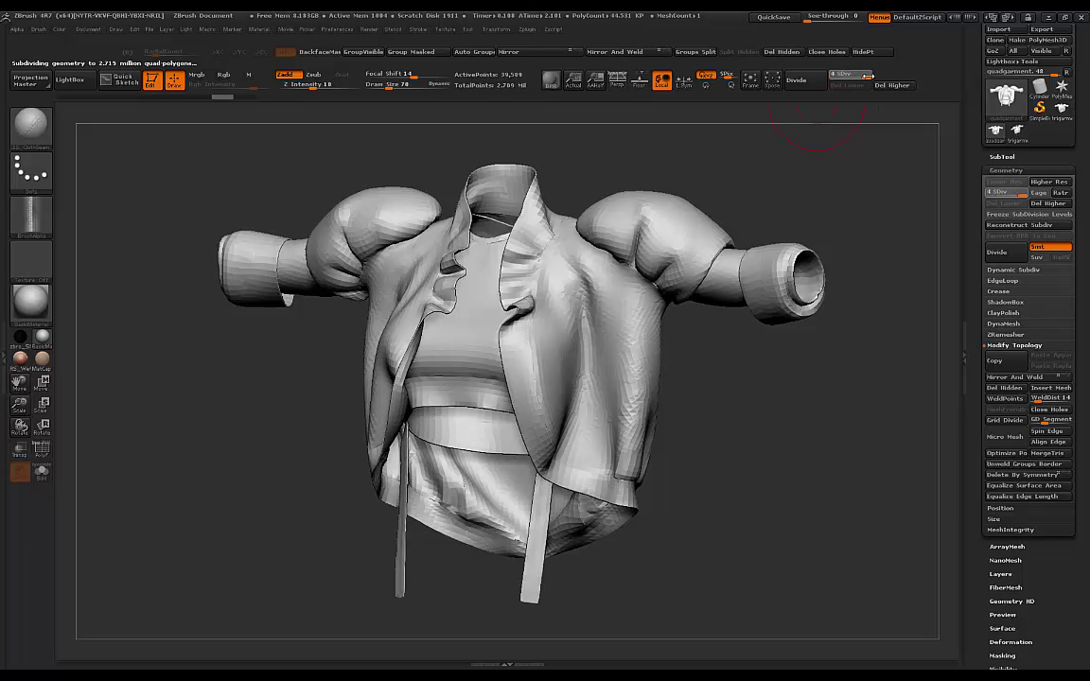
mouse_move(755, 354)
left_mouse_down()
mouse_move(729, 357)
mouse_move(758, 362)
left_mouse_up()
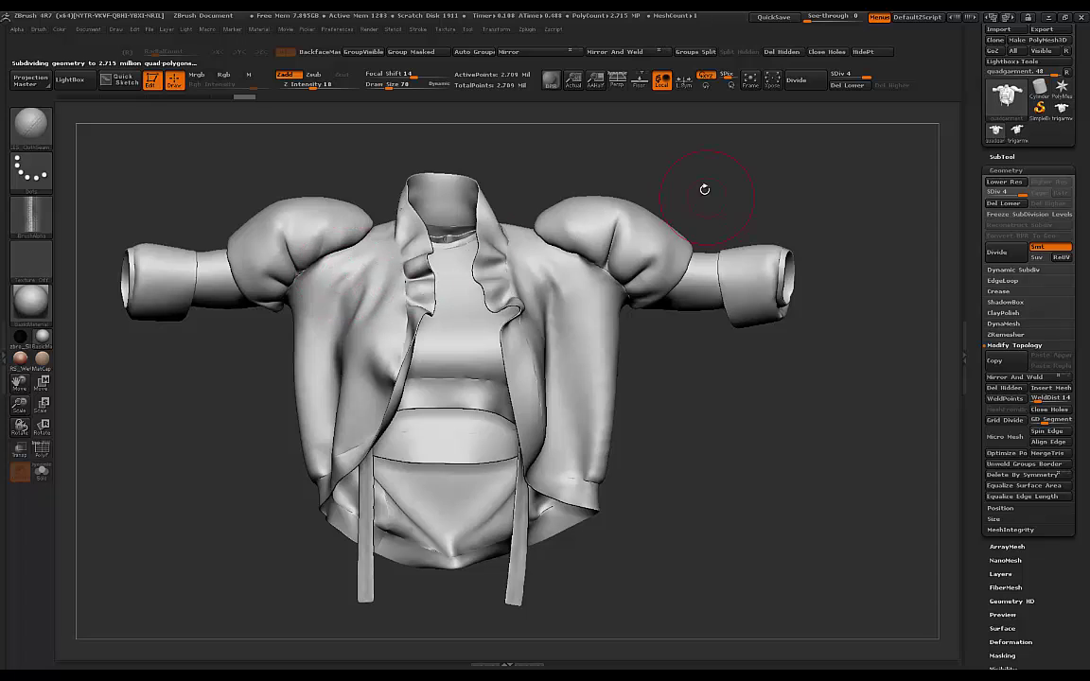
left_click_drag(703, 187, 617, 309)
left_click_drag(691, 372, 625, 424)
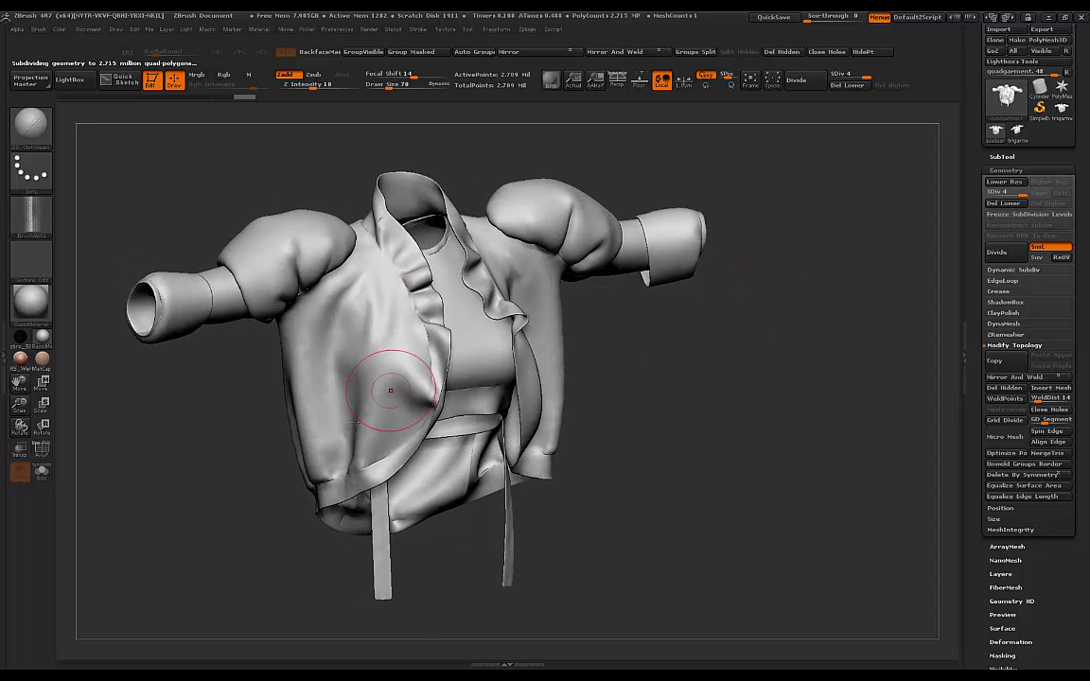
left_click_drag(742, 349, 530, 293)
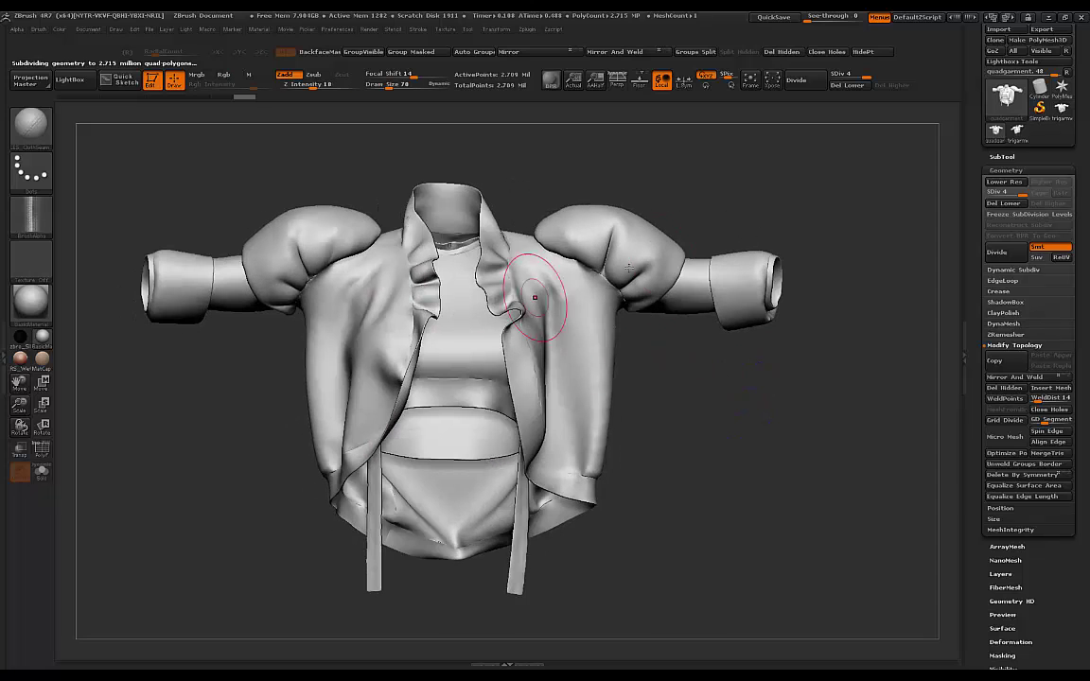
Step: Swap briefly to the remeshed trigarment copy and back to the quadgarment to compare their subdivided surfaces
left_click(1019, 139)
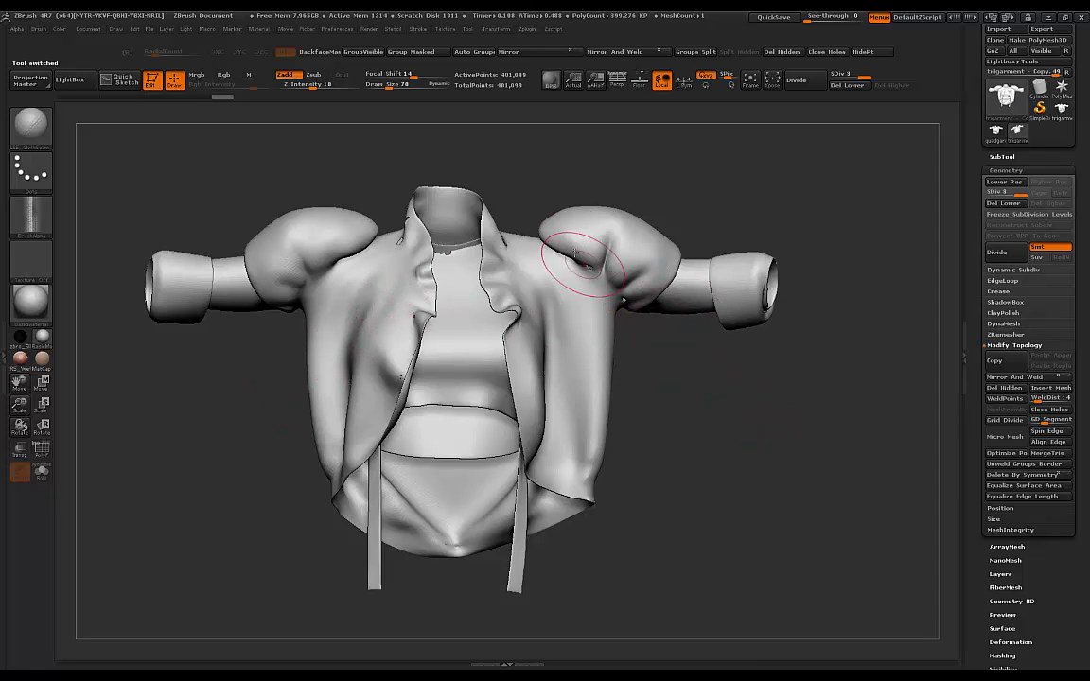
left_click(995, 132)
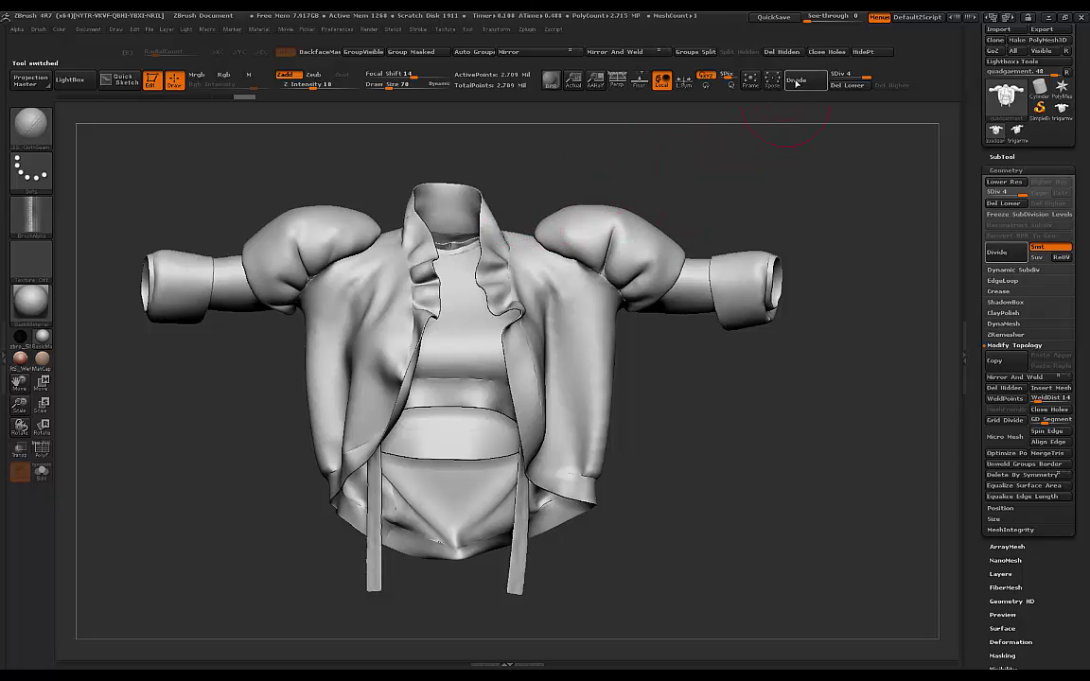
left_click_drag(735, 150, 857, 253)
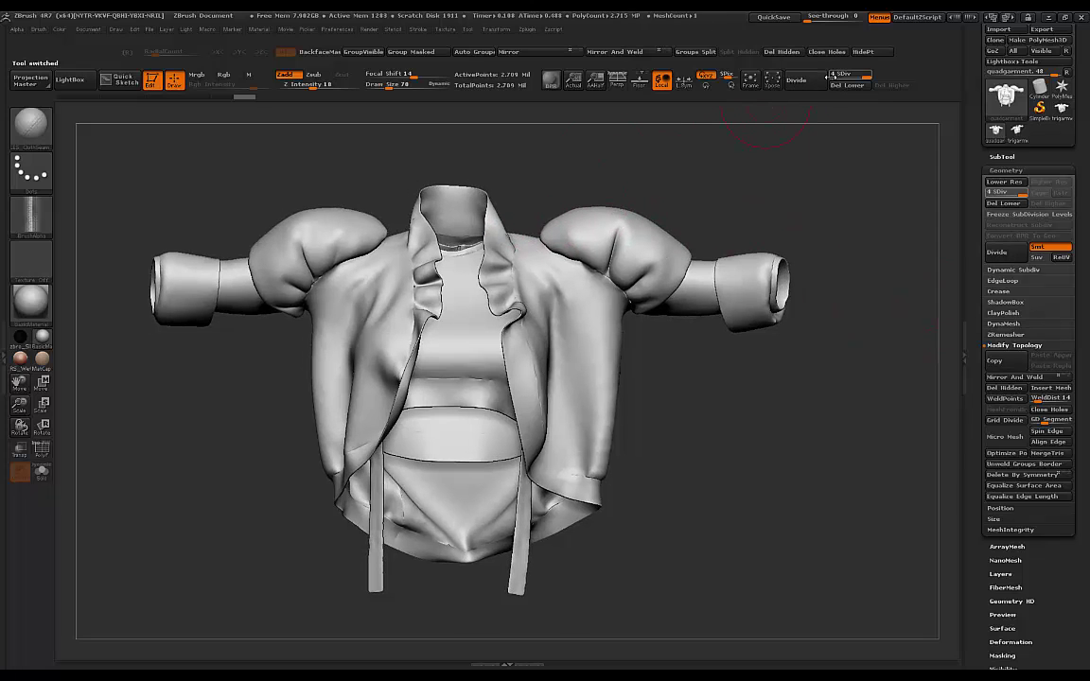
left_click_drag(716, 168, 545, 253)
left_click_drag(383, 418, 557, 358)
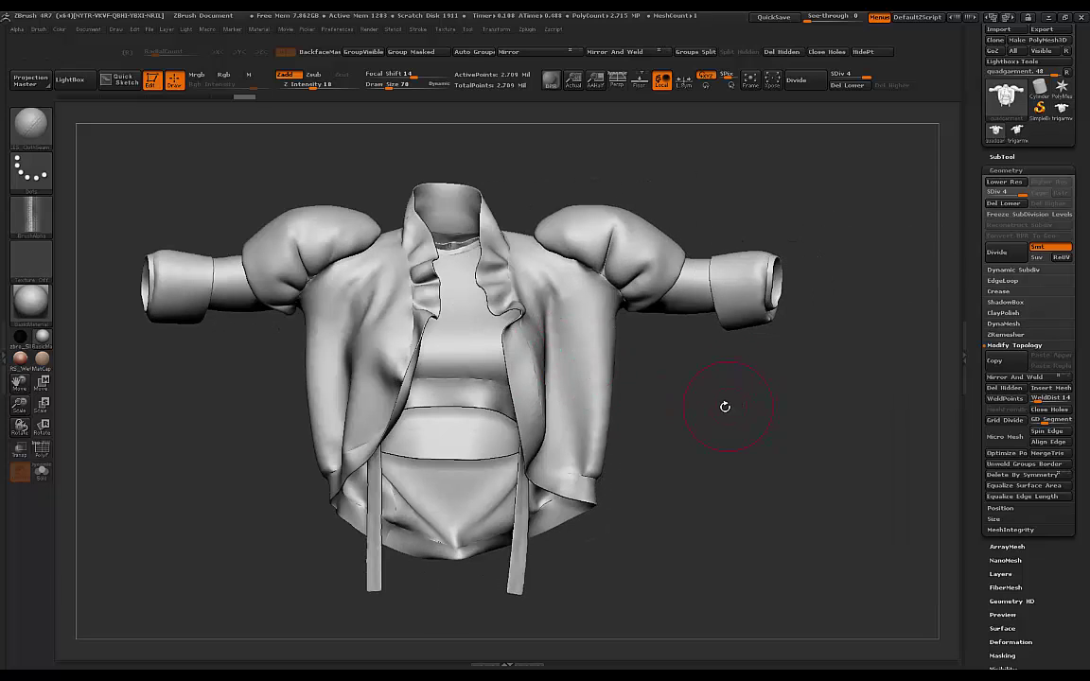
Step: Examine the level 4 quad garment's folds and sleeves from several angles, briefly toggling its wireframe
left_click_drag(725, 407, 742, 382)
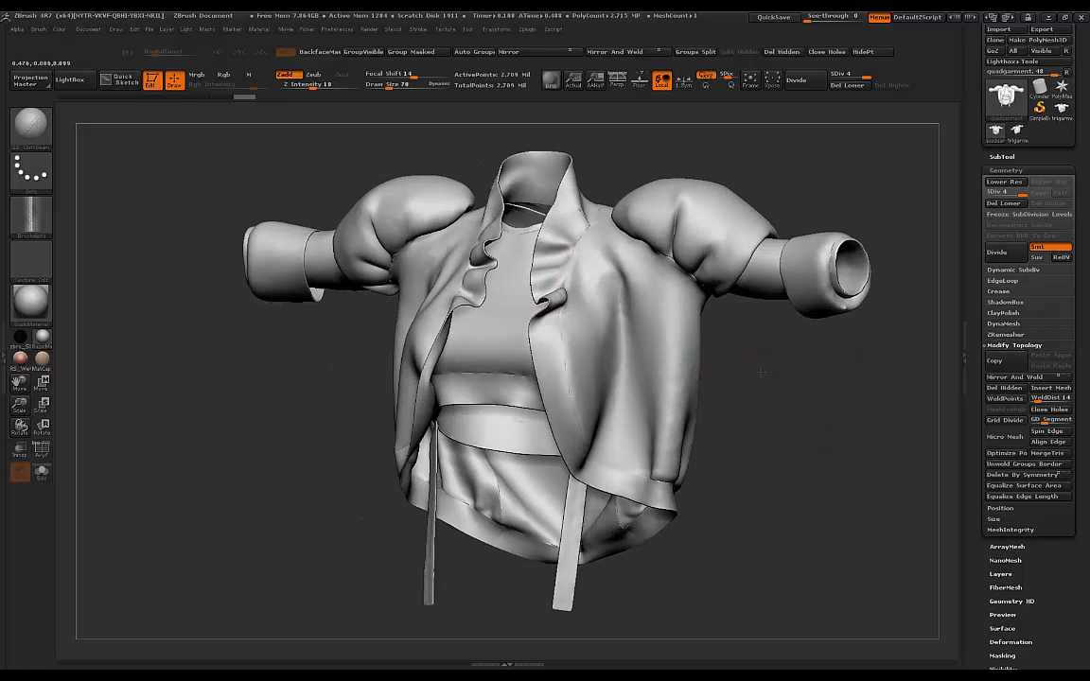
left_click_drag(688, 339, 787, 379)
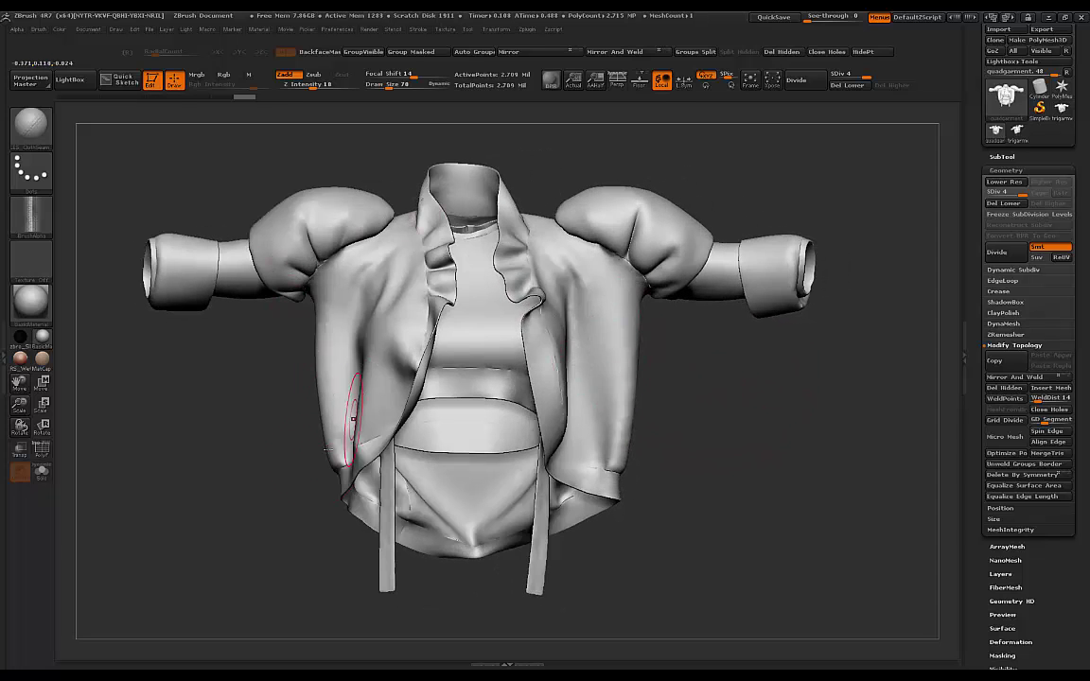
left_click_drag(290, 394, 366, 360)
left_click_drag(689, 375, 606, 377)
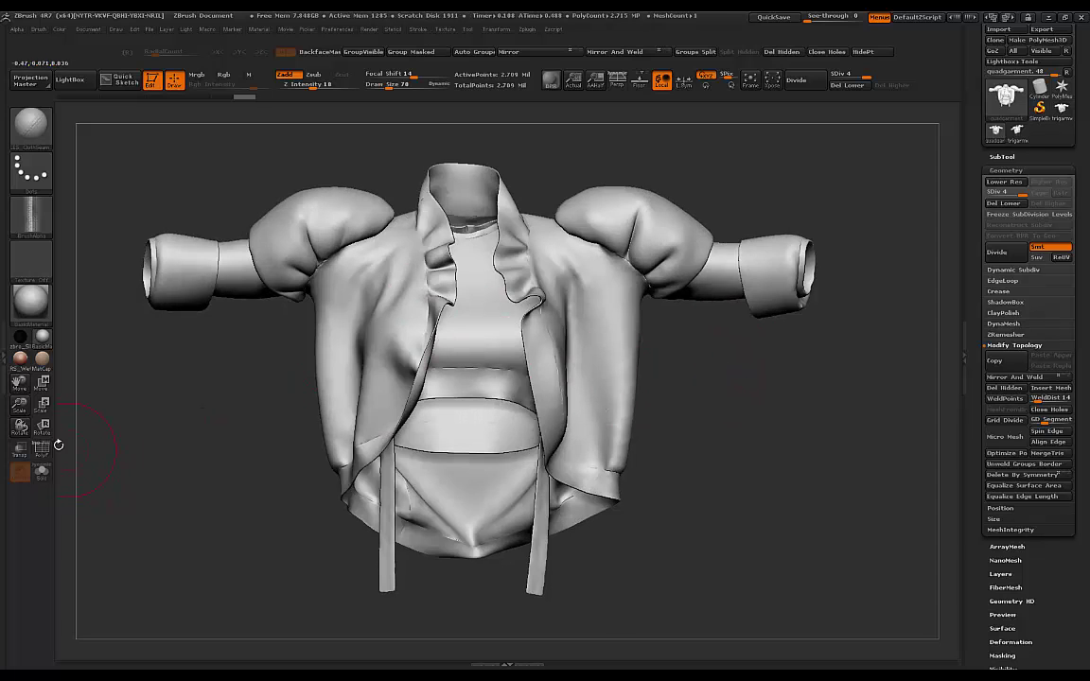
key("shift+f")
key("shift+f")
left_click_drag(177, 414, 233, 441, "alt")
left_click_drag(743, 370, 793, 289, "alt")
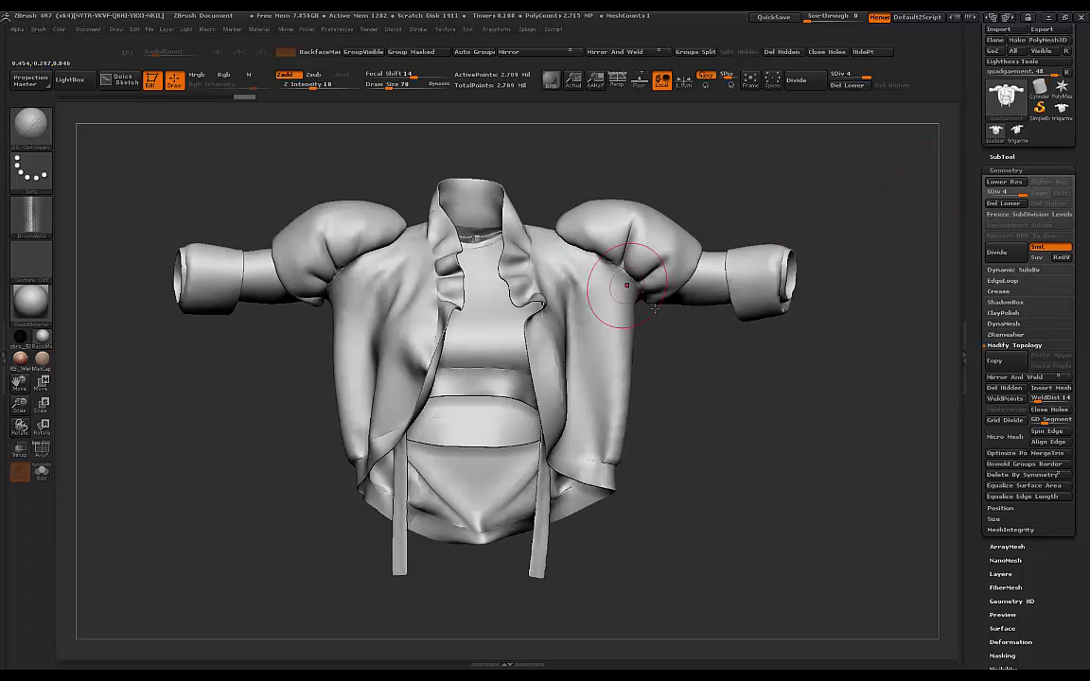
Step: Orbit the quad garment, switch to the original trigarment at subdivision level 1, and briefly show its wireframe to examine the triangulation
left_click_drag(712, 357, 620, 366)
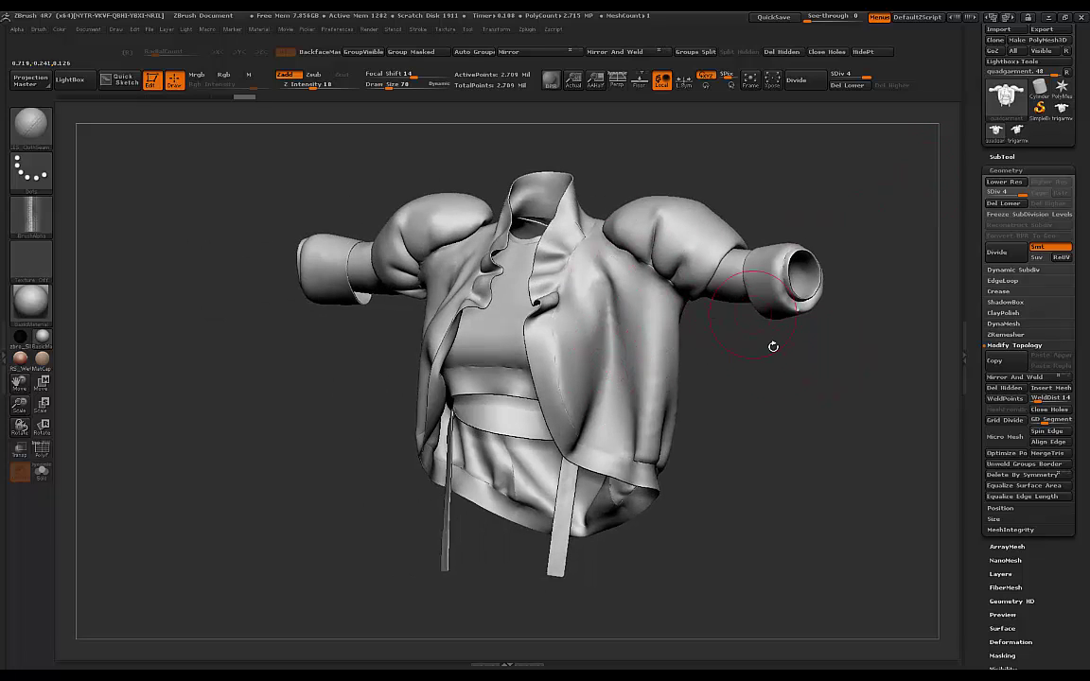
left_click_drag(774, 345, 686, 344)
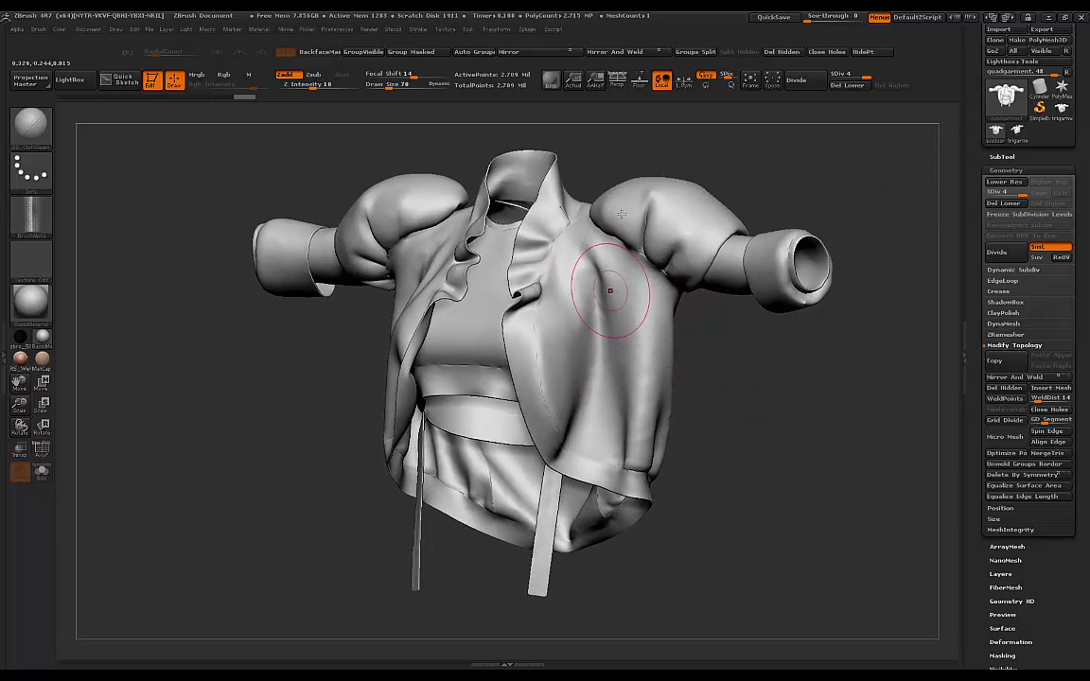
key("f")
left_click(1017, 131)
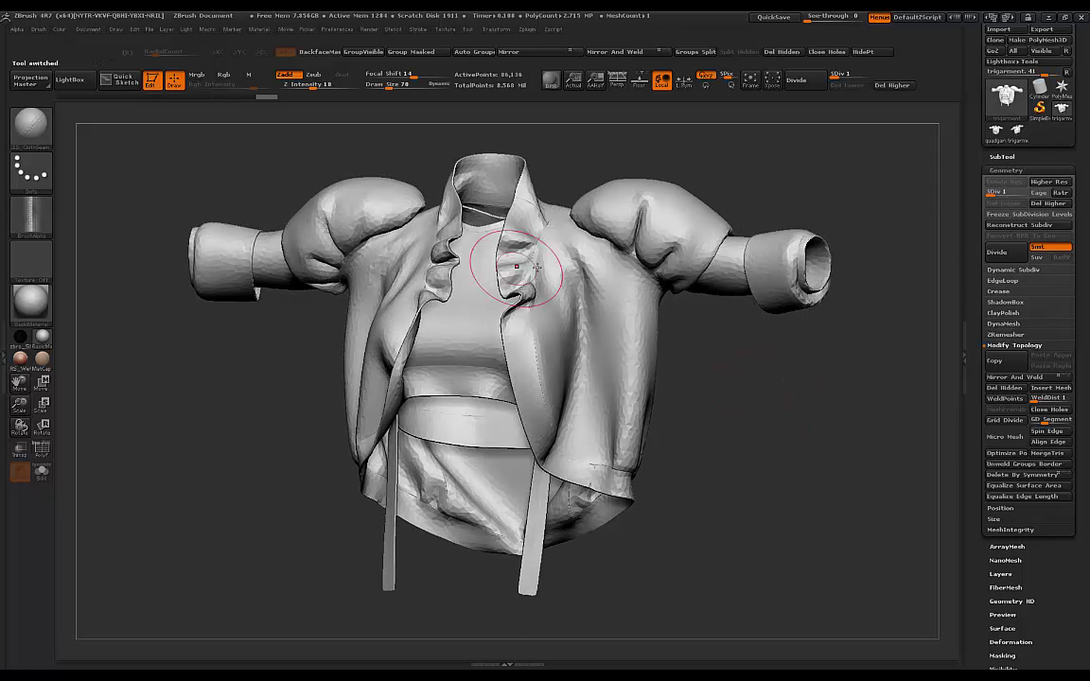
left_click(43, 452)
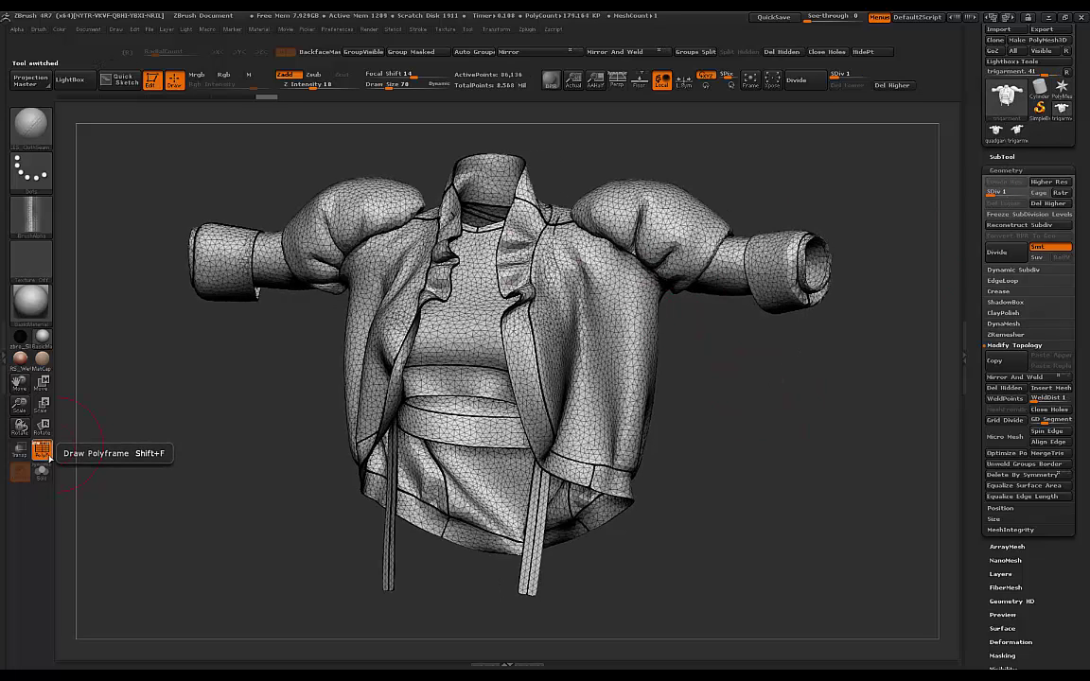
left_click(42, 452)
key("shift+f")
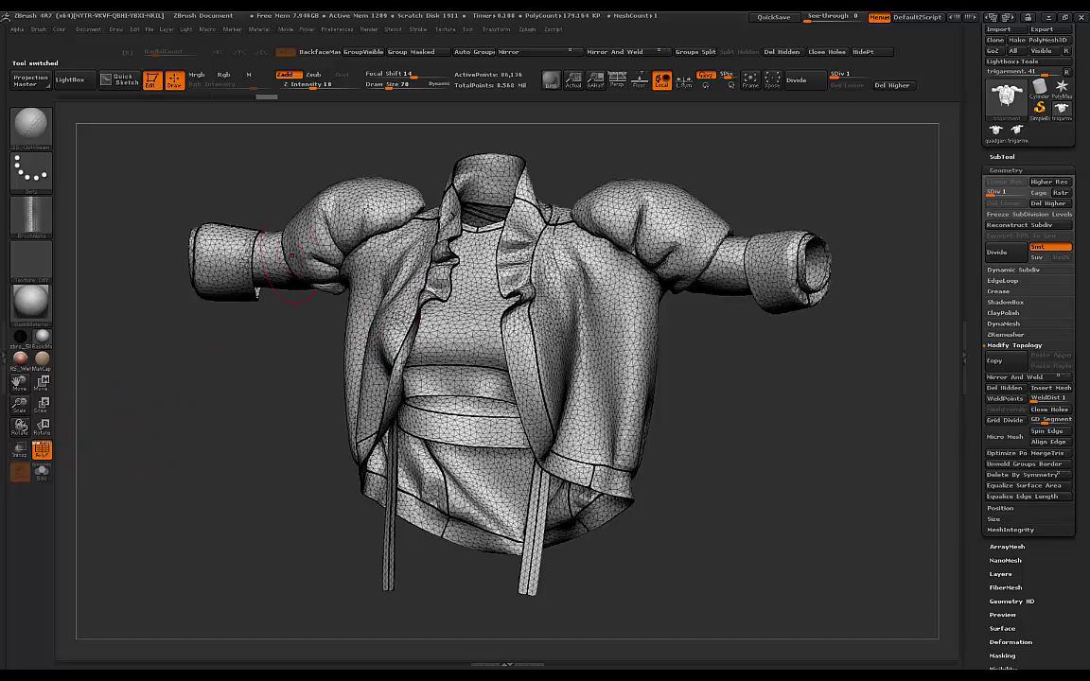
left_click(50, 451)
Step: Switch to the remeshed trigarment copy and examine its level 3 subdivided surface from several angles
left_click(1018, 193)
left_click_drag(644, 336, 730, 365)
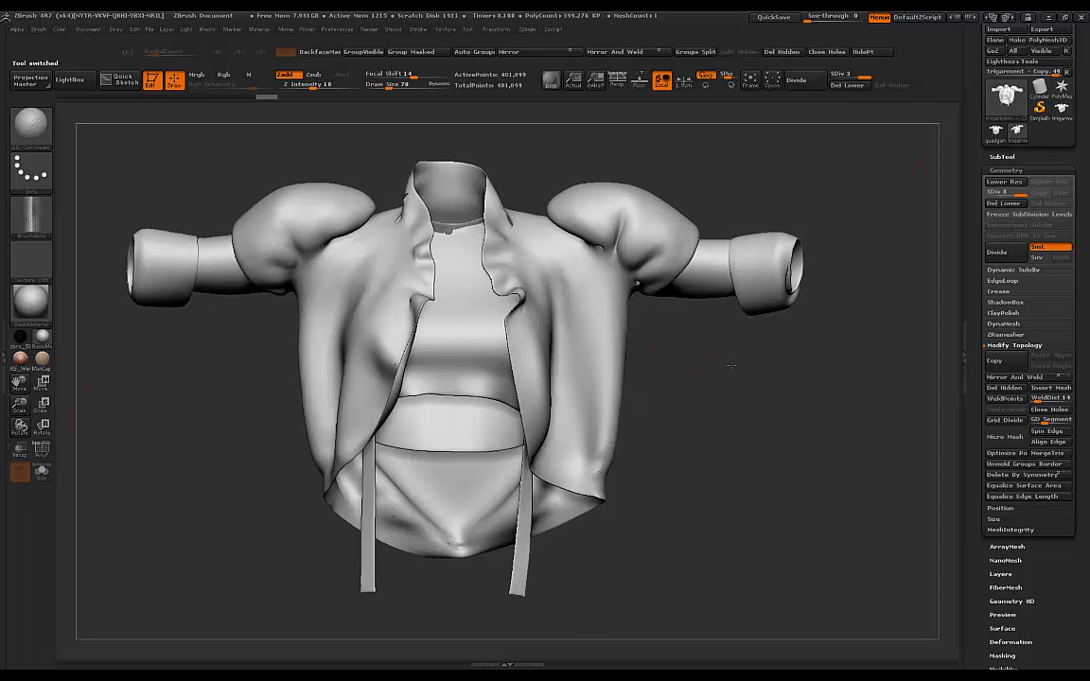
left_click(1017, 131)
left_click_drag(190, 179, 351, 189)
left_click_drag(593, 354, 689, 284)
left_click_drag(759, 274, 677, 281)
Step: Return to the quadgarment at subdivision level 4 and compare its folds, collar ruffles and cuffs from the front
left_click(990, 137)
mouse_move(653, 333)
left_mouse_down()
mouse_move(711, 368)
mouse_move(705, 380)
mouse_move(788, 361)
mouse_move(750, 365)
mouse_move(787, 364)
mouse_move(769, 365)
mouse_move(645, 231)
left_mouse_up()
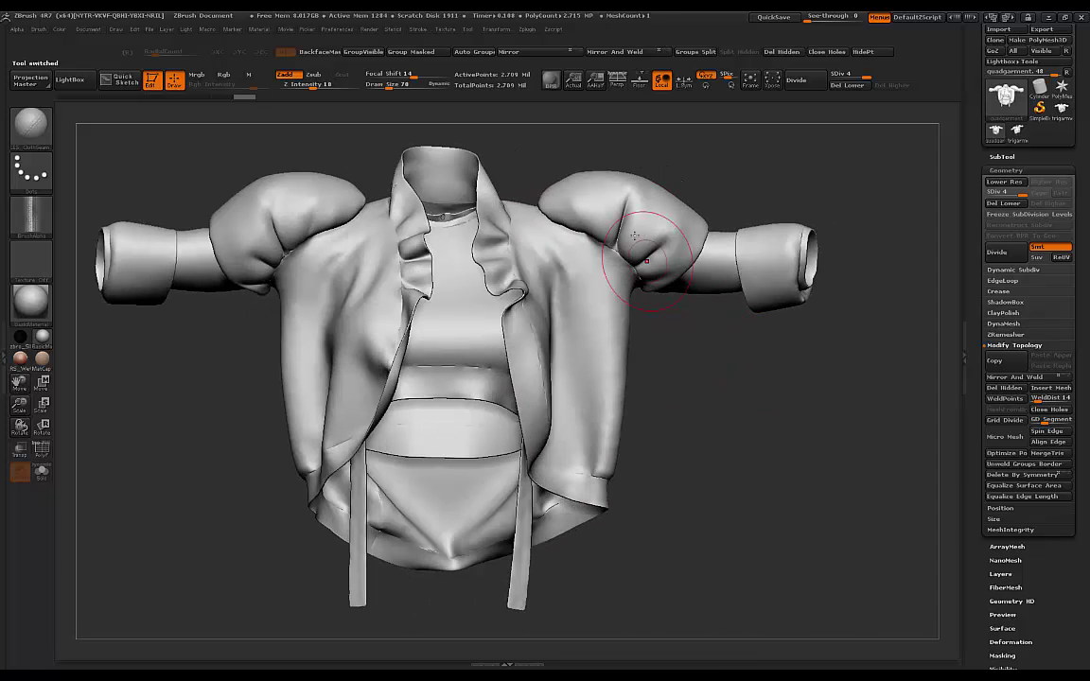
mouse_move(713, 387)
left_mouse_down("alt")
mouse_move(712, 376)
mouse_move(744, 378)
mouse_move(723, 379)
left_mouse_up("alt")
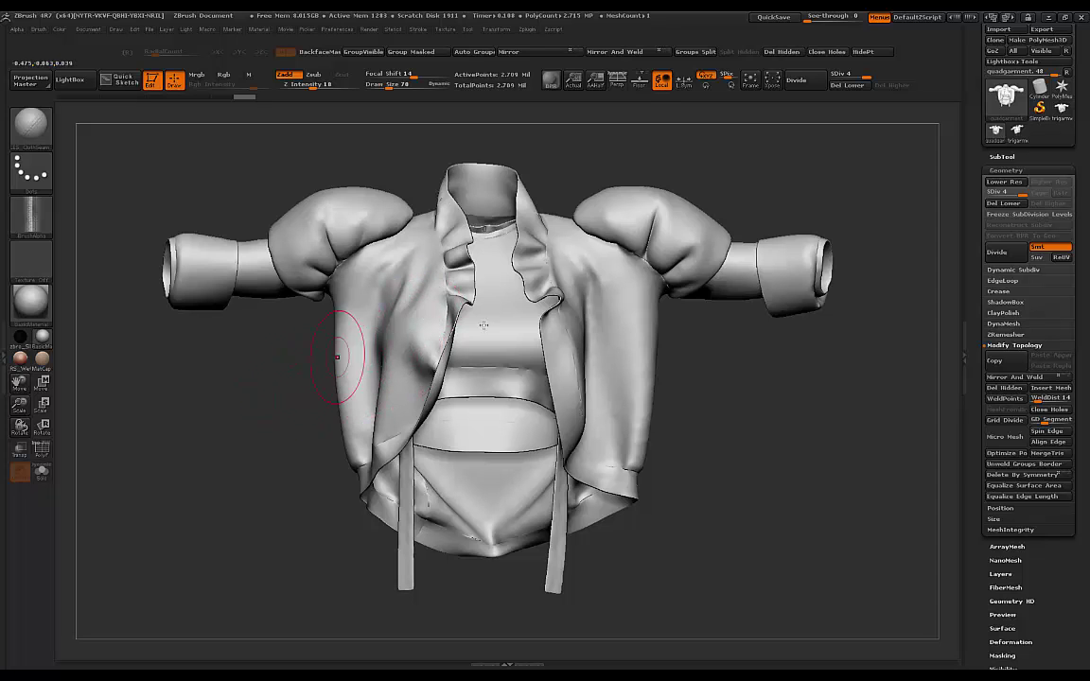
mouse_move(726, 355)
left_mouse_down()
mouse_move(744, 359)
mouse_move(727, 354)
left_mouse_up()
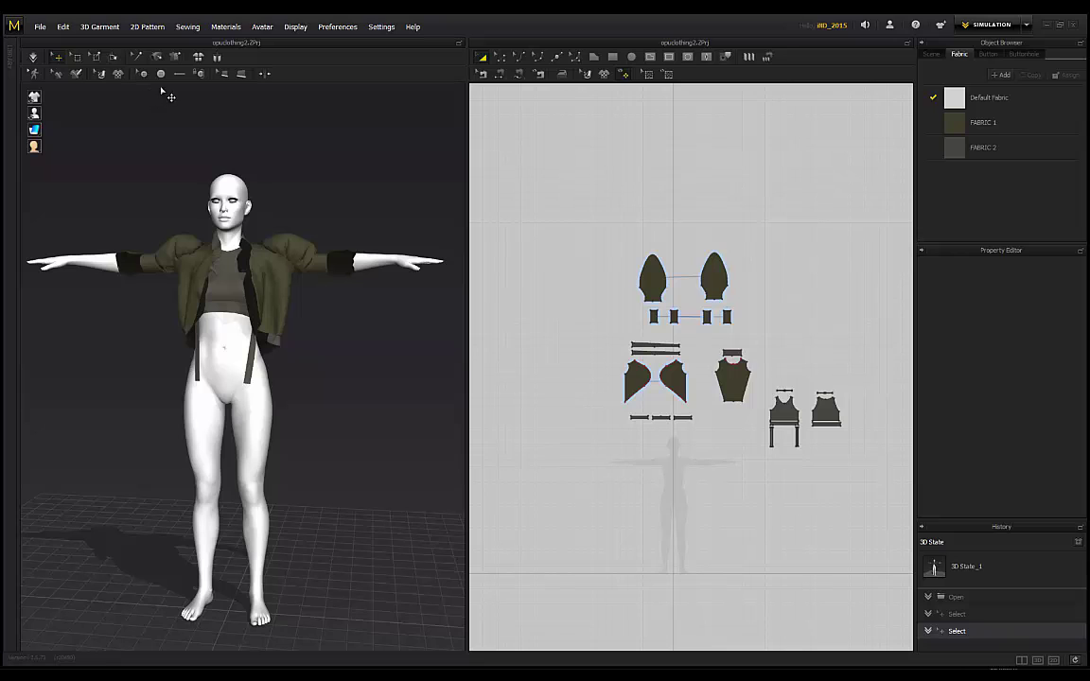
Step: Switch to Marvelous Designer and flip the normals of the black sleeve cuff patterns
scroll(307, 269, "up", 2)
scroll(306, 275, "down", 2)
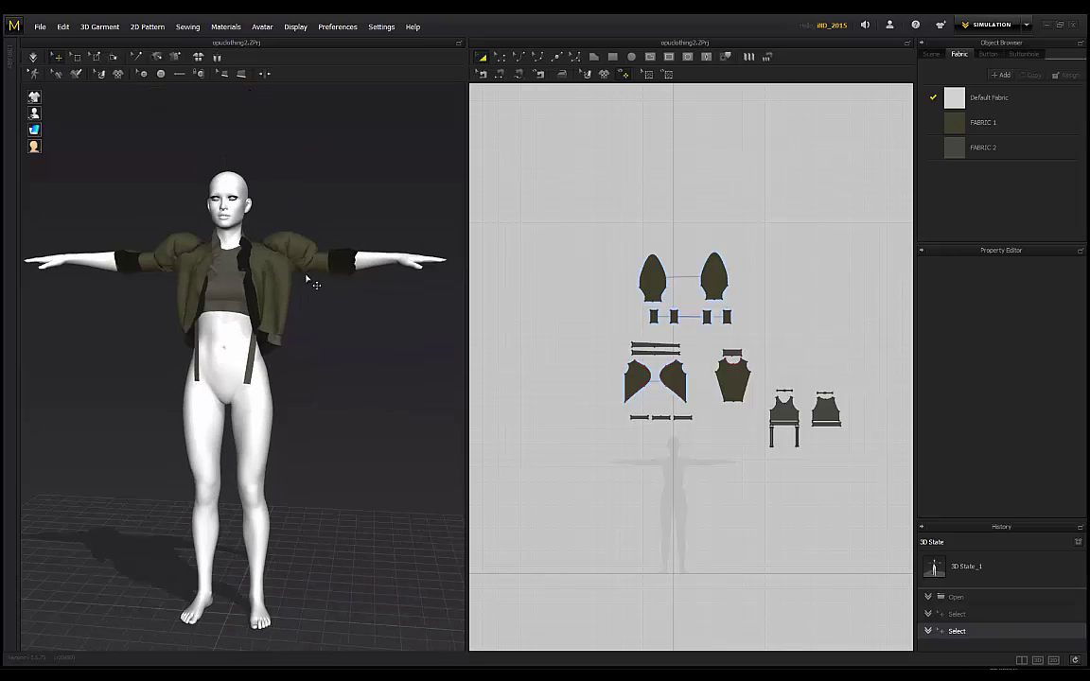
right_click_drag(353, 351, 292, 281)
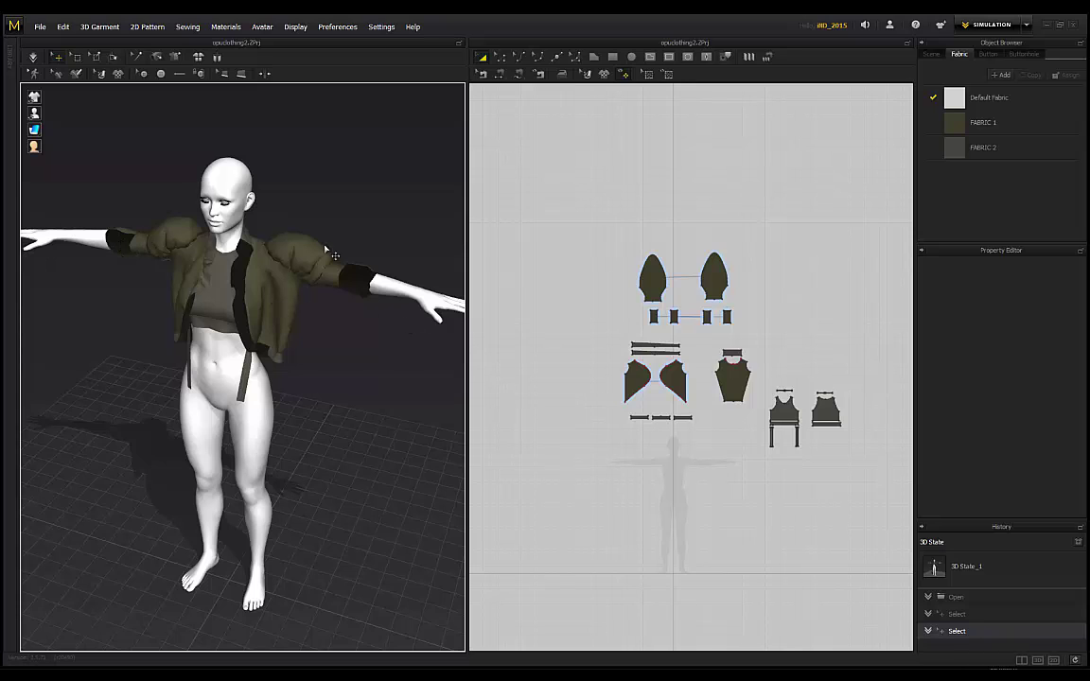
scroll(326, 248, "up", 2)
left_click(379, 262)
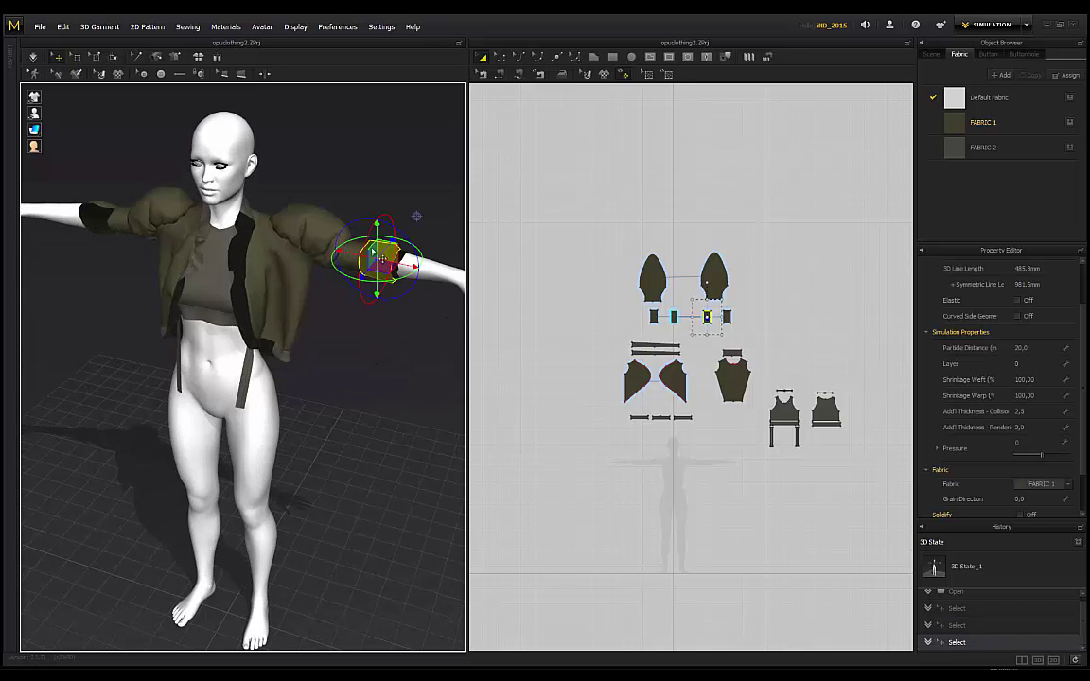
right_click(348, 233)
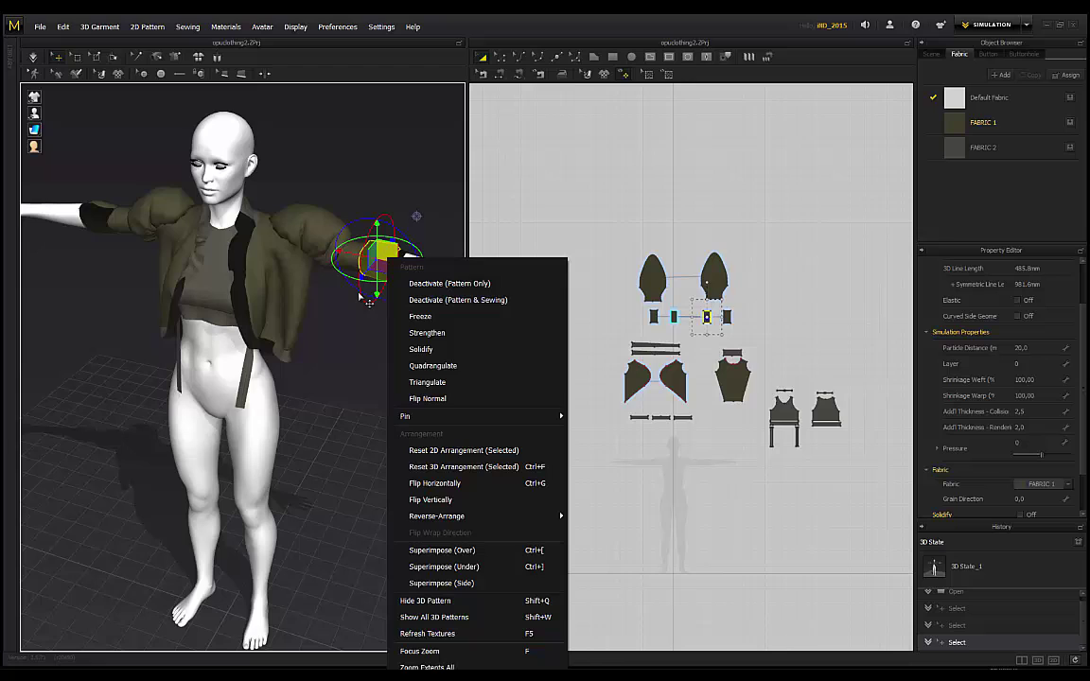
left_click(431, 399)
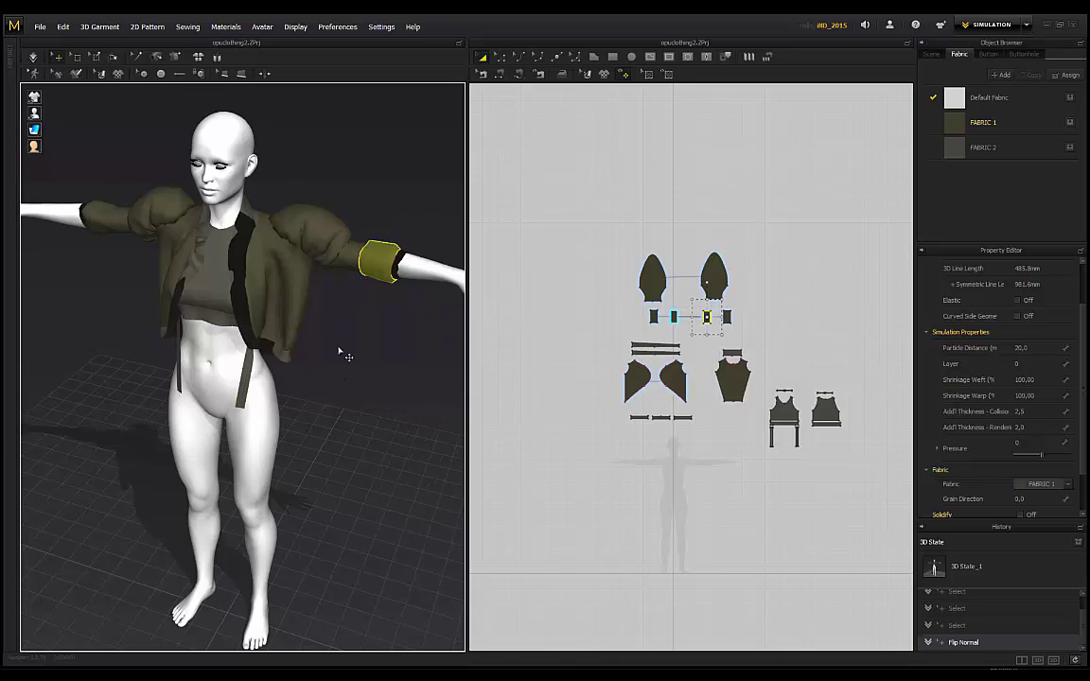
Step: Flip the normals of the black collar strip along the jacket's front opening
left_click(233, 237)
right_click(240, 250)
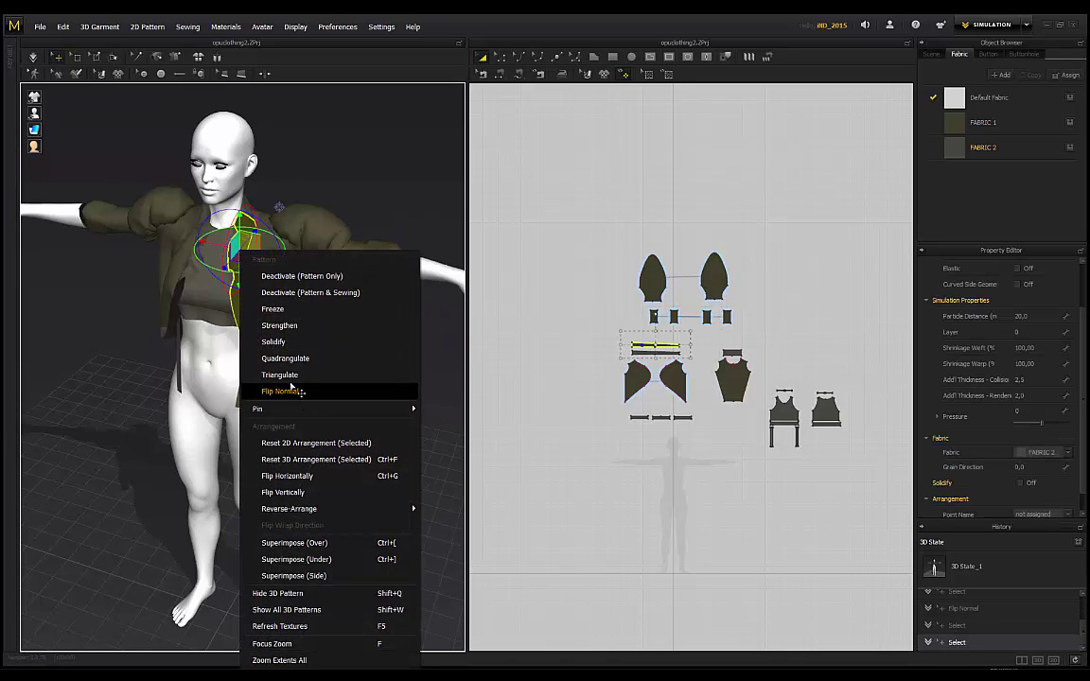
left_click(289, 392)
left_click(319, 398)
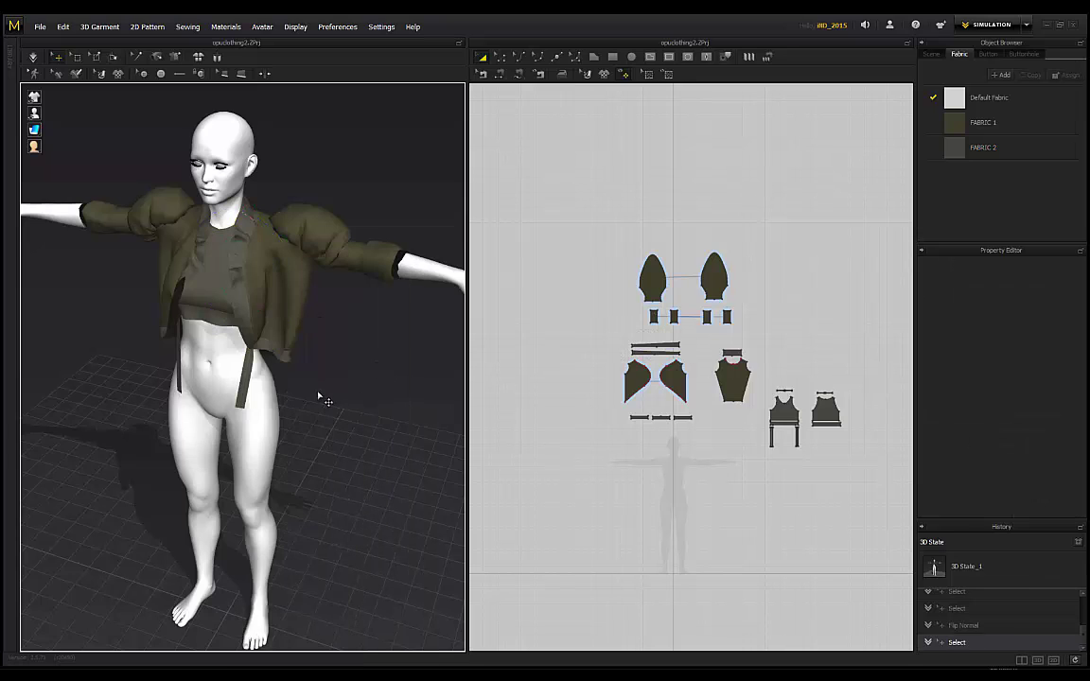
Step: Change the 3D garment's display style to the textured surface with thickness
right_click_drag(319, 397, 317, 295)
mouse_move(36, 130)
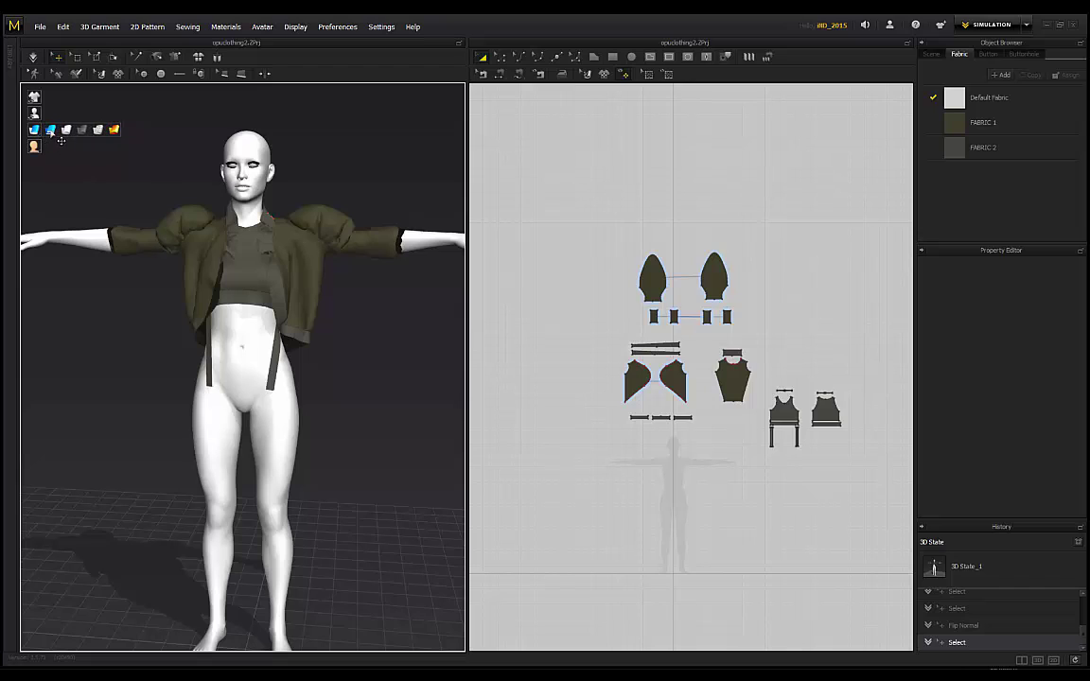
left_click(51, 130)
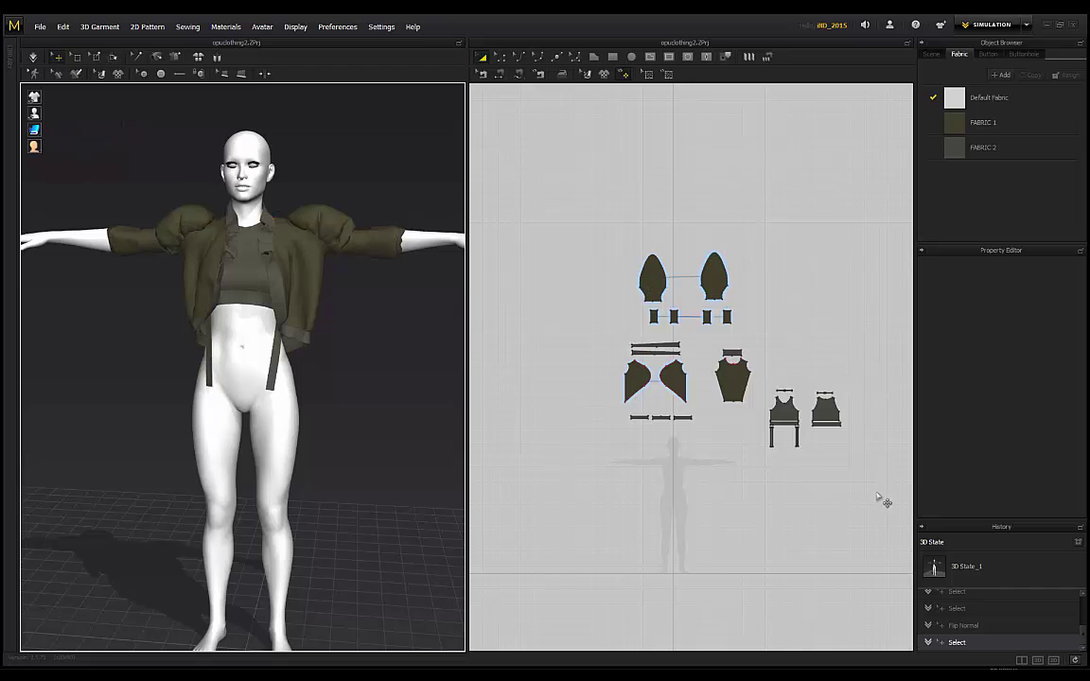
Step: Select all the 2D patterns to check their additional rendering thickness, and clear the selection
left_click_drag(878, 498, 678, 277)
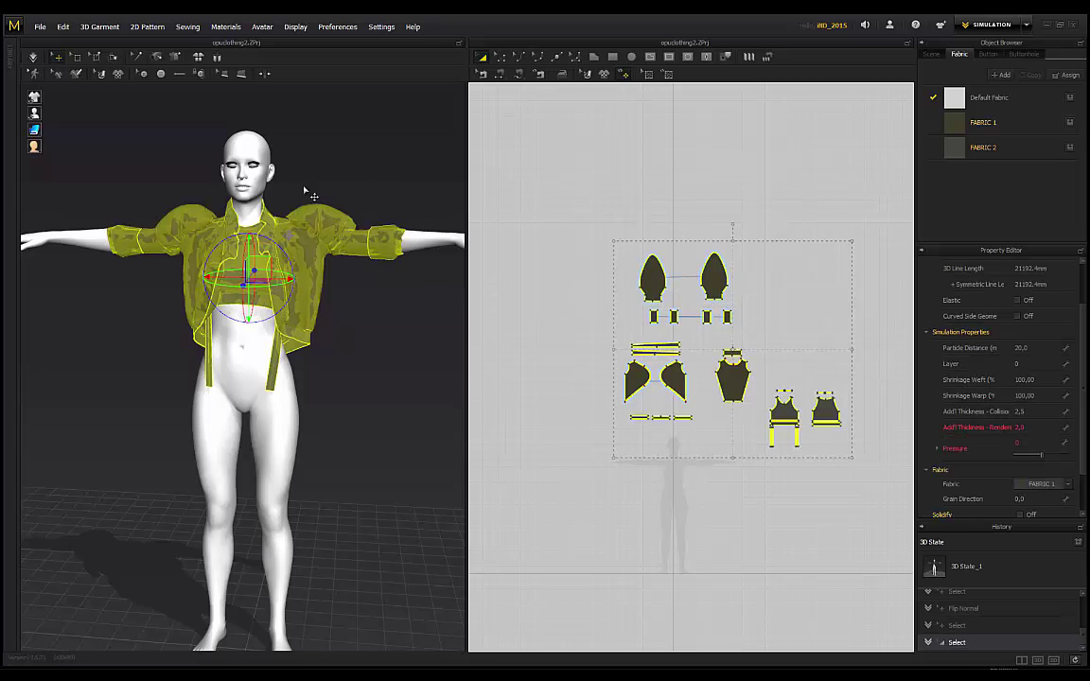
left_click(595, 197)
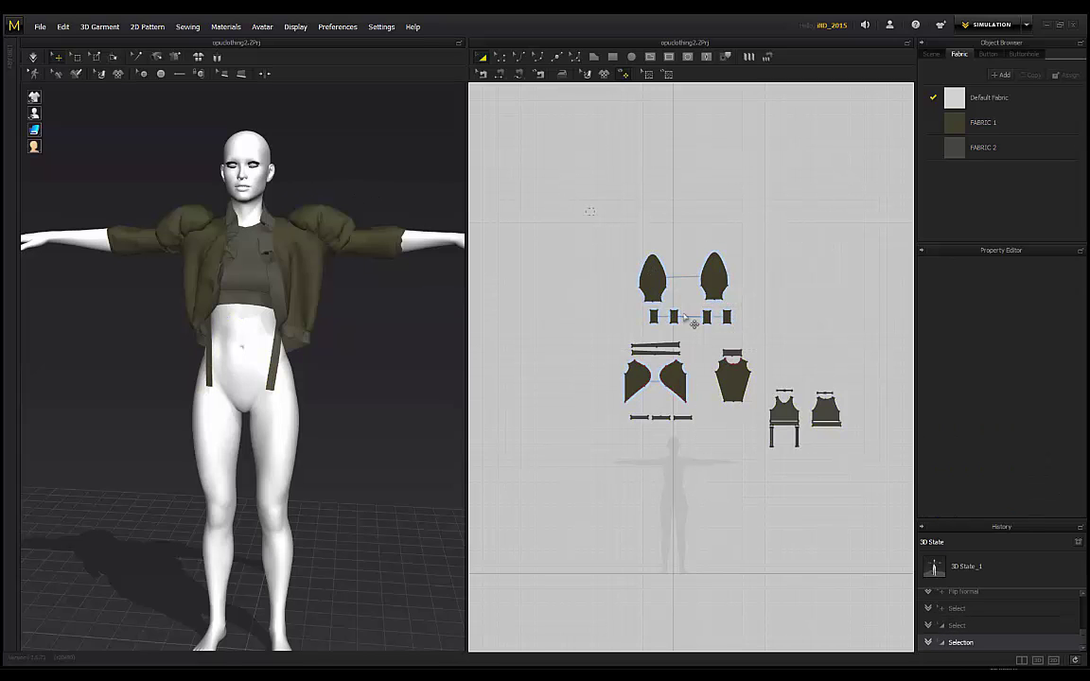
left_click_drag(878, 516, 876, 514)
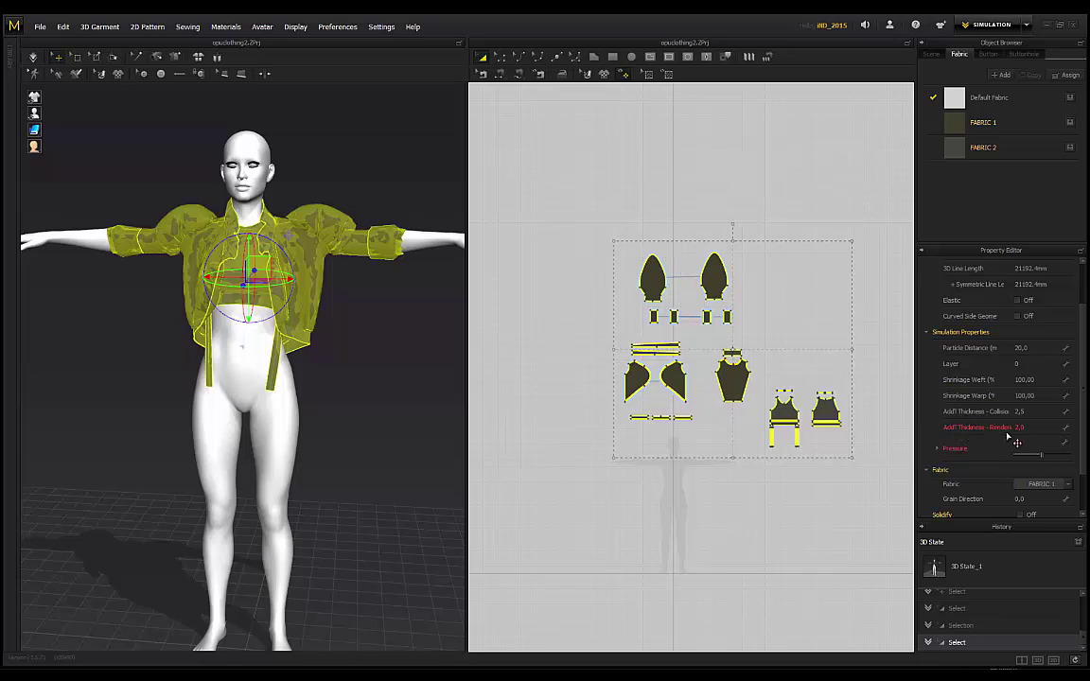
left_click(565, 198)
Step: Examine the thickness of the hanging straps and jacket hem up close from several angles
scroll(208, 390, "up", 8)
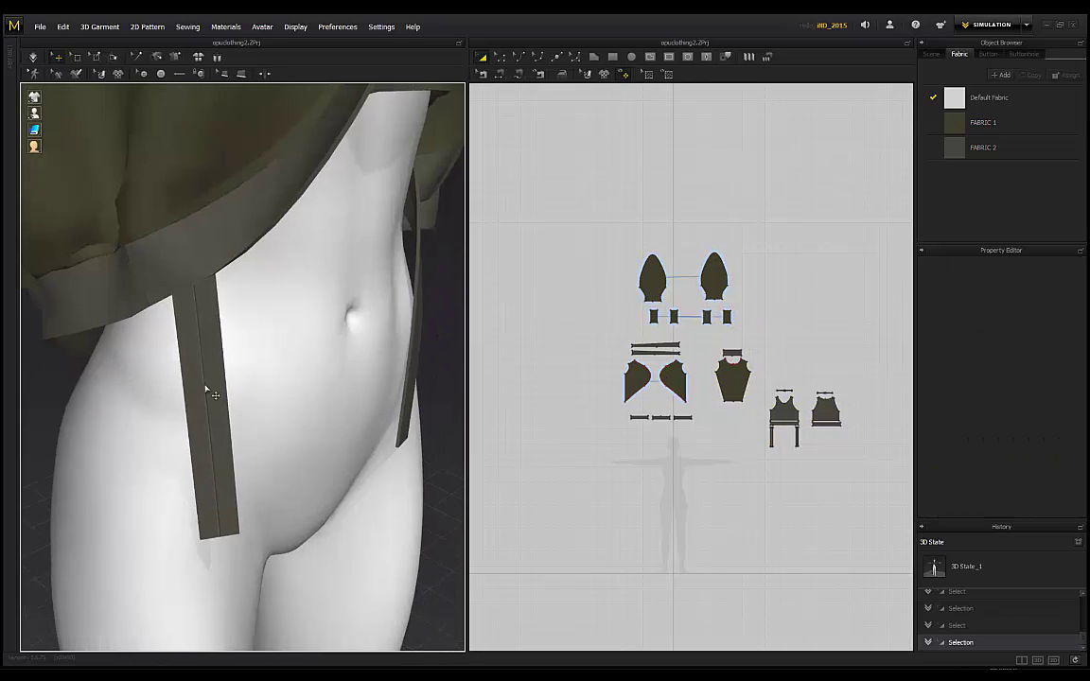
mouse_move(206, 390)
right_mouse_down()
mouse_move(145, 348)
mouse_move(217, 355)
mouse_move(210, 372)
right_mouse_up()
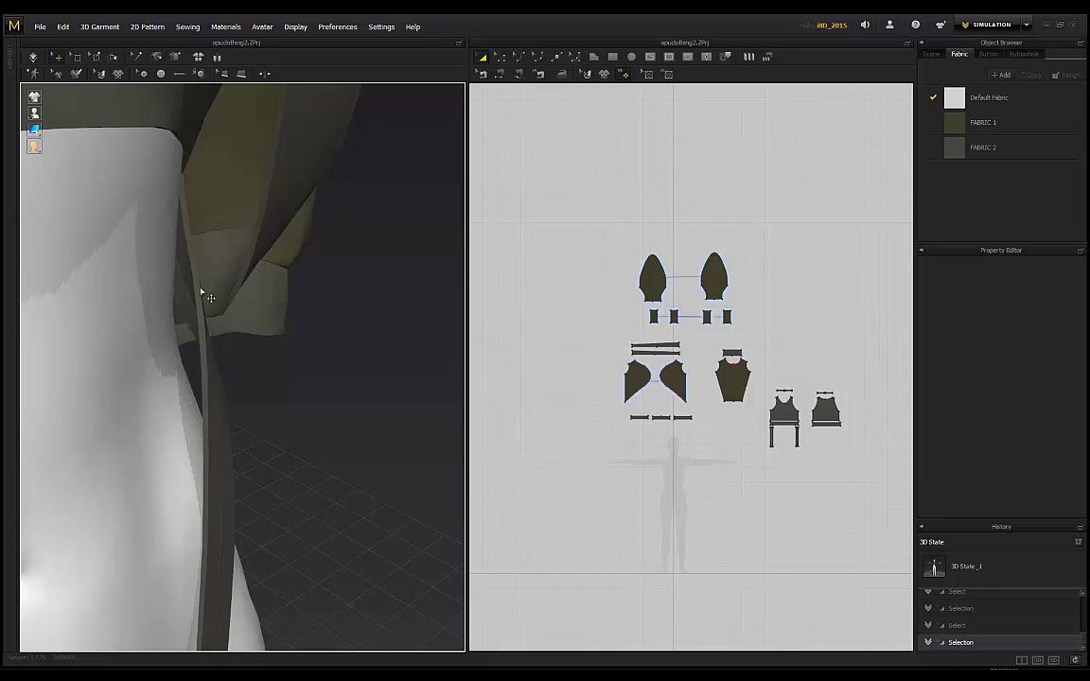
scroll(233, 324, "down", 3)
right_click_drag(285, 344, 257, 313)
scroll(258, 316, "down", 6)
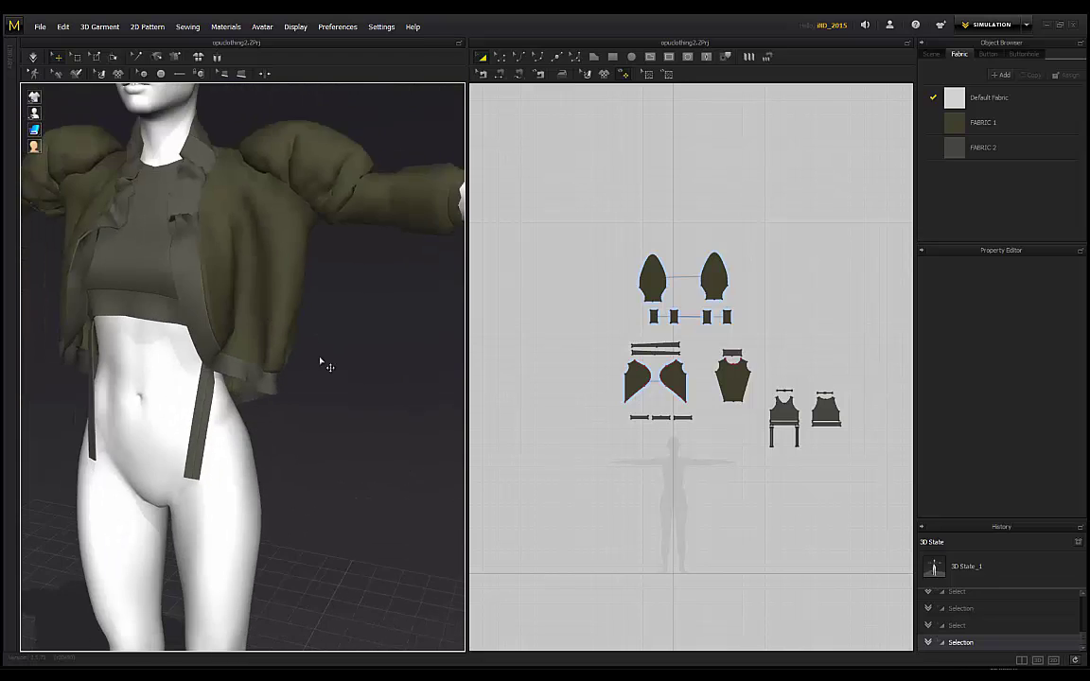
right_click_drag(348, 405, 355, 389)
Step: Set the particle distance of all pattern pieces to 10 mm and re-simulate the garment
left_click_drag(862, 490, 560, 190)
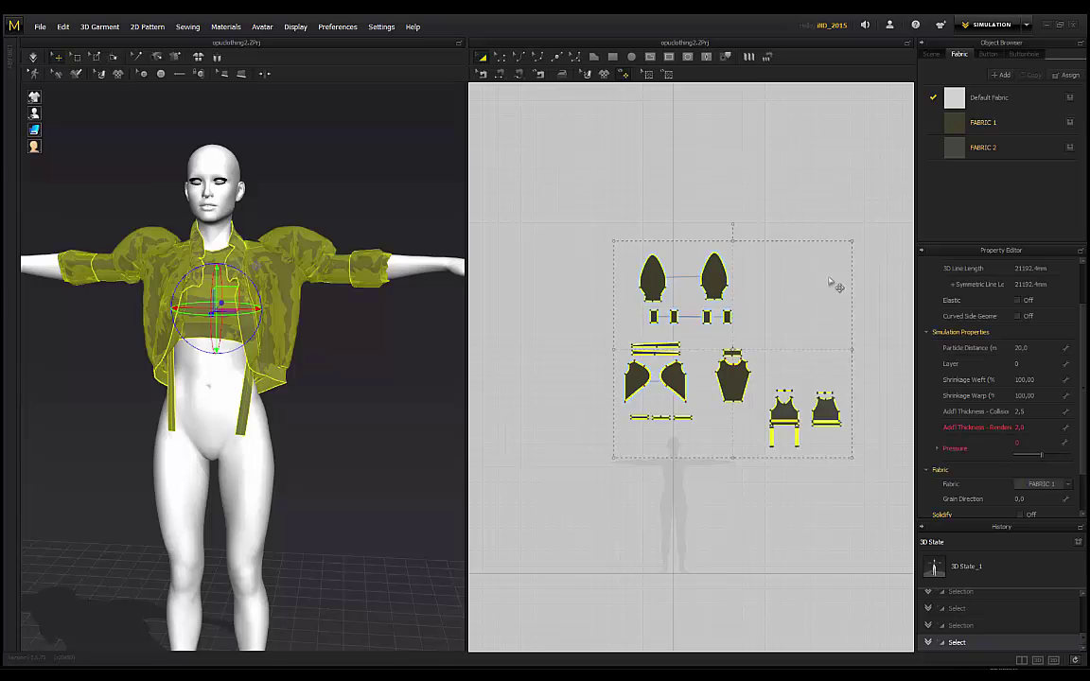
left_click(649, 223)
left_click_drag(871, 524, 872, 523)
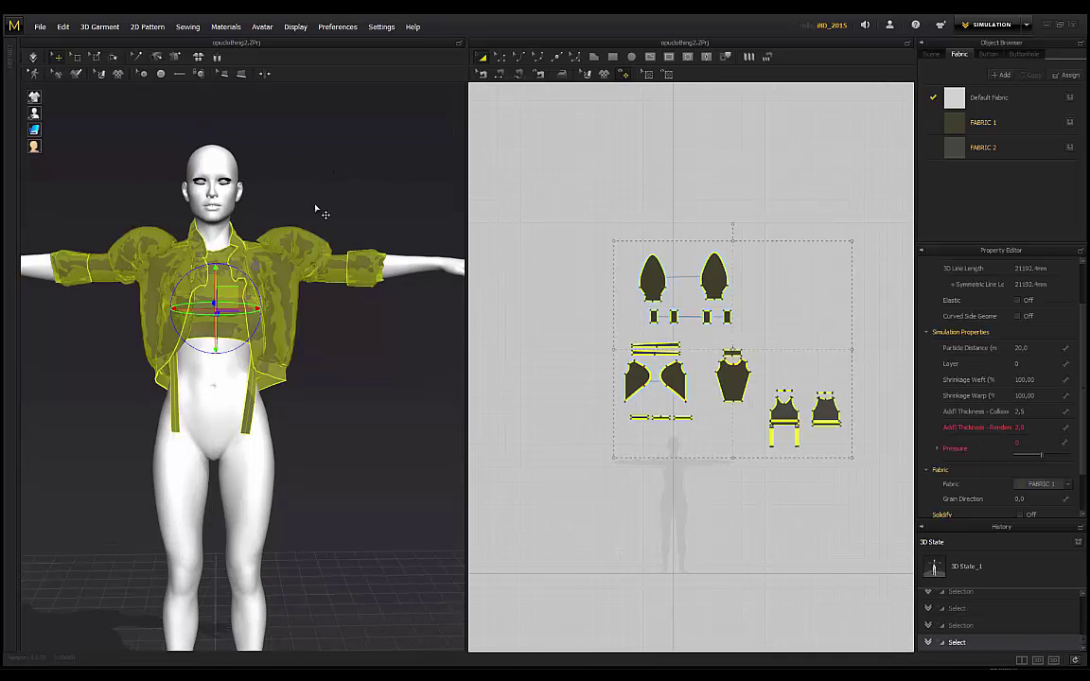
left_click(652, 219)
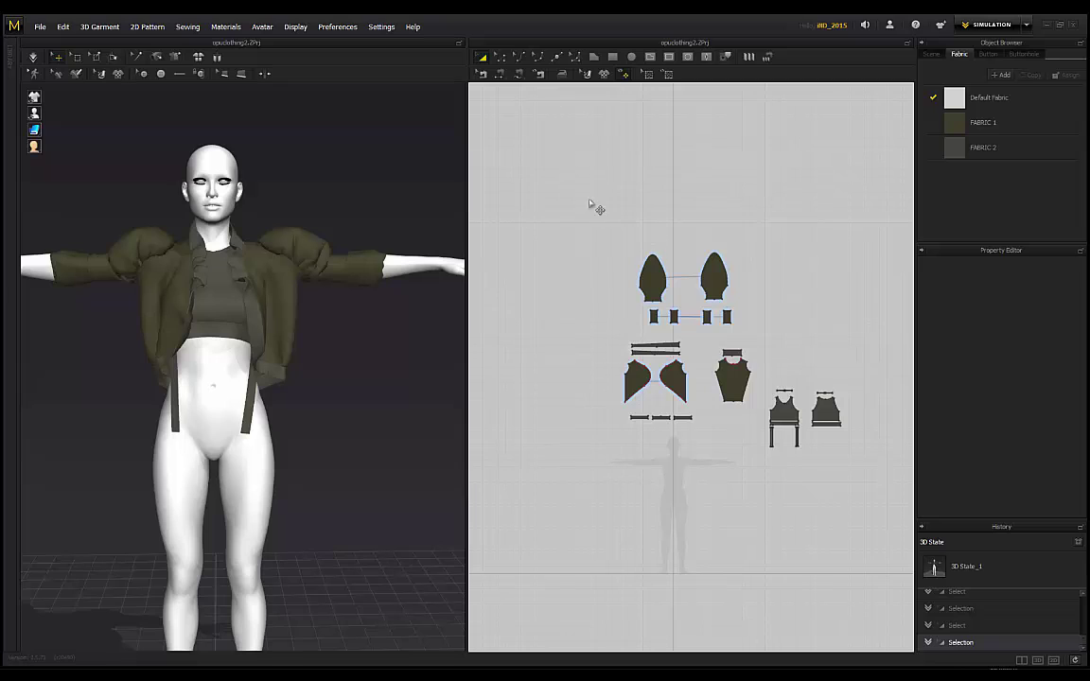
left_click_drag(864, 523, 864, 523)
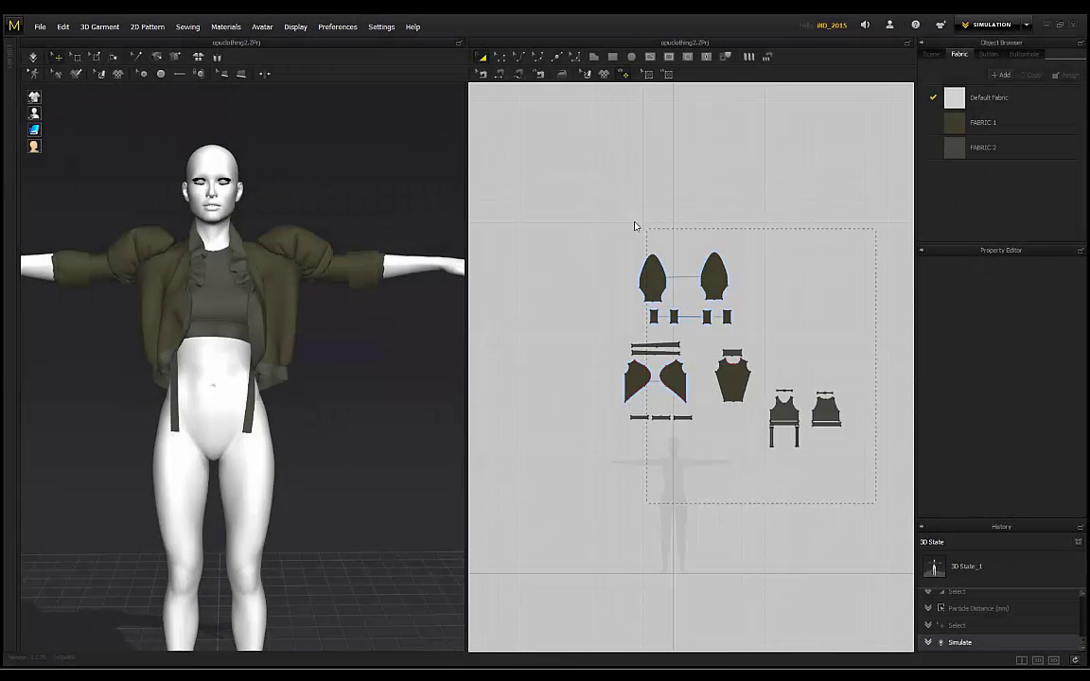
left_click_drag(635, 226, 635, 228)
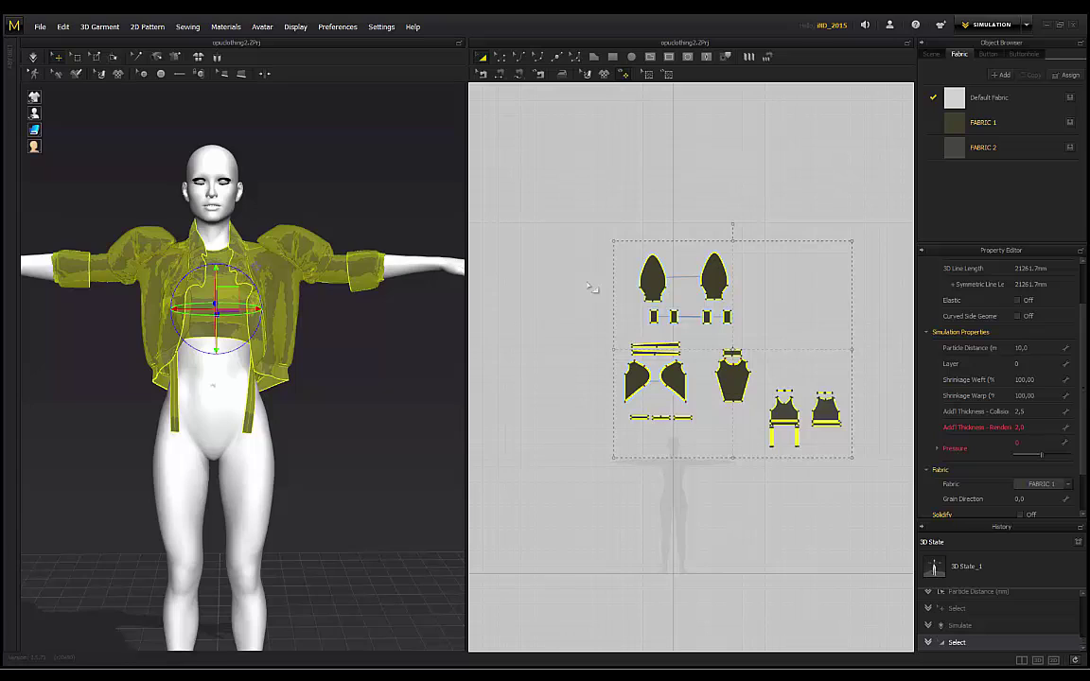
left_click(620, 230)
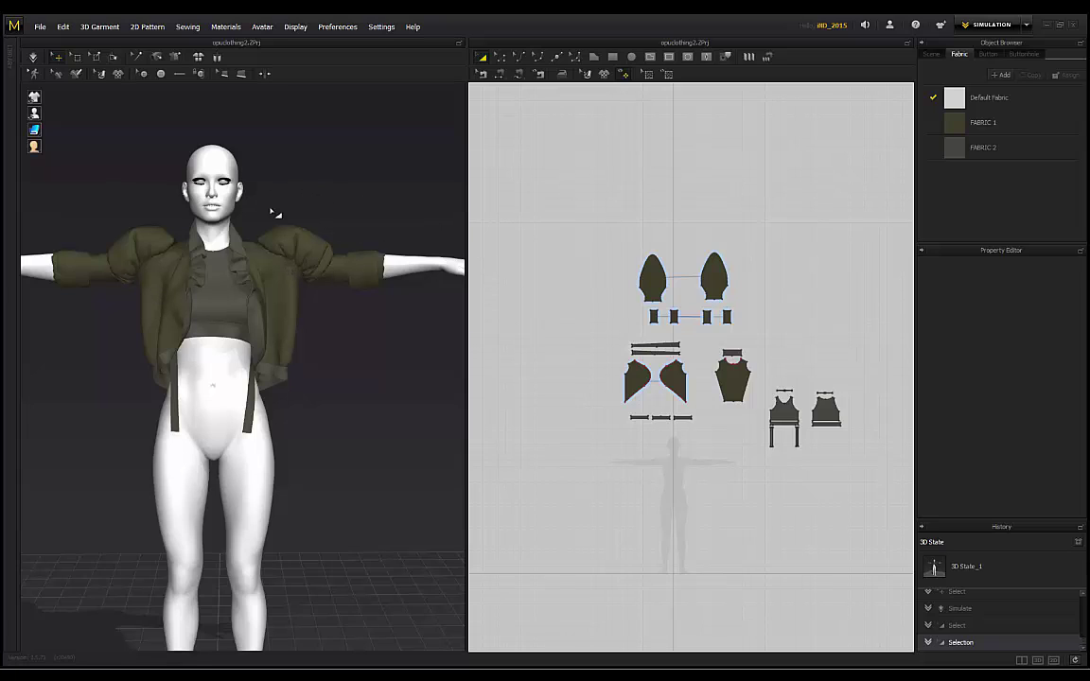
Step: Select all the pattern pieces and quadrangulate them
left_click_drag(637, 273, 849, 460)
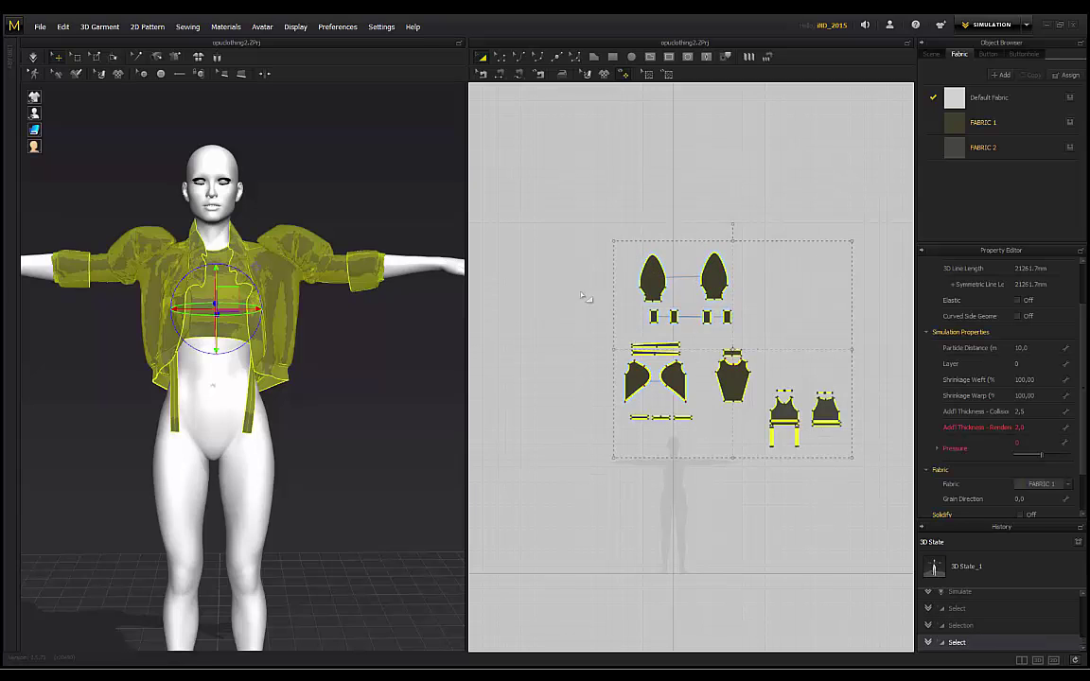
left_click(62, 26)
mouse_move(95, 146)
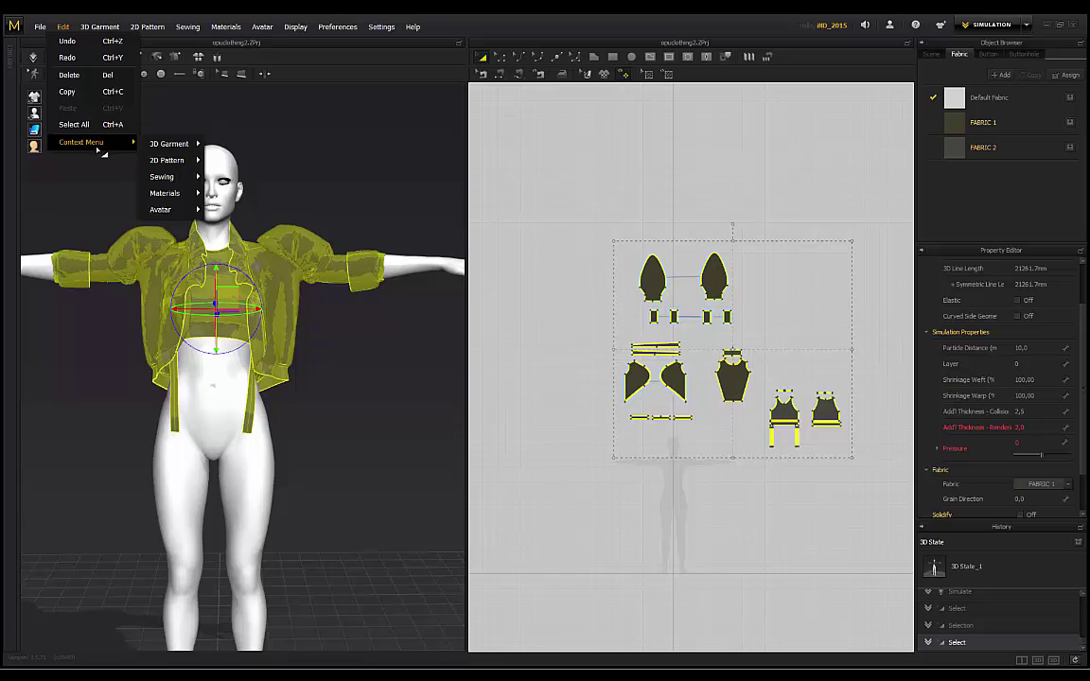
mouse_move(169, 144)
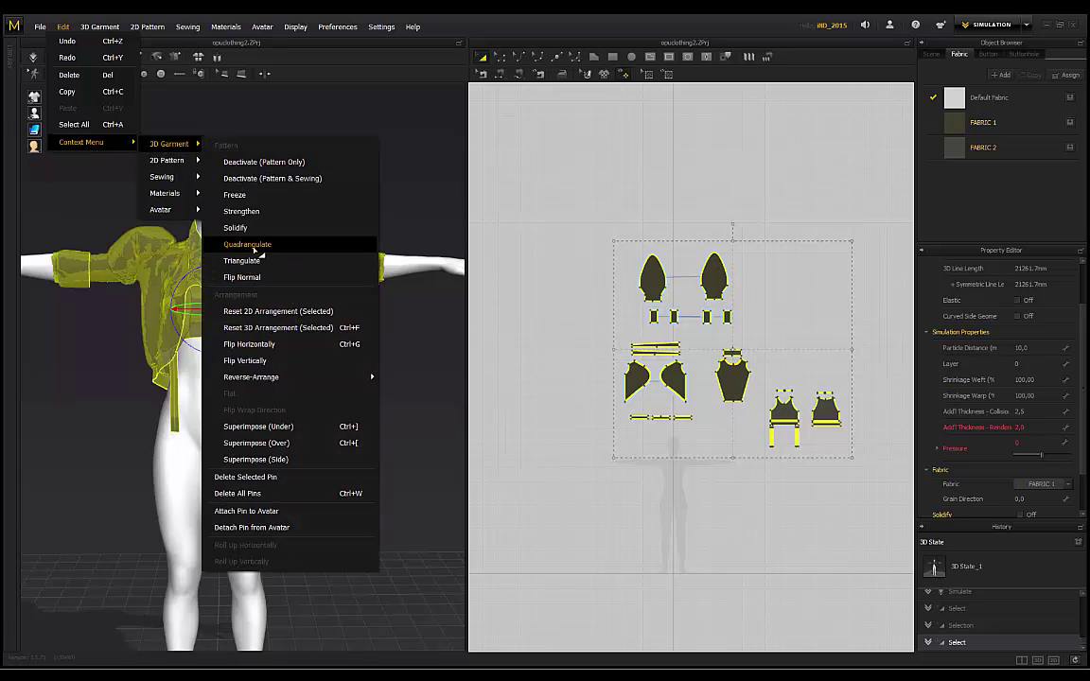
left_click(251, 246)
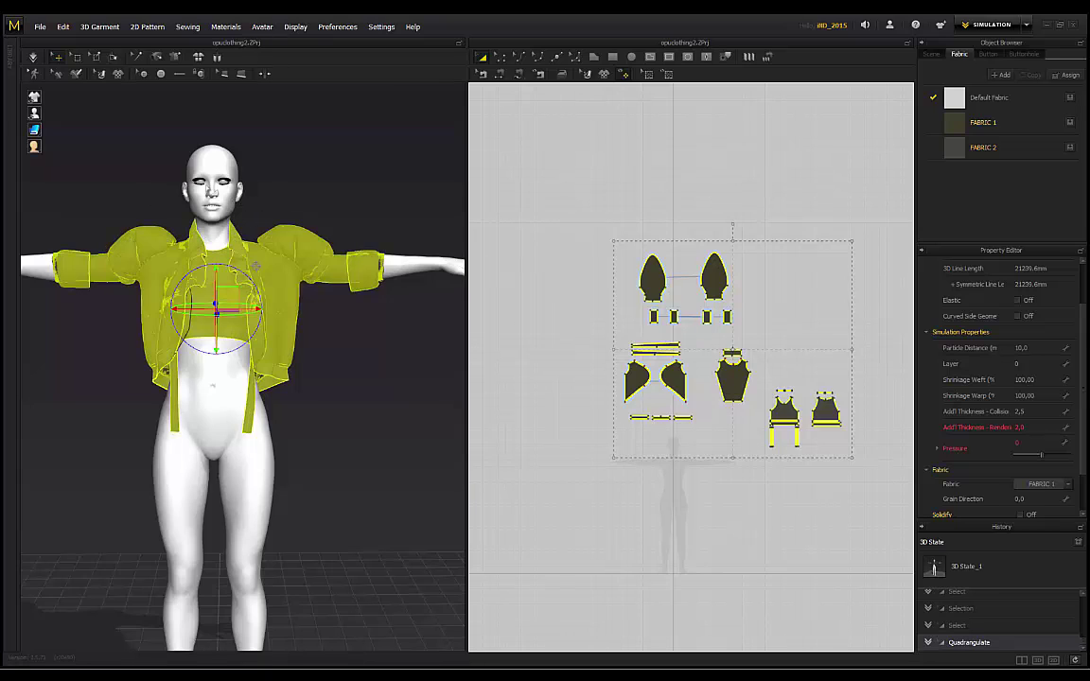
mouse_move(36, 114)
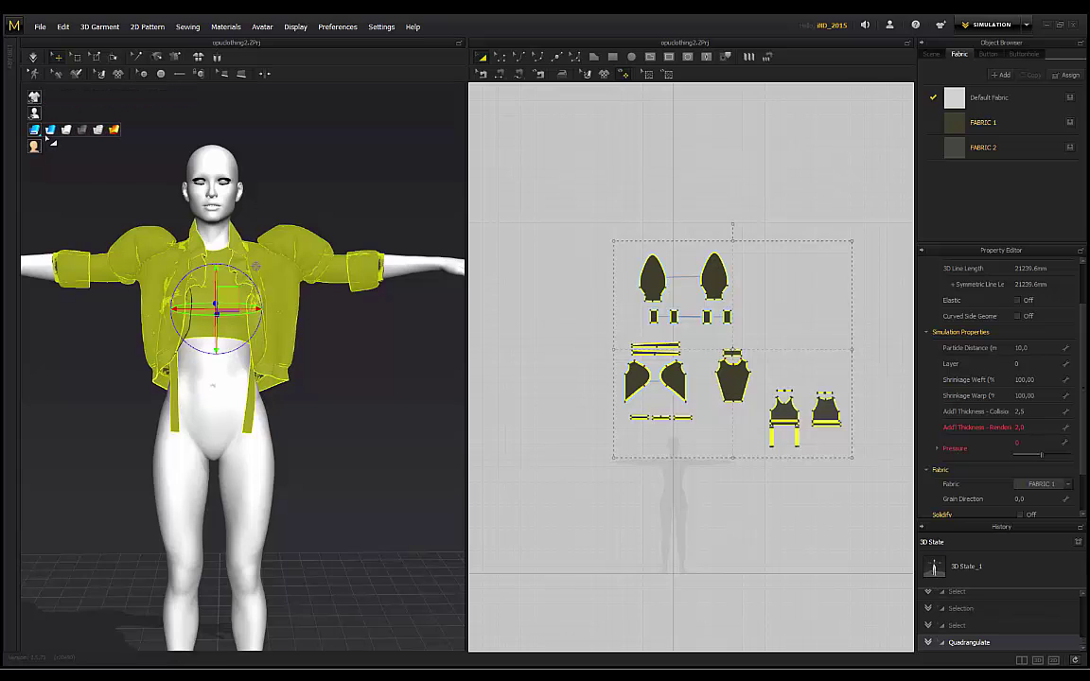
left_click(66, 146)
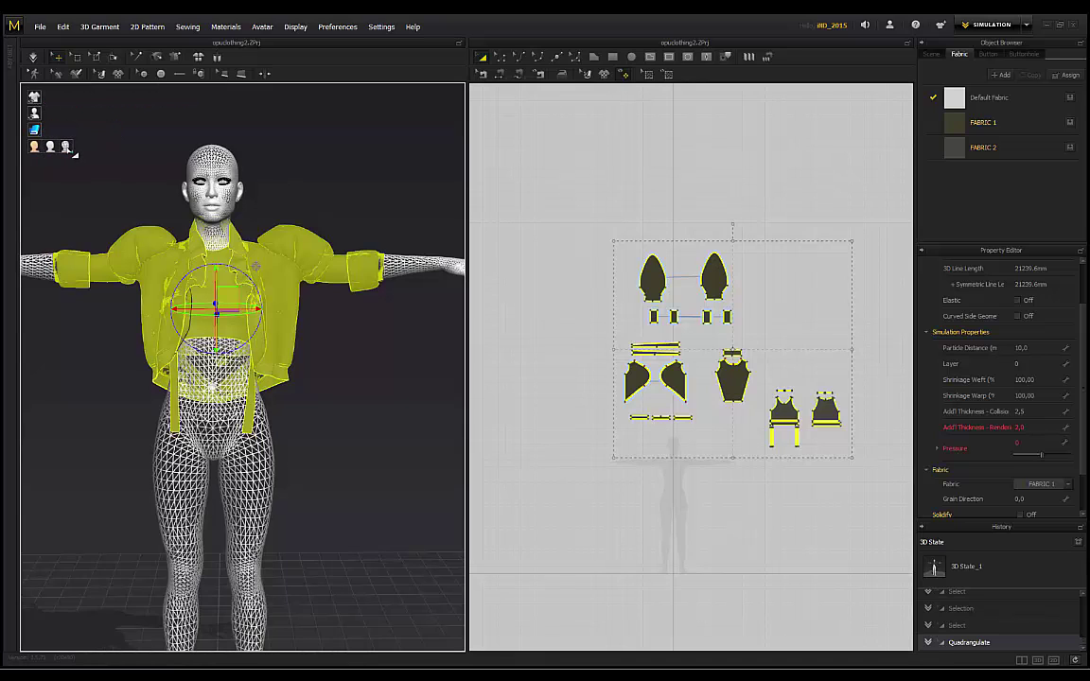
left_click(303, 168)
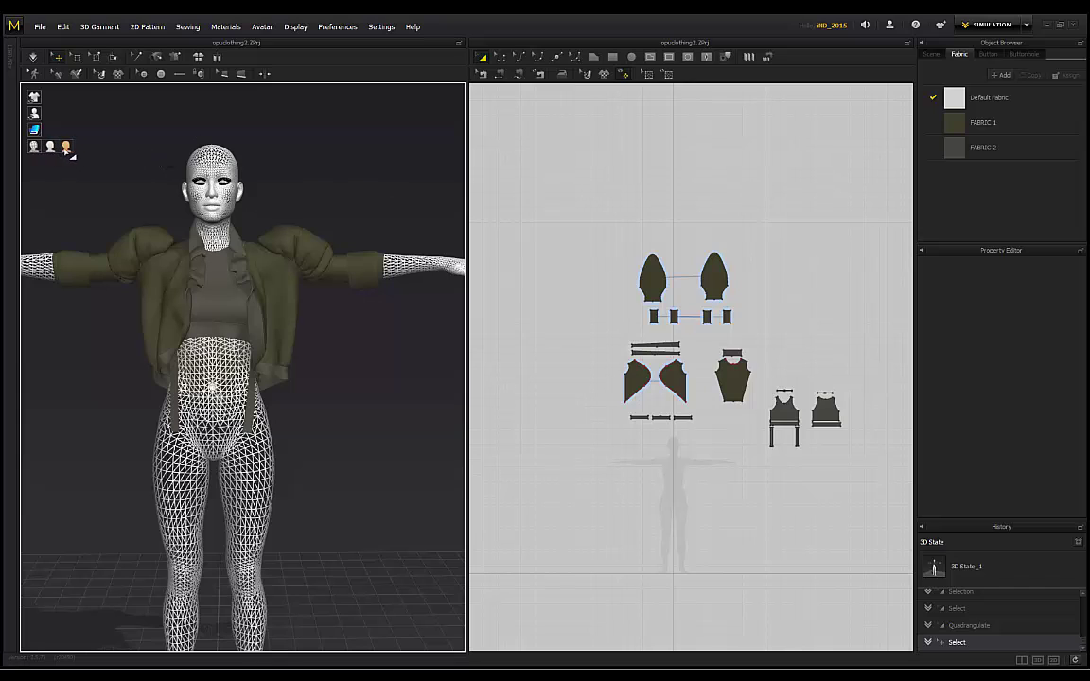
left_click(47, 147)
Step: Run the simulation on the quadrangulated garment to settle it on the avatar, and stop it
left_click_drag(888, 479, 577, 216)
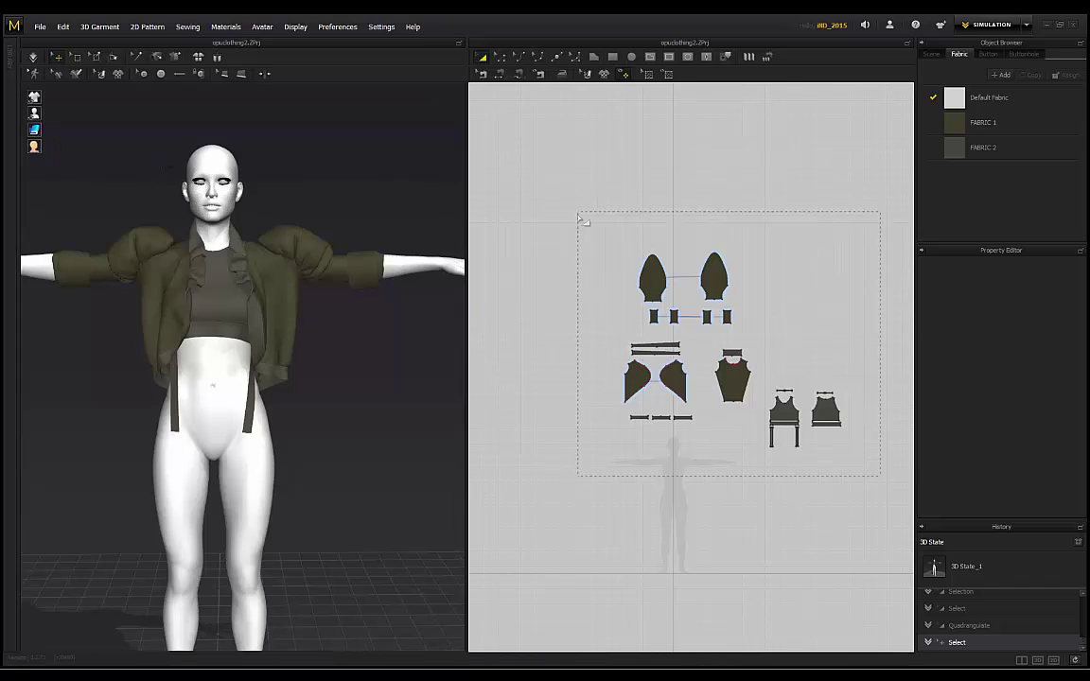
scroll(339, 196, "up", 3)
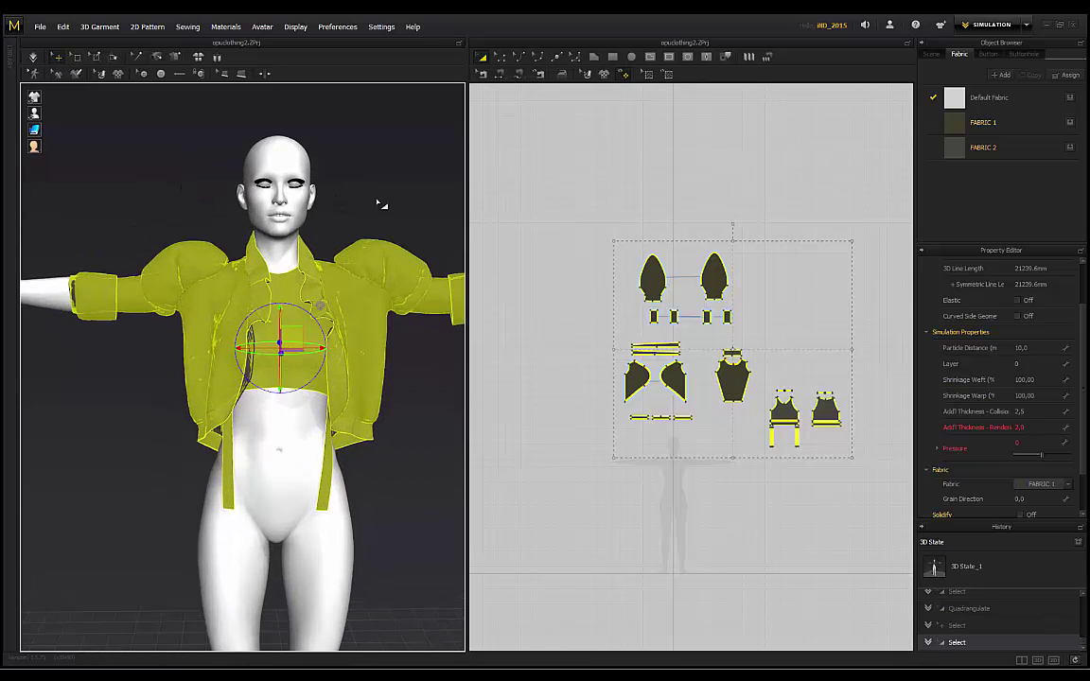
left_click(358, 185)
left_click(34, 59)
left_click(33, 59)
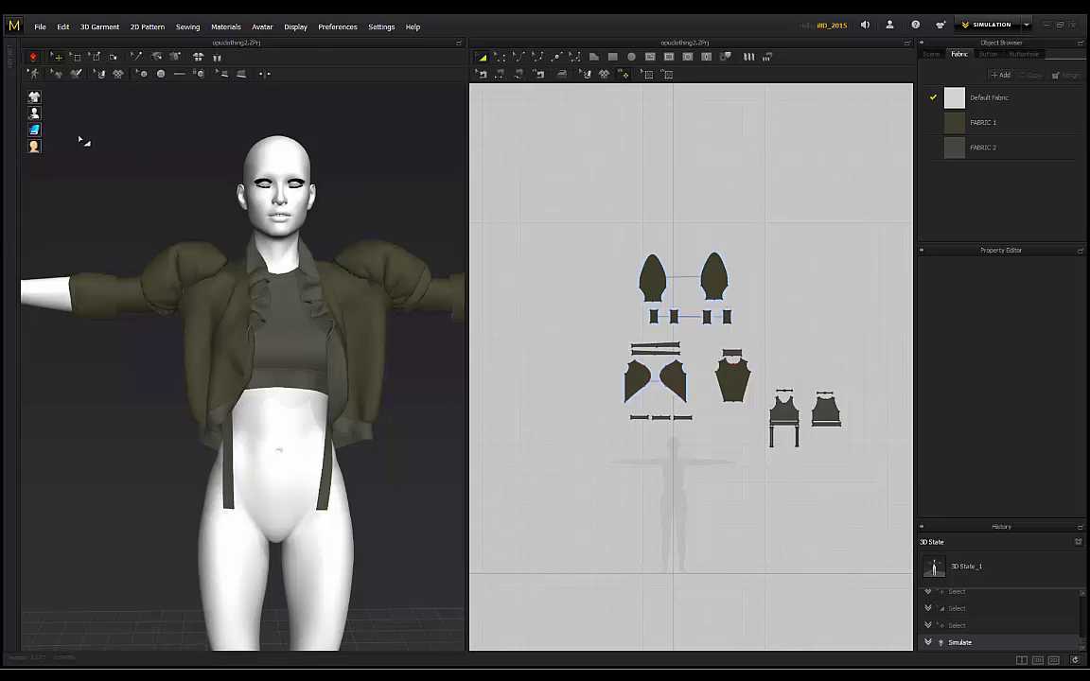
left_click(34, 58)
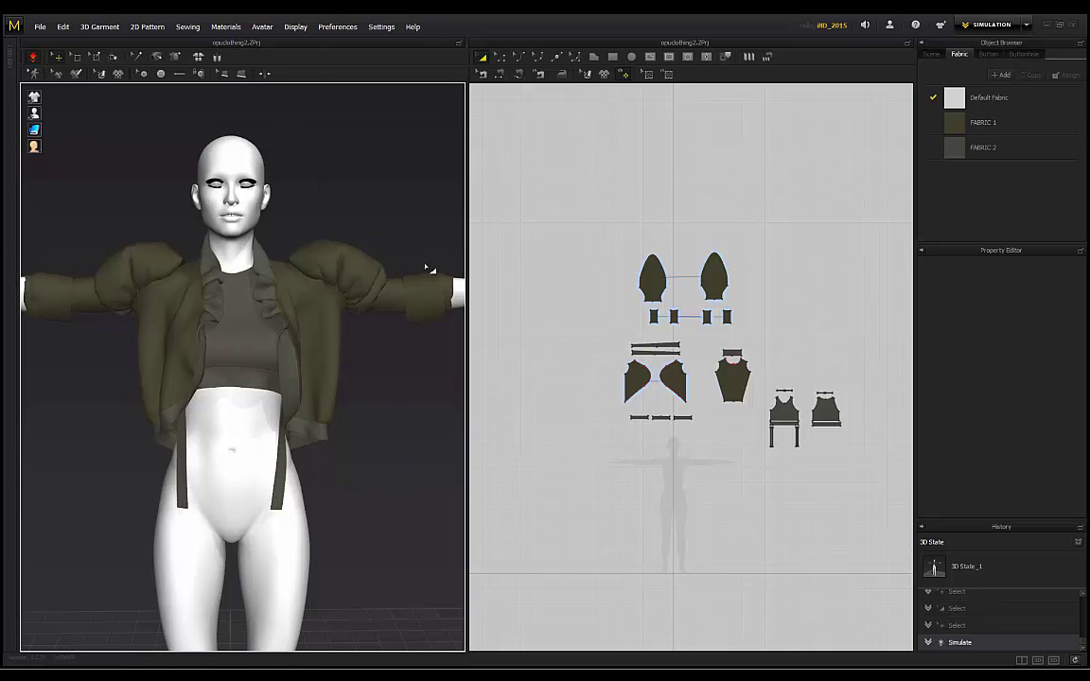
Step: Examine the re-simulated garment on the avatar from the front and both sides, with and without all patterns selected
left_click_drag(864, 485, 639, 267)
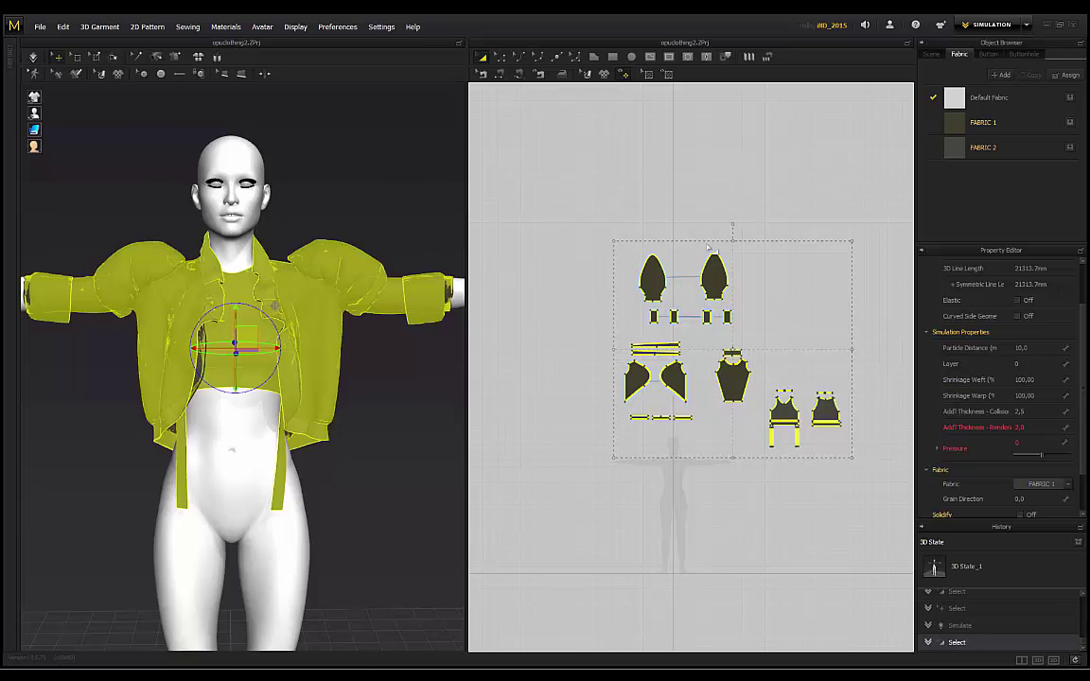
left_click(625, 195)
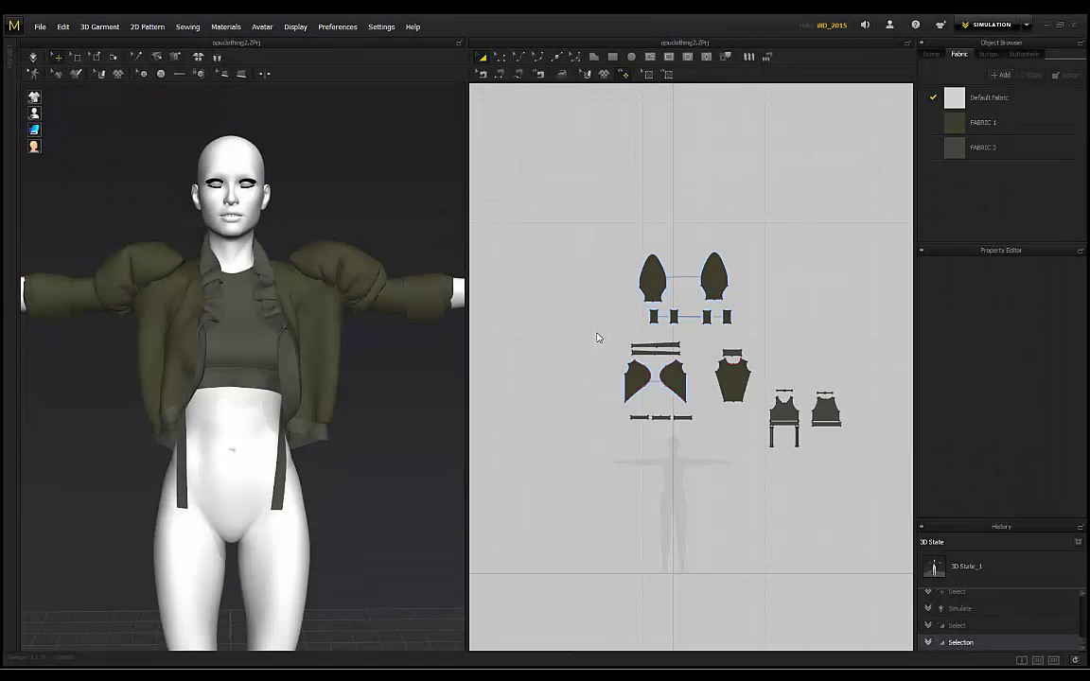
right_click_drag(356, 201, 252, 349)
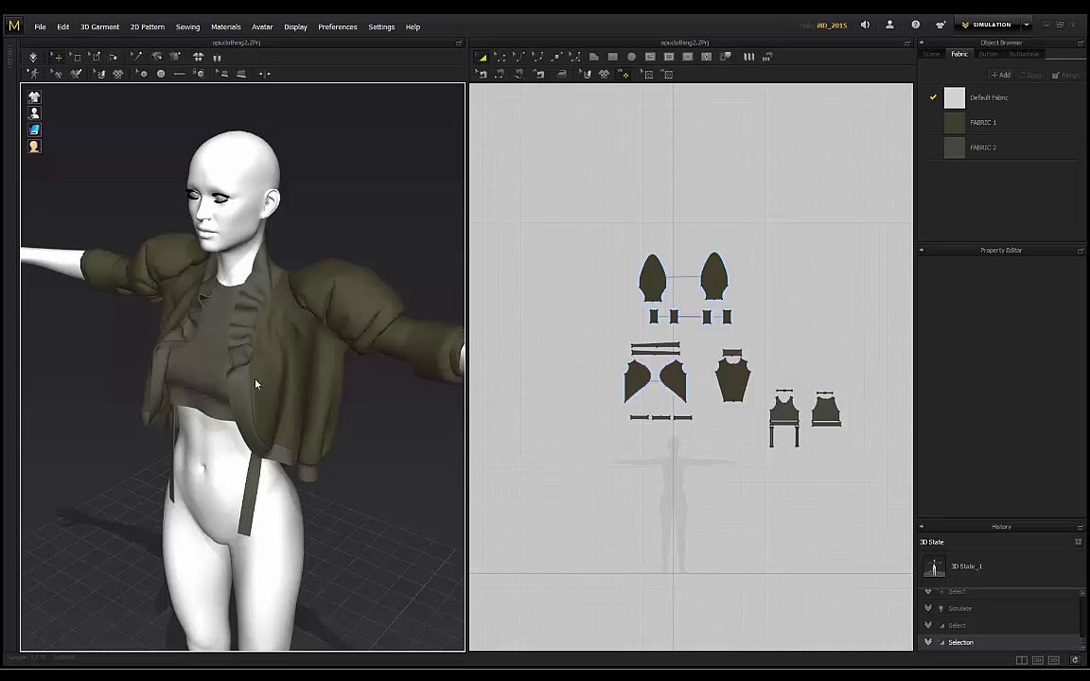
right_click_drag(321, 206, 196, 274)
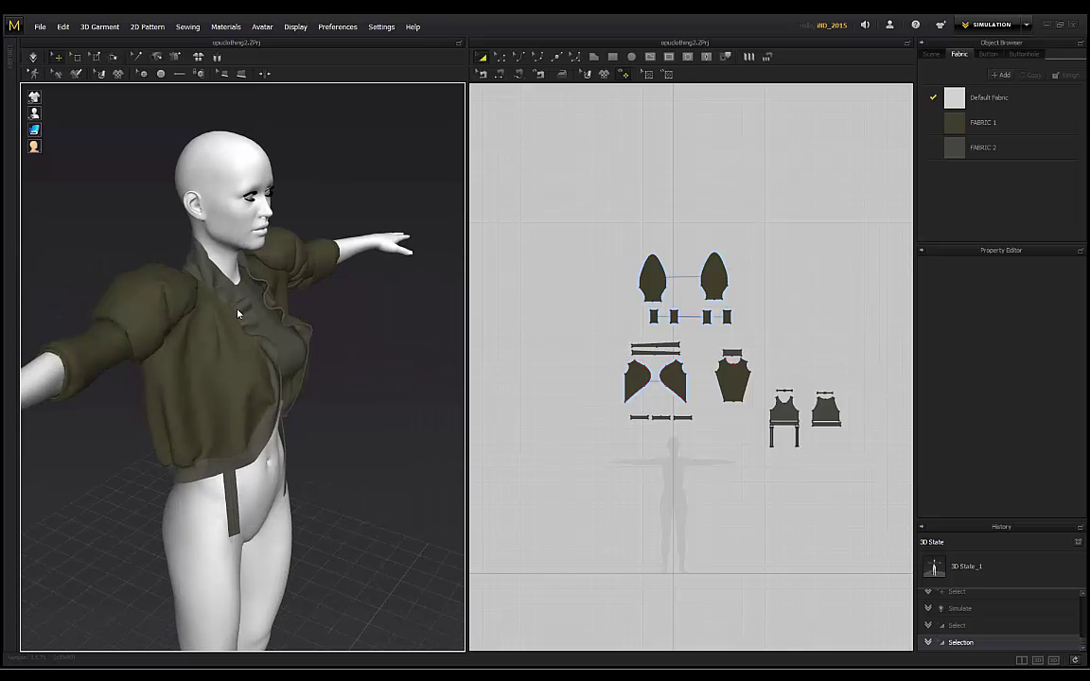
right_click_drag(261, 424, 129, 418)
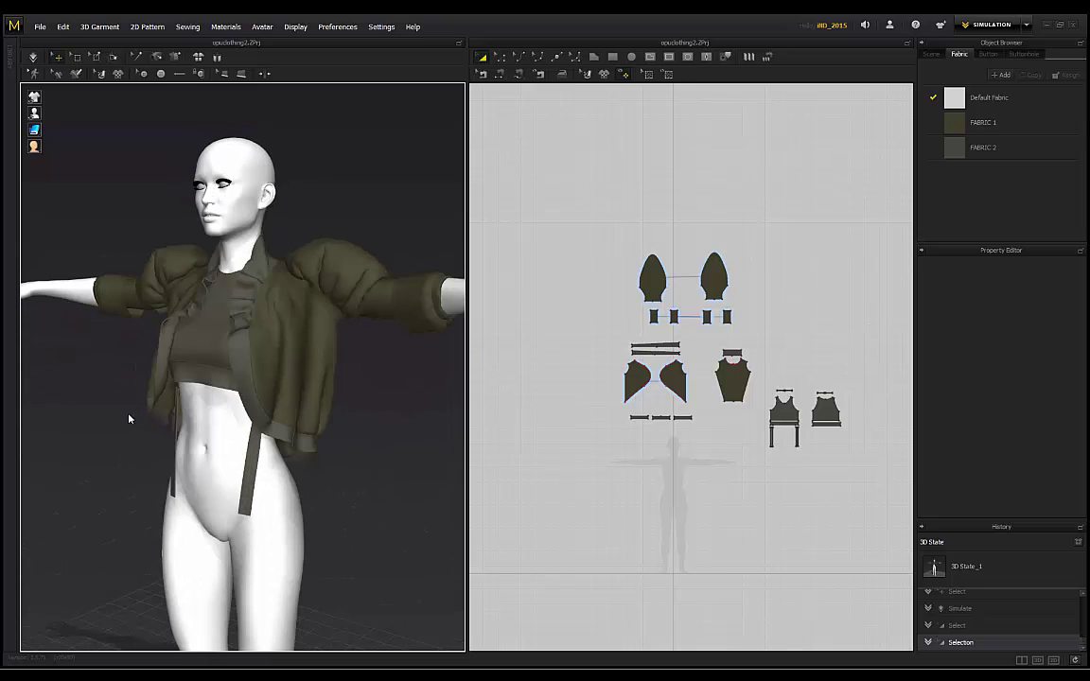
right_click_drag(369, 396, 416, 388)
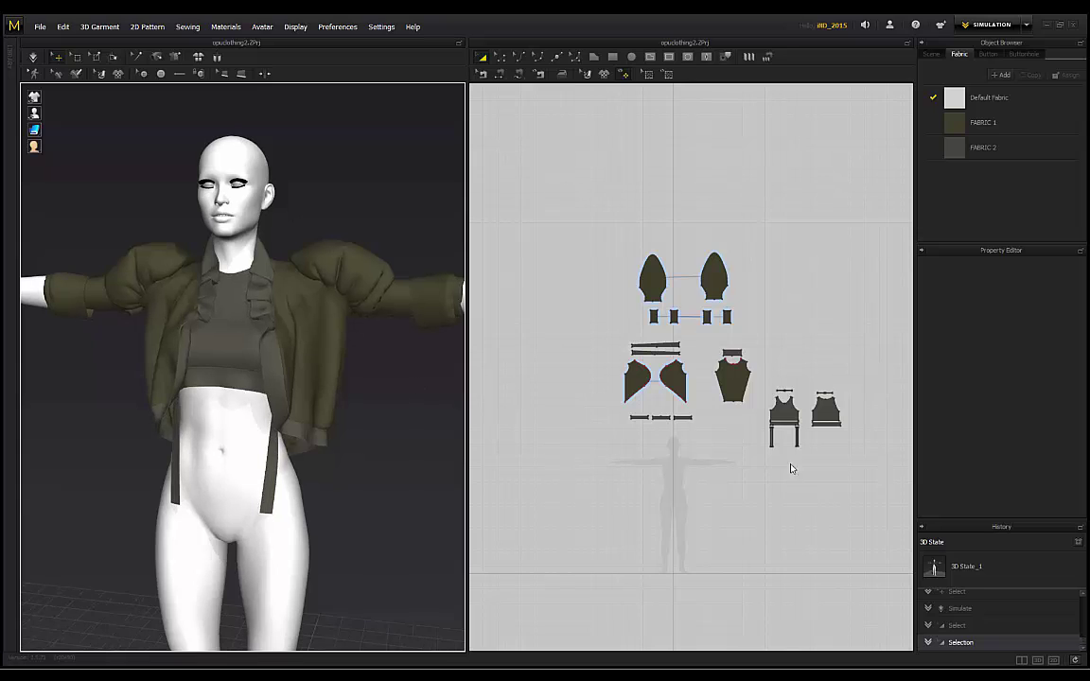
left_click_drag(864, 486, 554, 241)
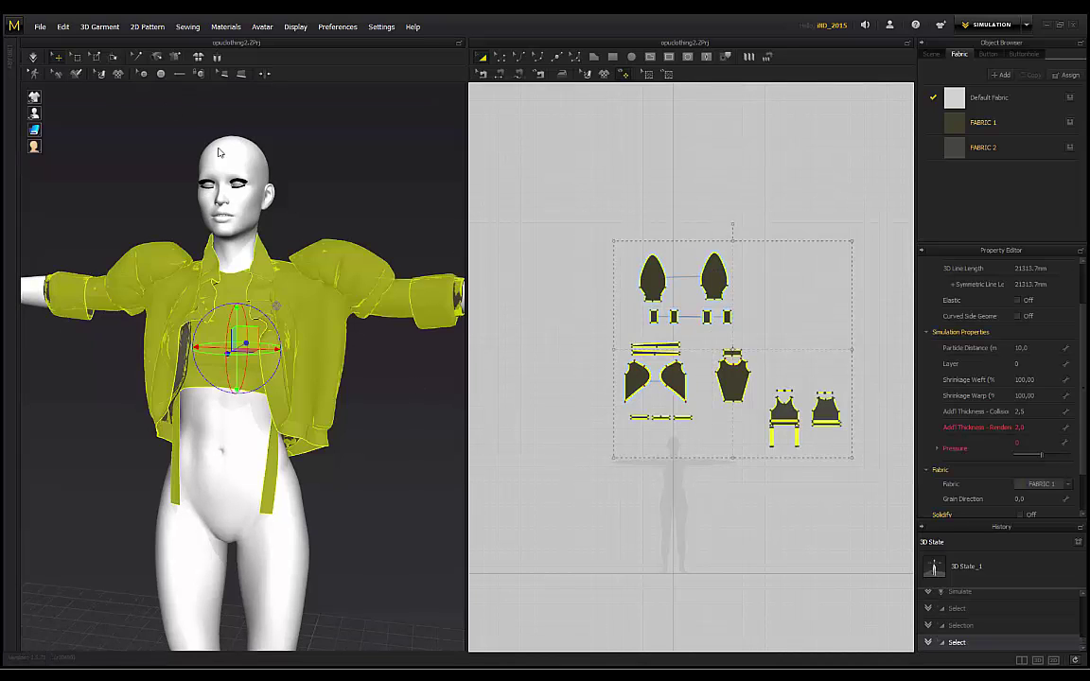
left_click(677, 207)
Step: Select the two front patterns and the back pattern of the jacket body, and return to the front view
scroll(753, 409, "up", 3)
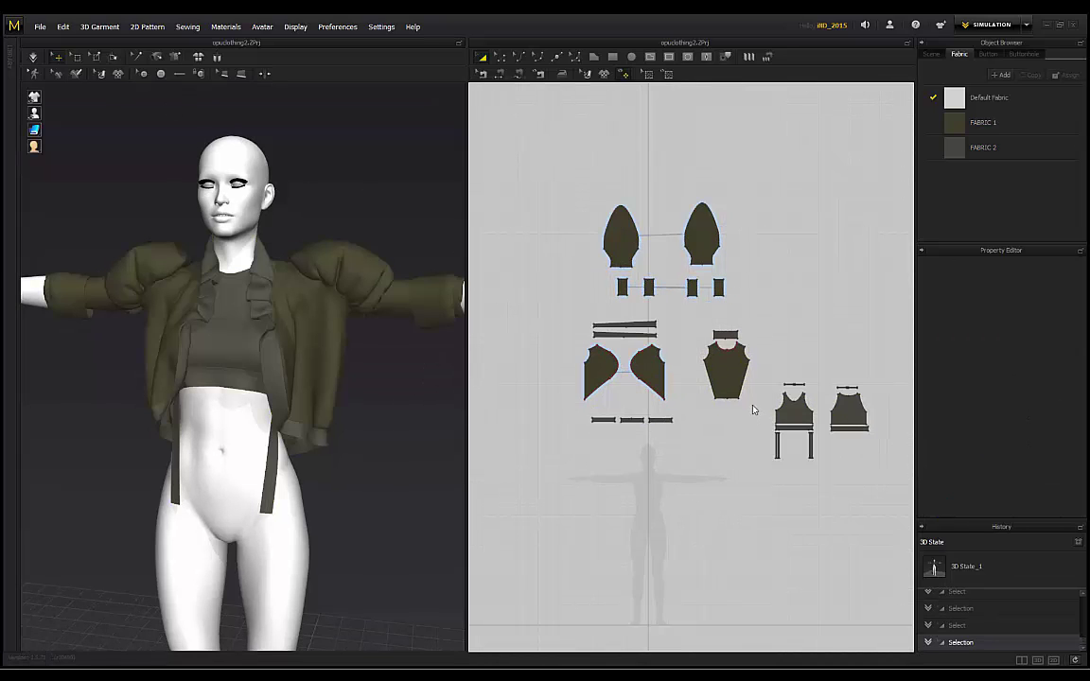
left_click_drag(756, 409, 552, 349)
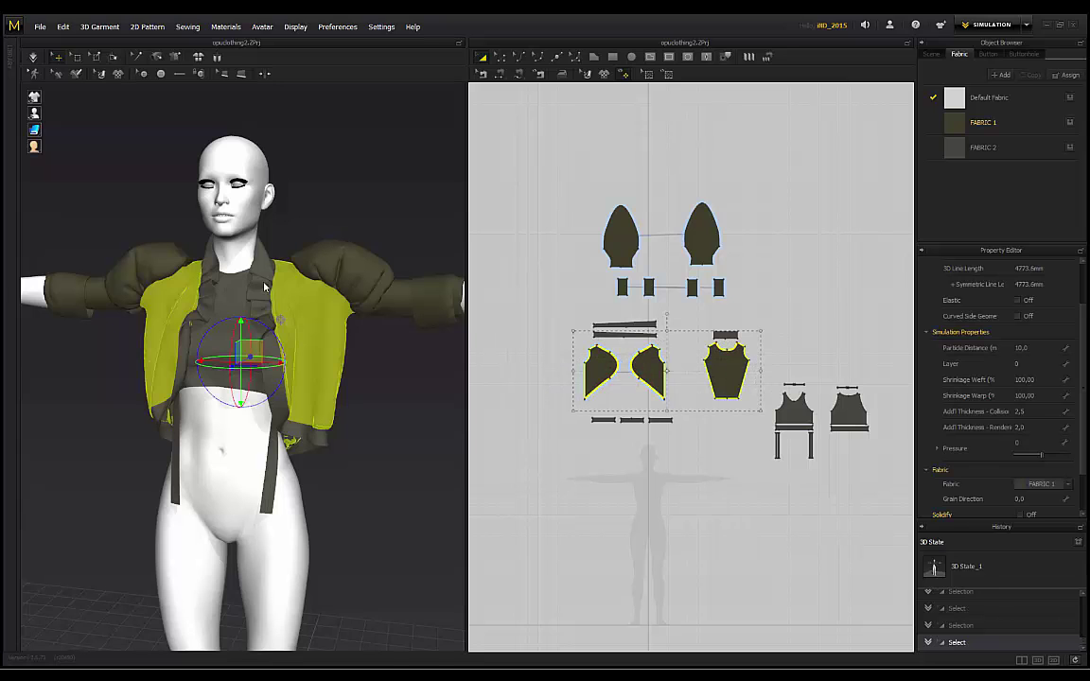
right_click_drag(296, 167, 324, 341)
key("2")
key("q")
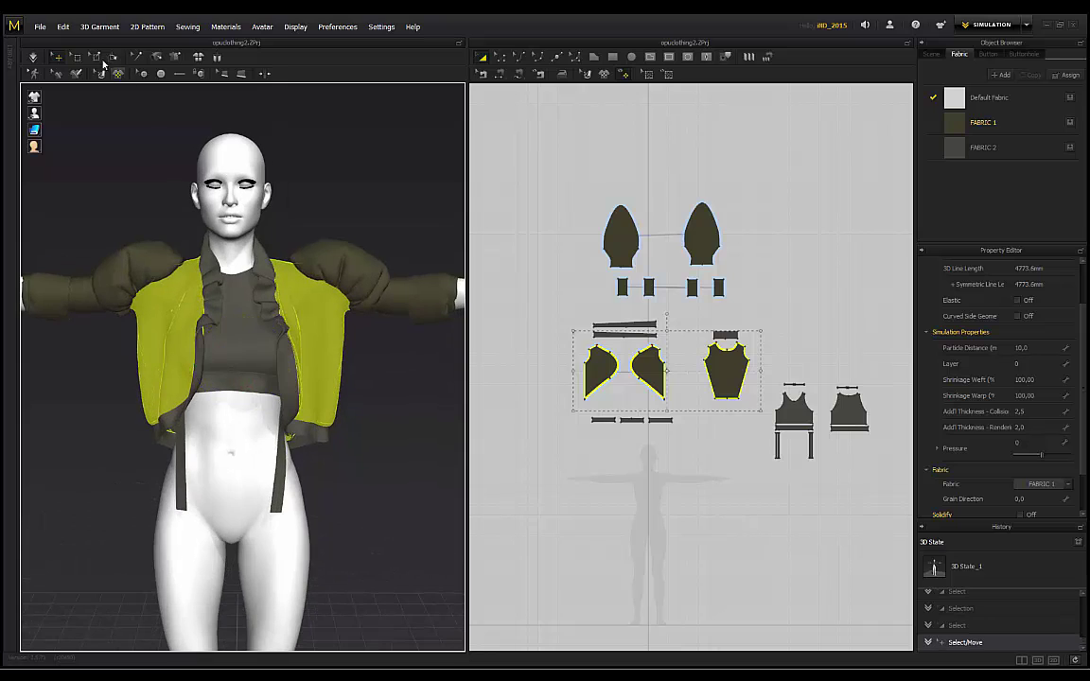
Step: Start an OBJ export of only the selected patterns, saved as quadg1 in the QUAD GARMENT folder
left_click(41, 28)
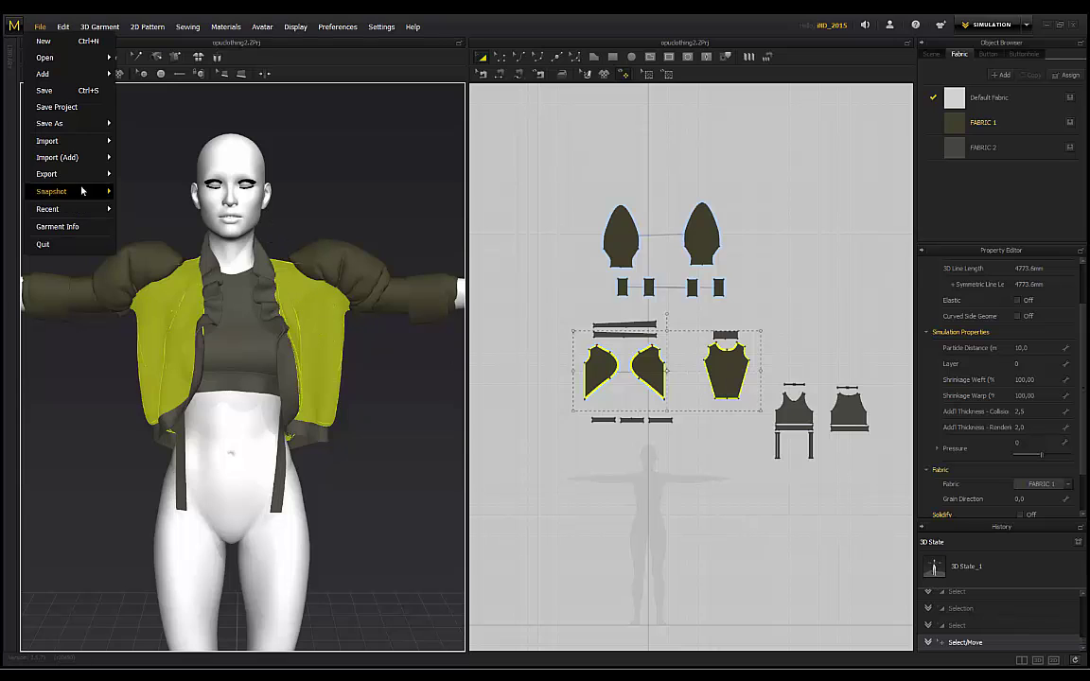
mouse_move(74, 174)
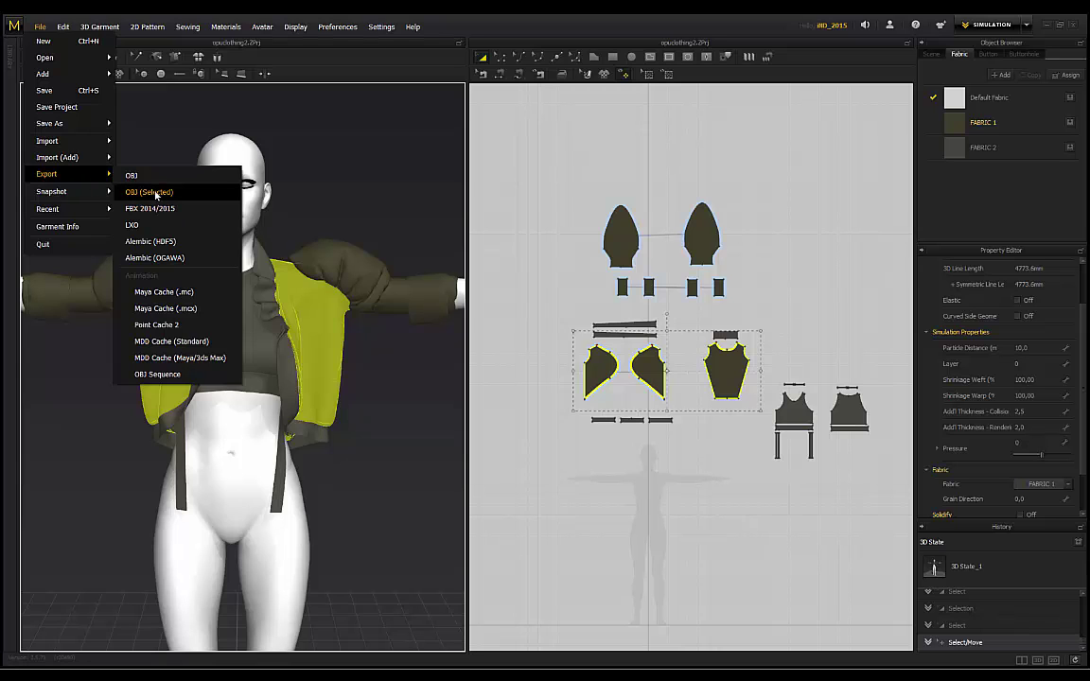
left_click(147, 193)
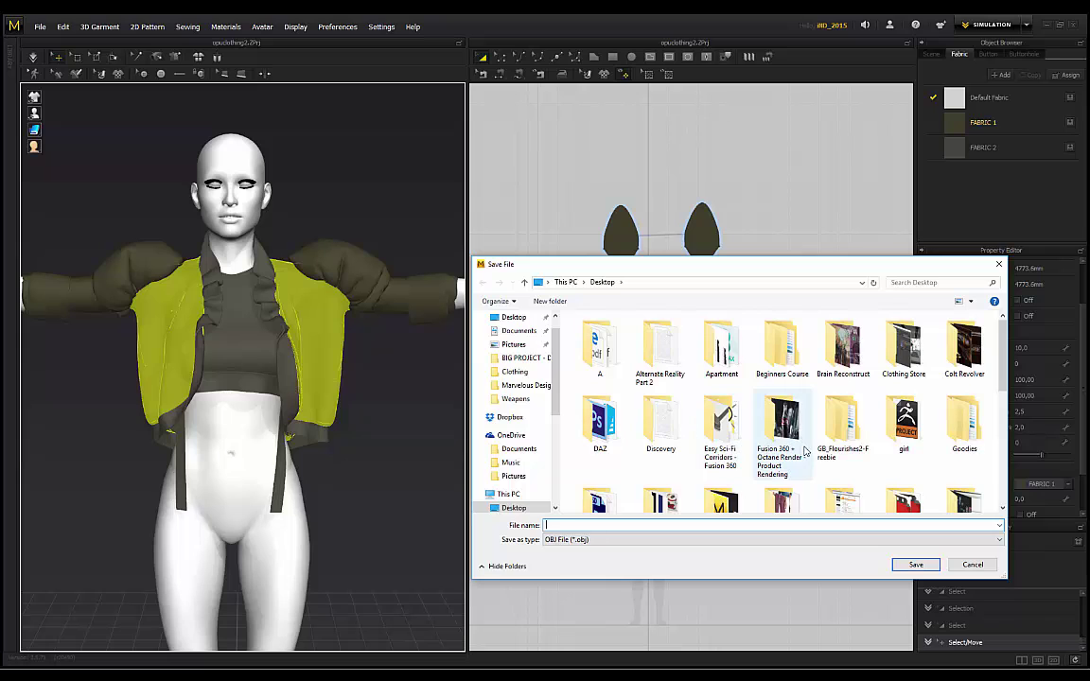
scroll(757, 440, "down", 1)
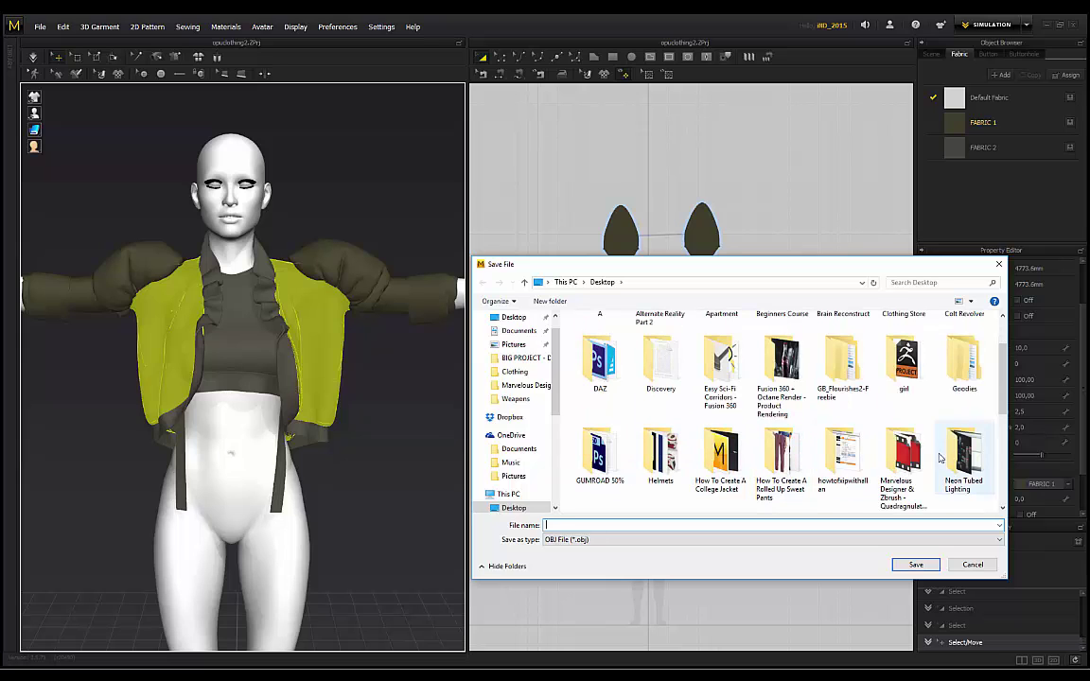
scroll(904, 383, "down", 1)
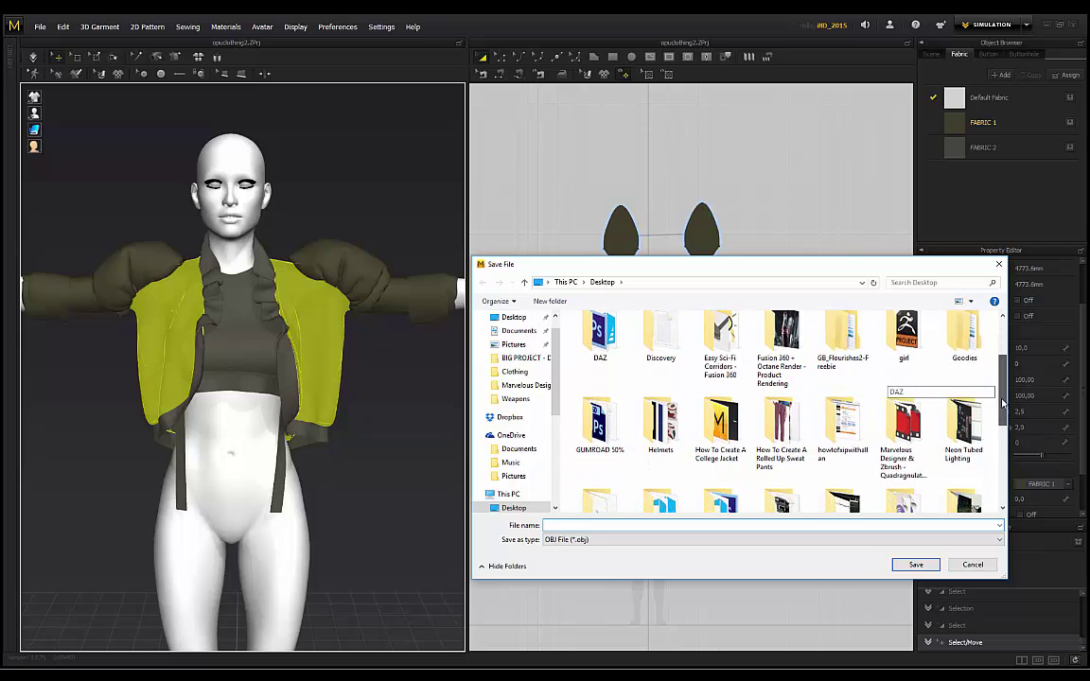
double_click(907, 428)
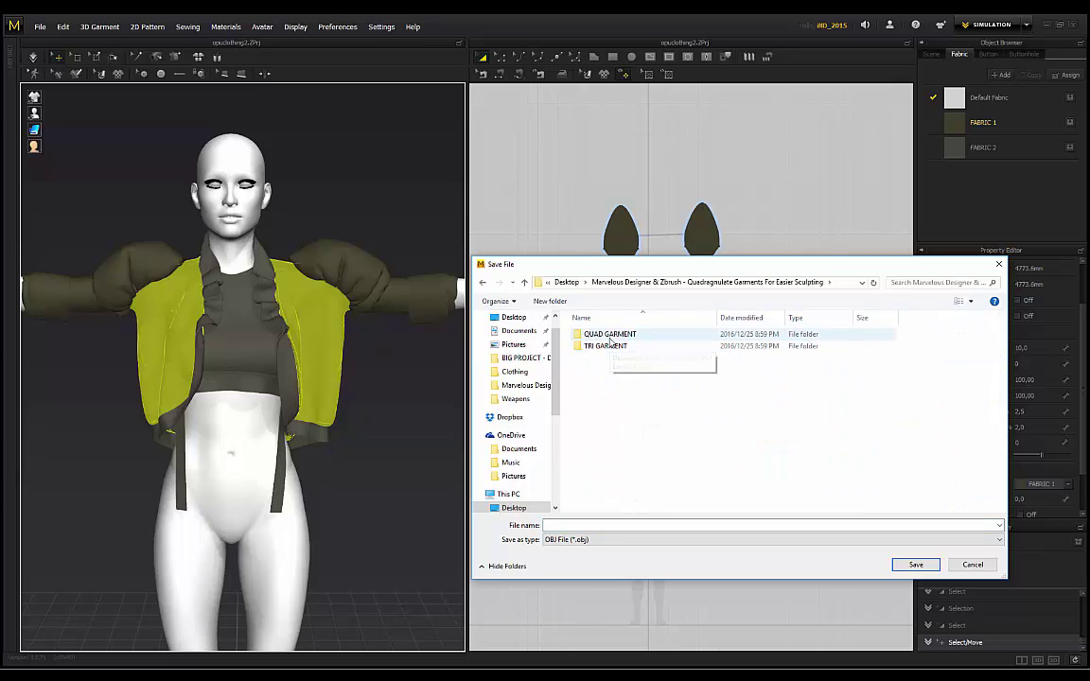
double_click(606, 331)
left_click(562, 527)
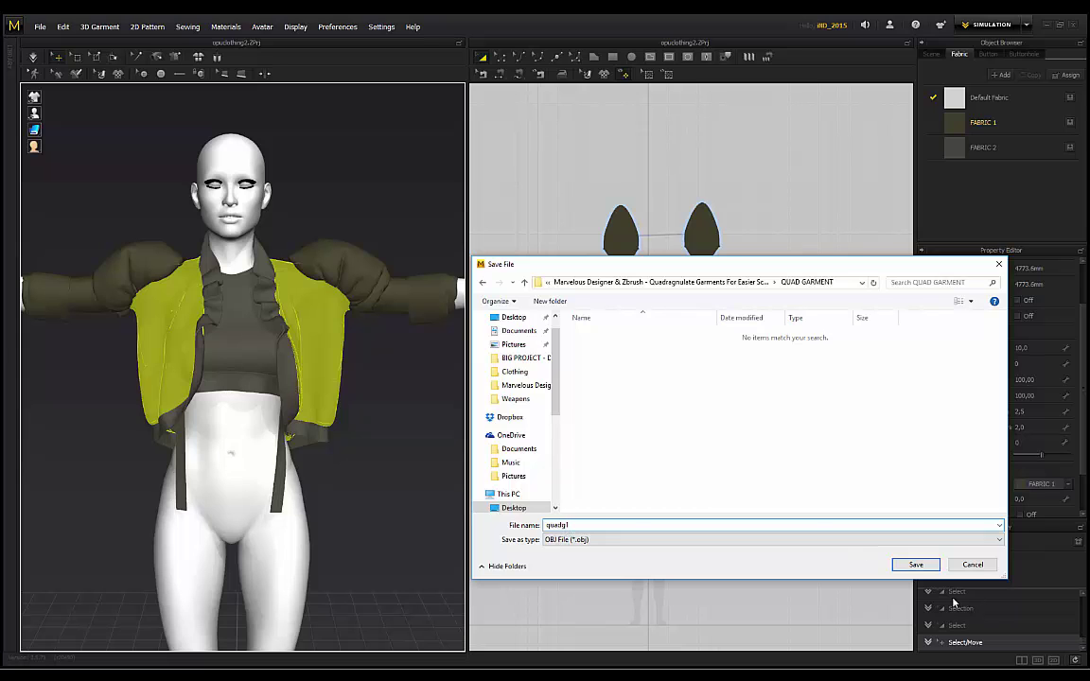
left_click(915, 564)
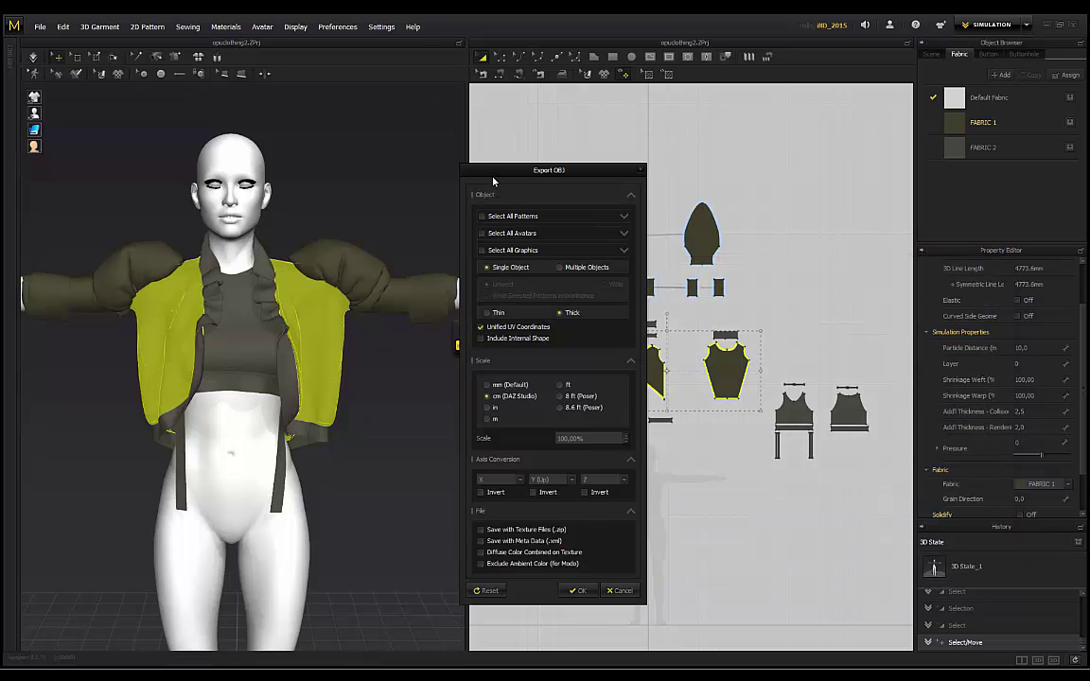
Step: Export the patterns as a single thick object with unified UV coordinates at cm (DAZ Studio) scale, and clear the selection
left_click_drag(493, 181, 445, 176)
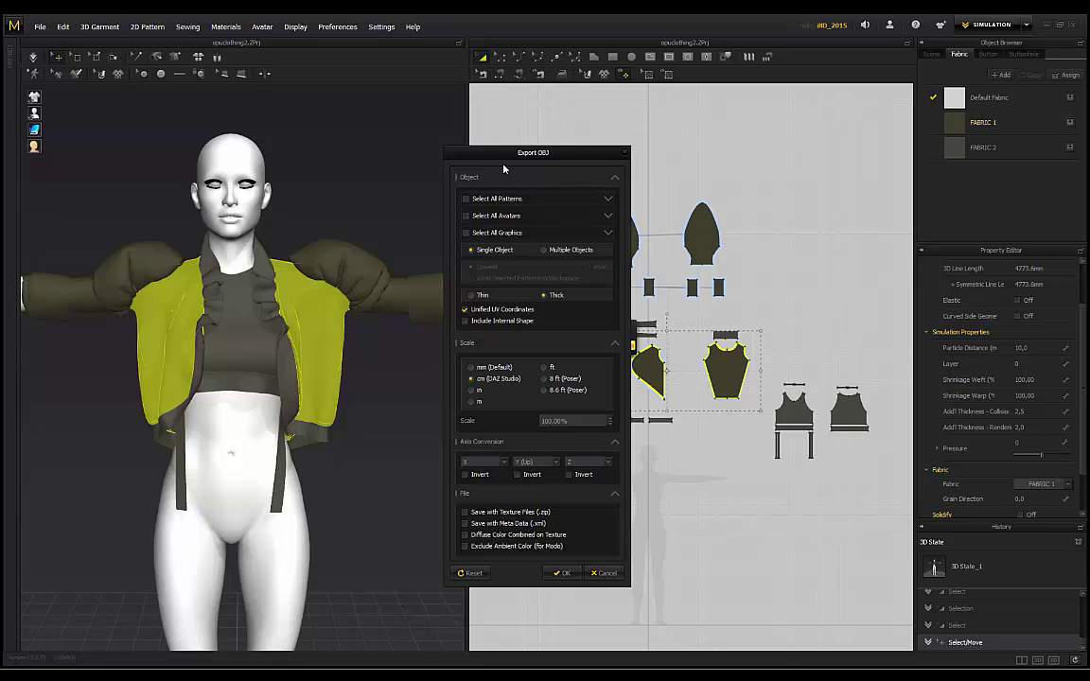
left_click_drag(503, 168, 487, 162)
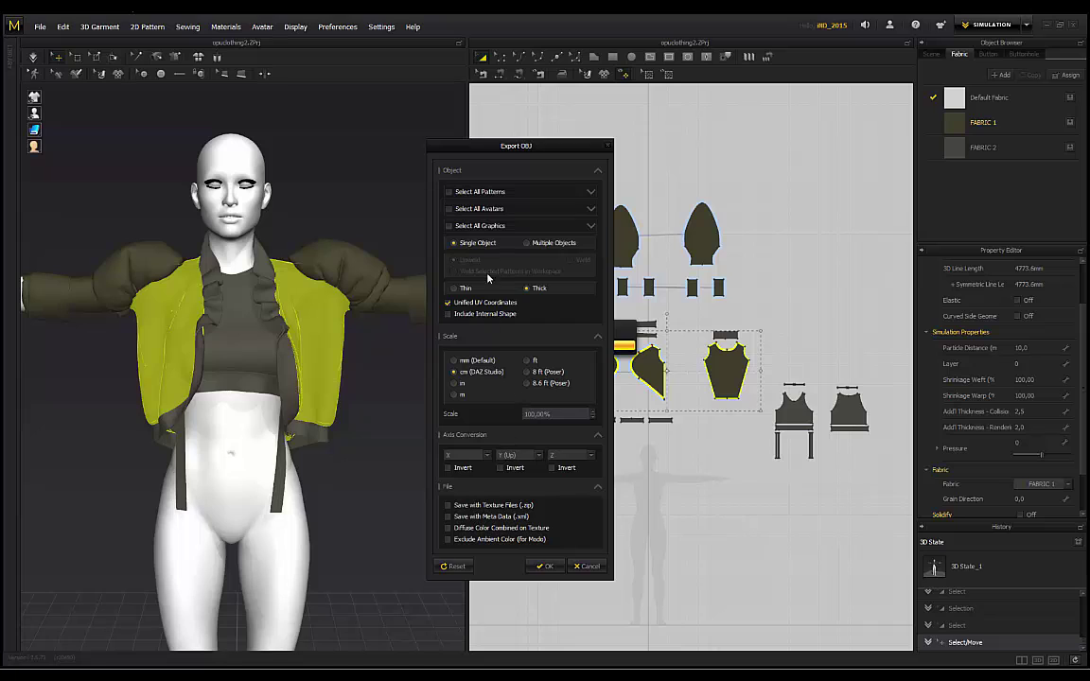
left_click(547, 566)
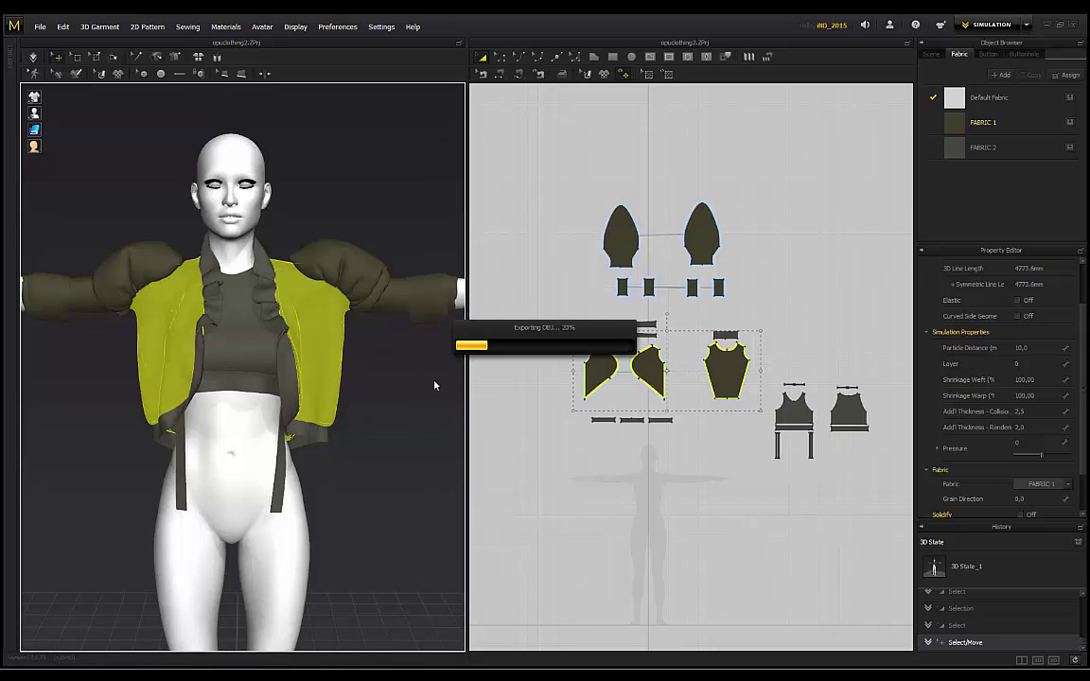
left_click(743, 314)
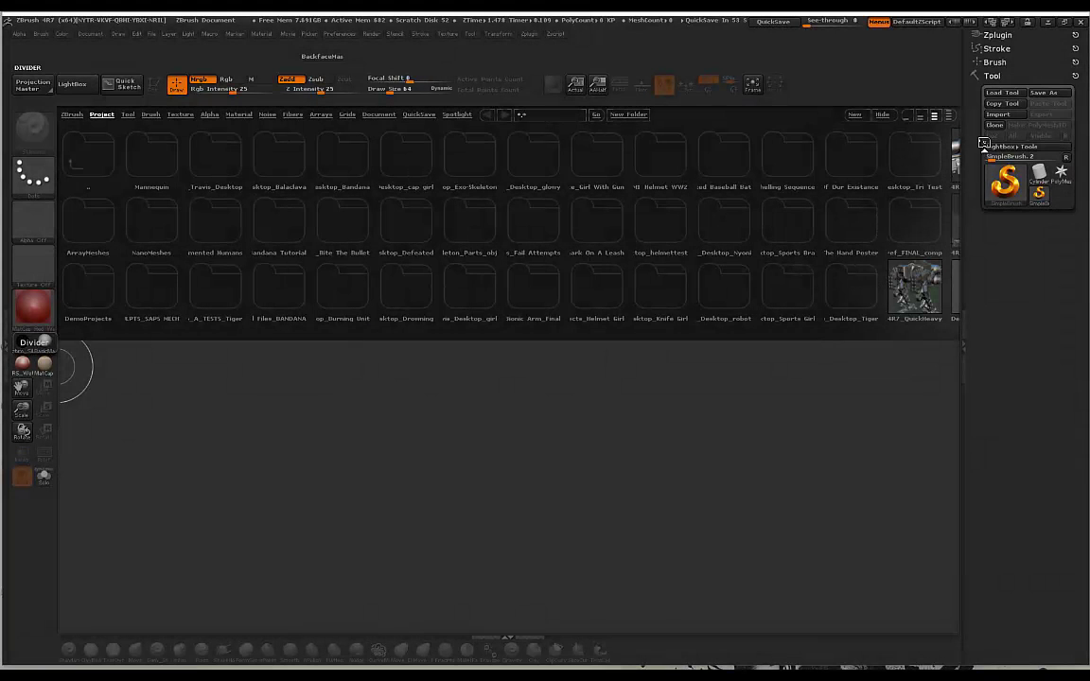
Step: In ZBrush, import quadg1.obj from the QUAD GARMENT folder and remove all of its unused vertices
left_click(999, 113)
scroll(44, 119, "down", 2)
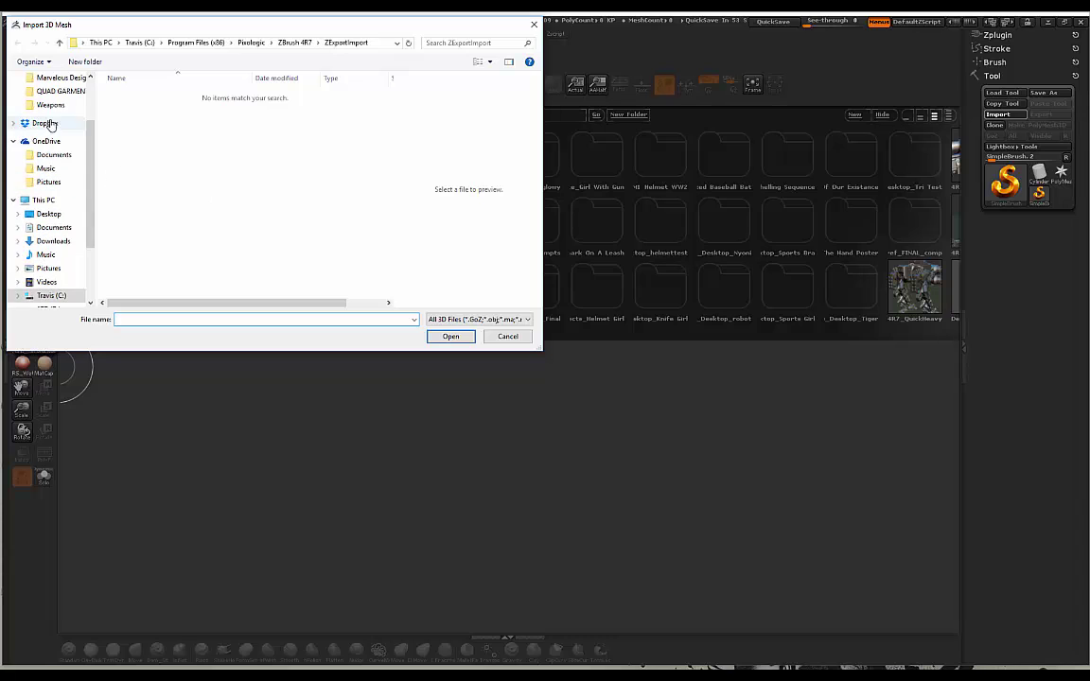
left_click(48, 214)
left_click_drag(393, 137, 396, 213)
double_click(340, 123)
double_click(142, 95)
left_click(140, 96)
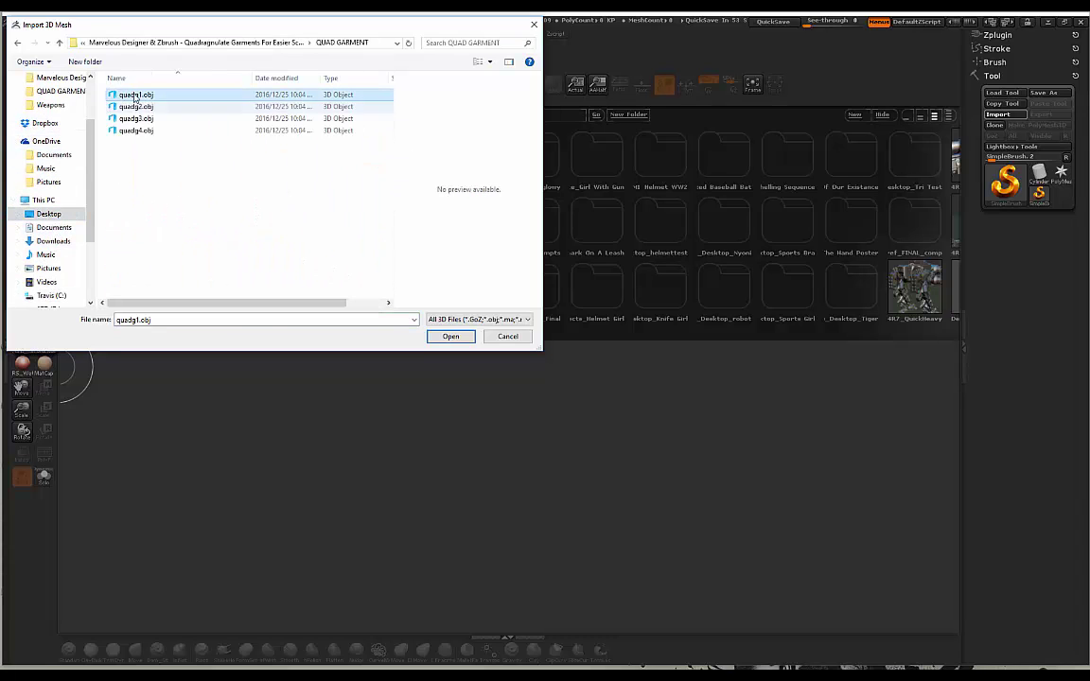
left_click(453, 338)
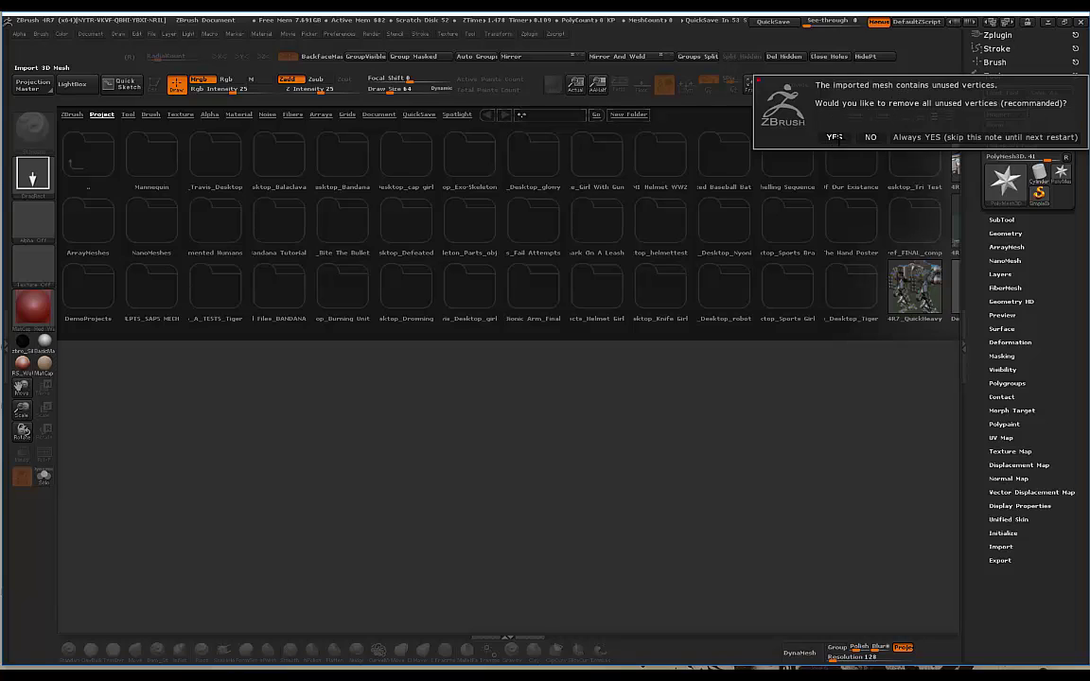
left_click(835, 137)
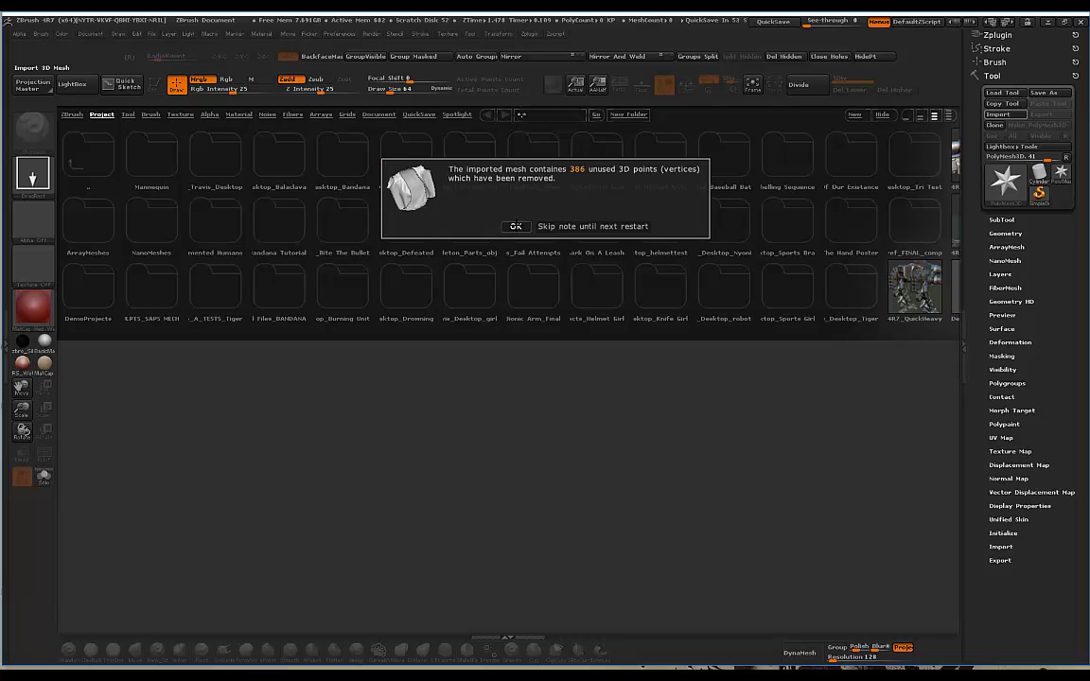
left_click(515, 226)
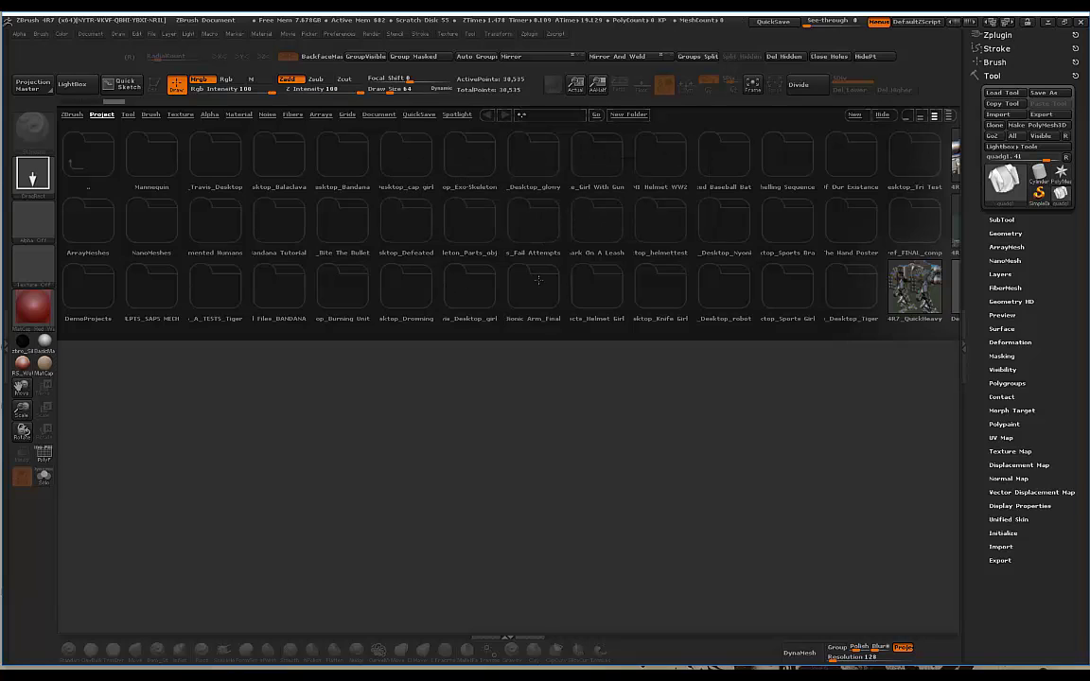
Step: Import quadg2.obj from the QUAD GARMENT folder into a PolyMesh3D tool
left_click(1062, 173)
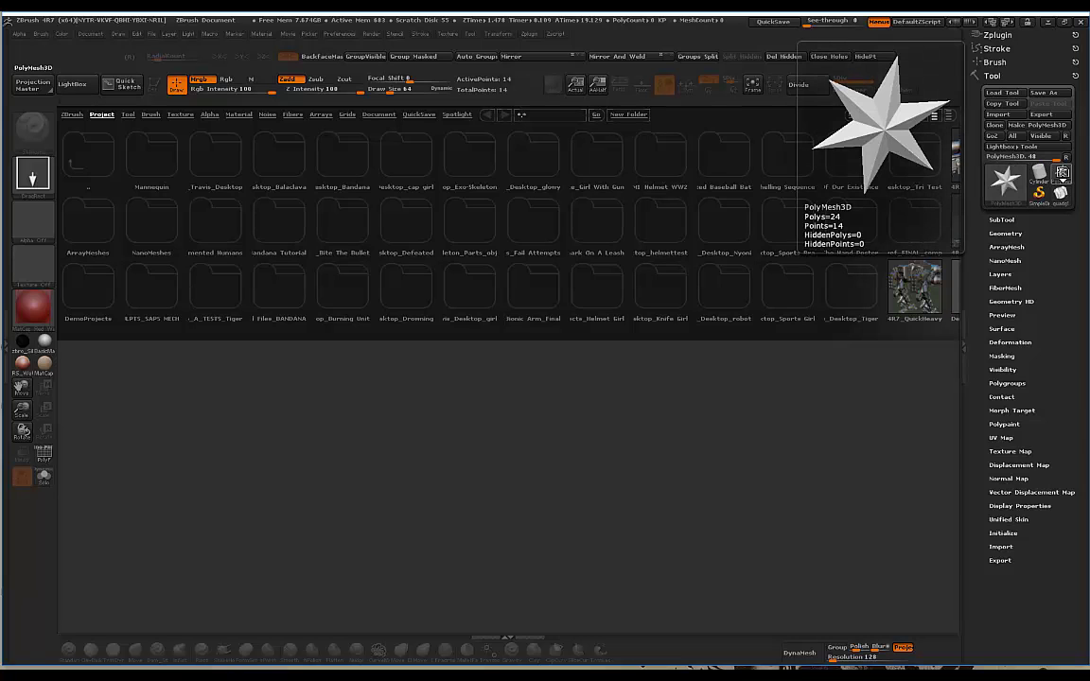
left_click(1062, 176)
left_click(925, 434)
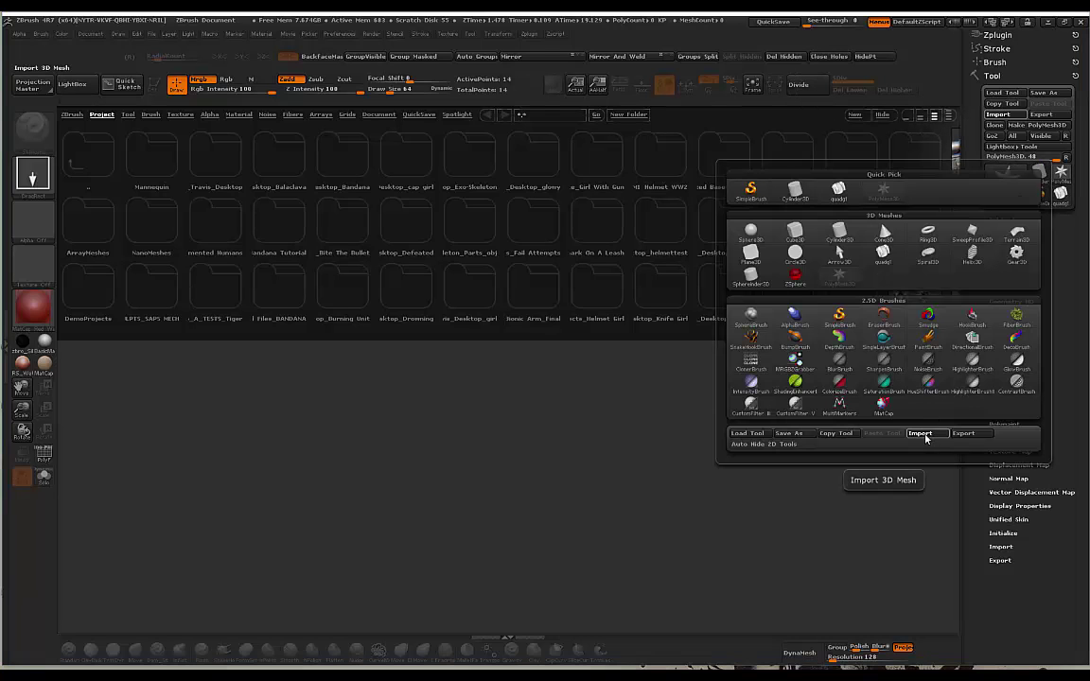
left_click(135, 107)
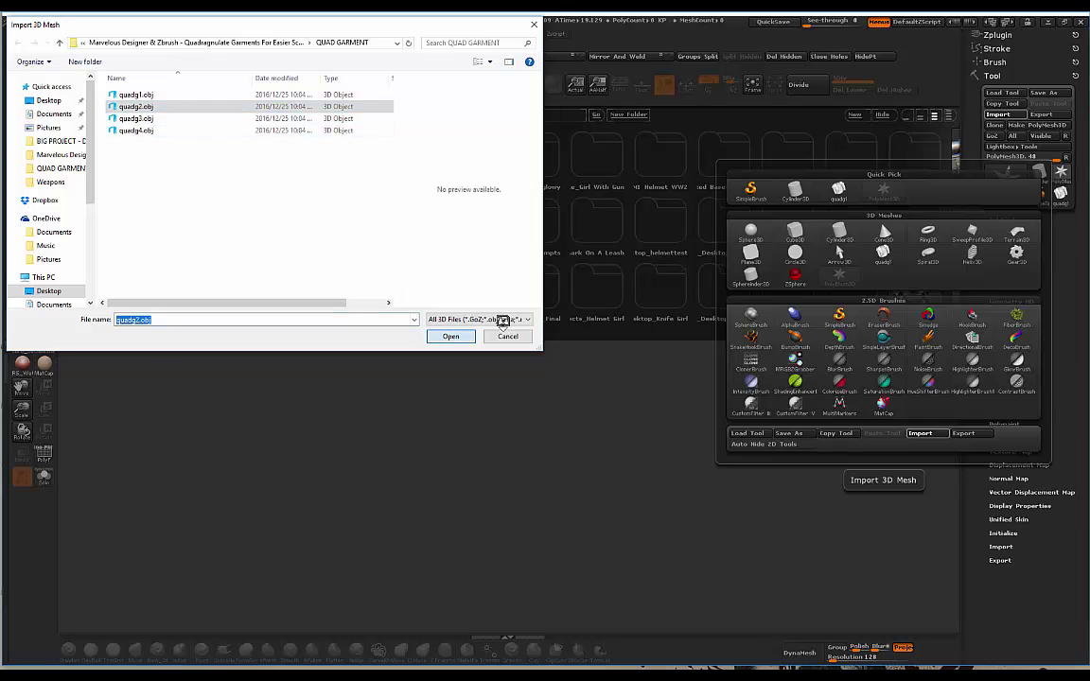
left_click(450, 336)
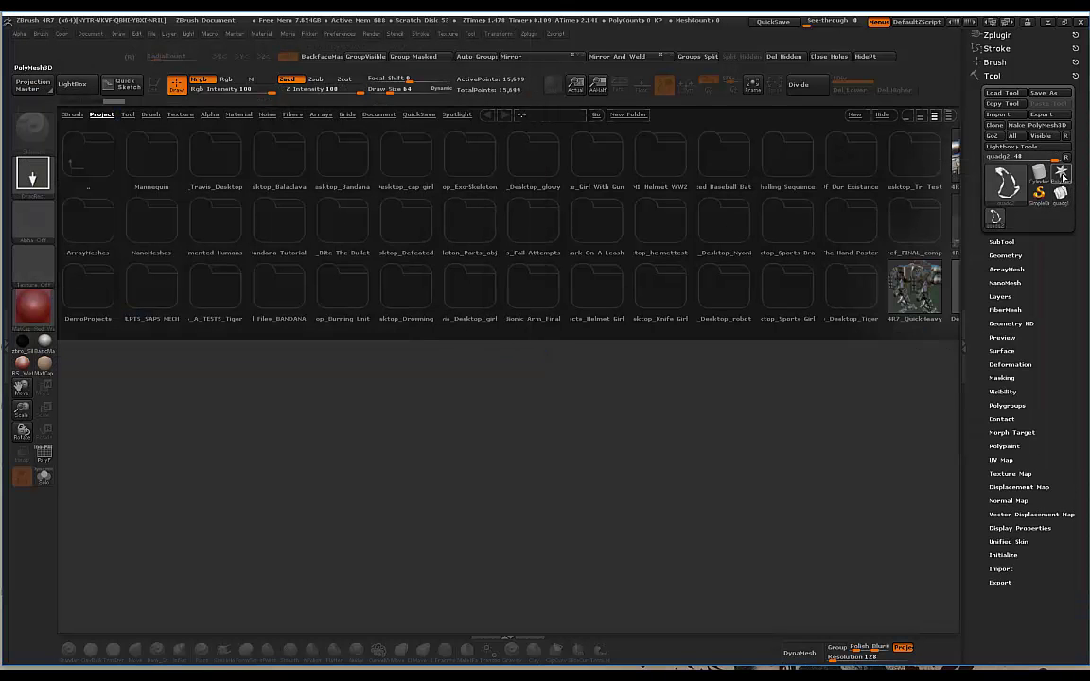
Step: Import quadg3.obj from the same folder into a fresh PolyMesh3D tool
left_click(1061, 171)
left_click(1065, 173)
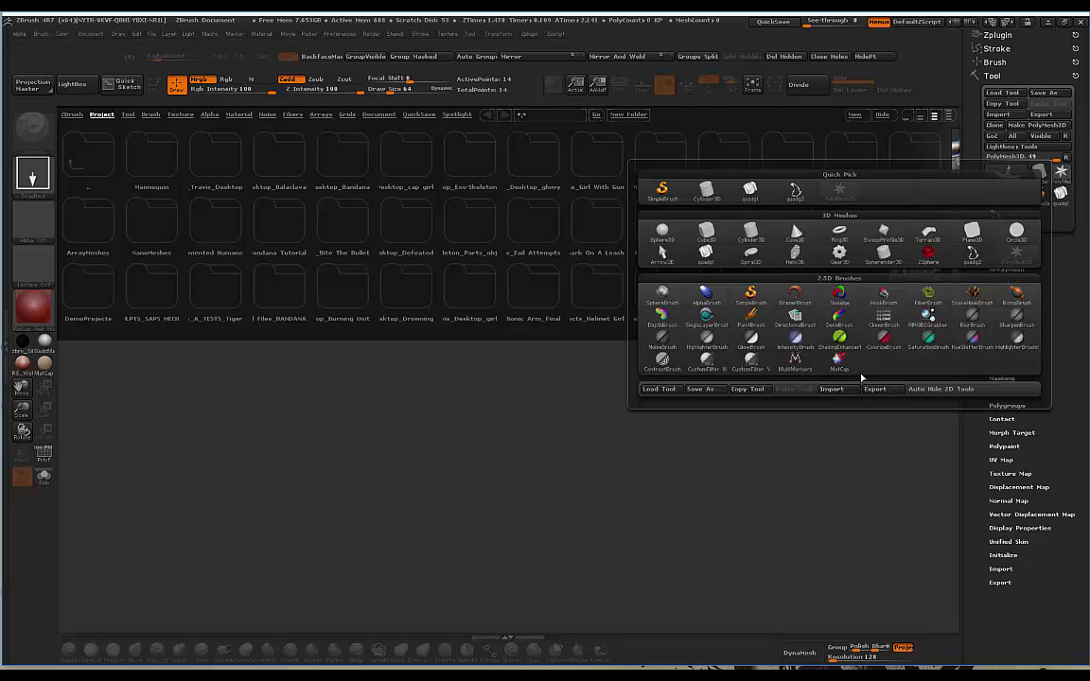
left_click(833, 389)
left_click(132, 106)
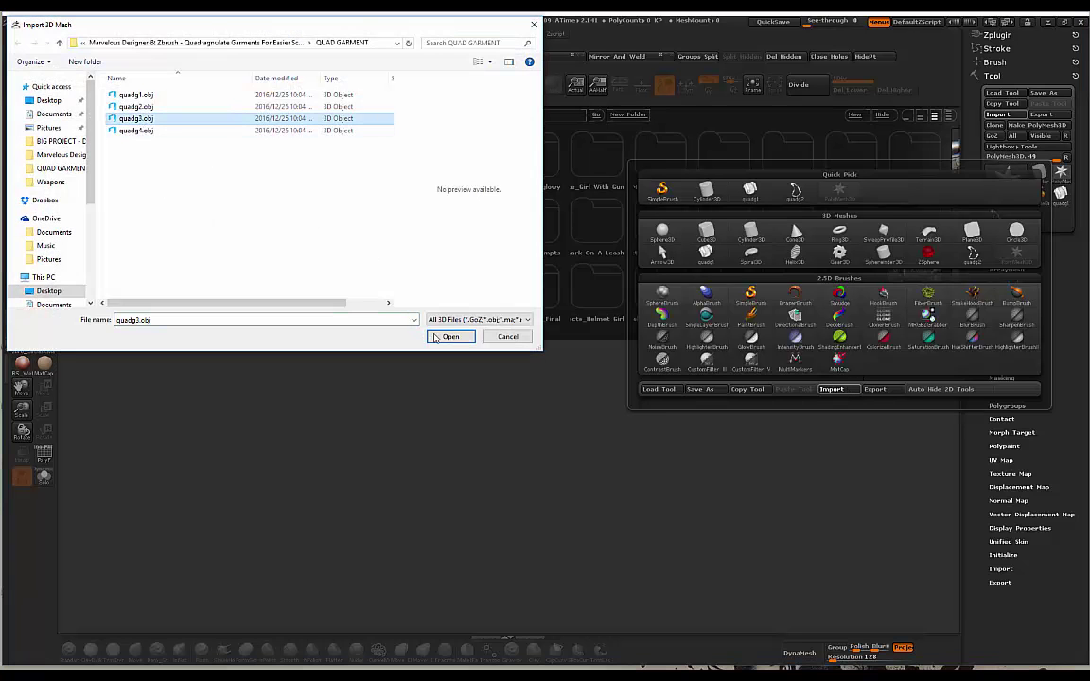
double_click(132, 106)
Step: Import quadg4.obj into another PolyMesh3D tool and make quadg1 the active tool
left_click(1062, 173)
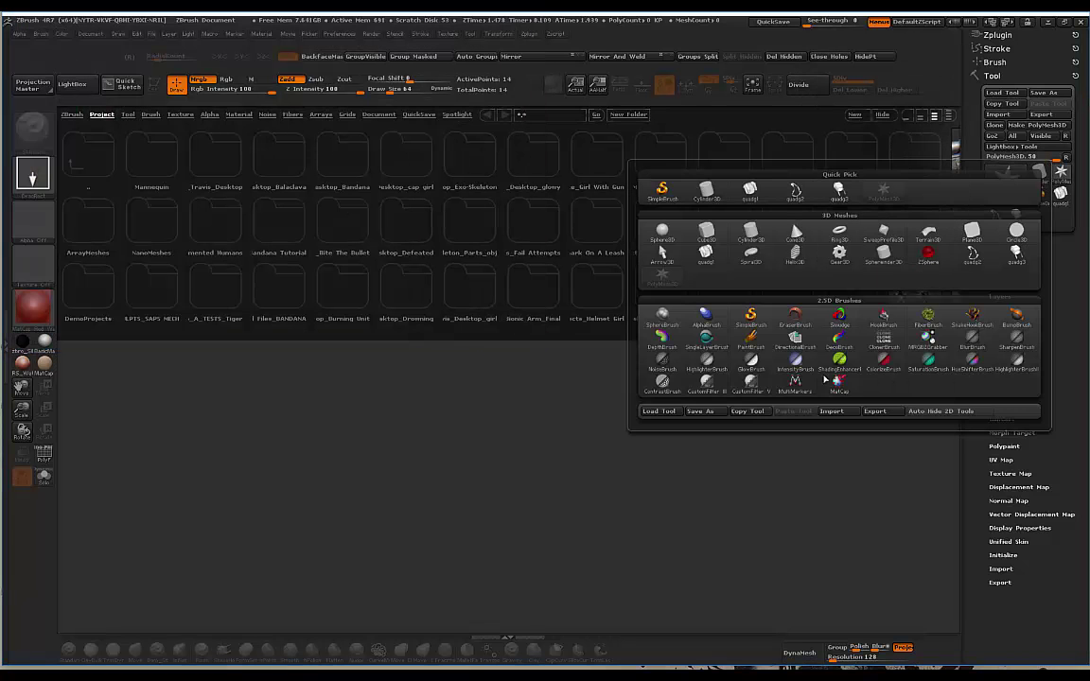
left_click(832, 411)
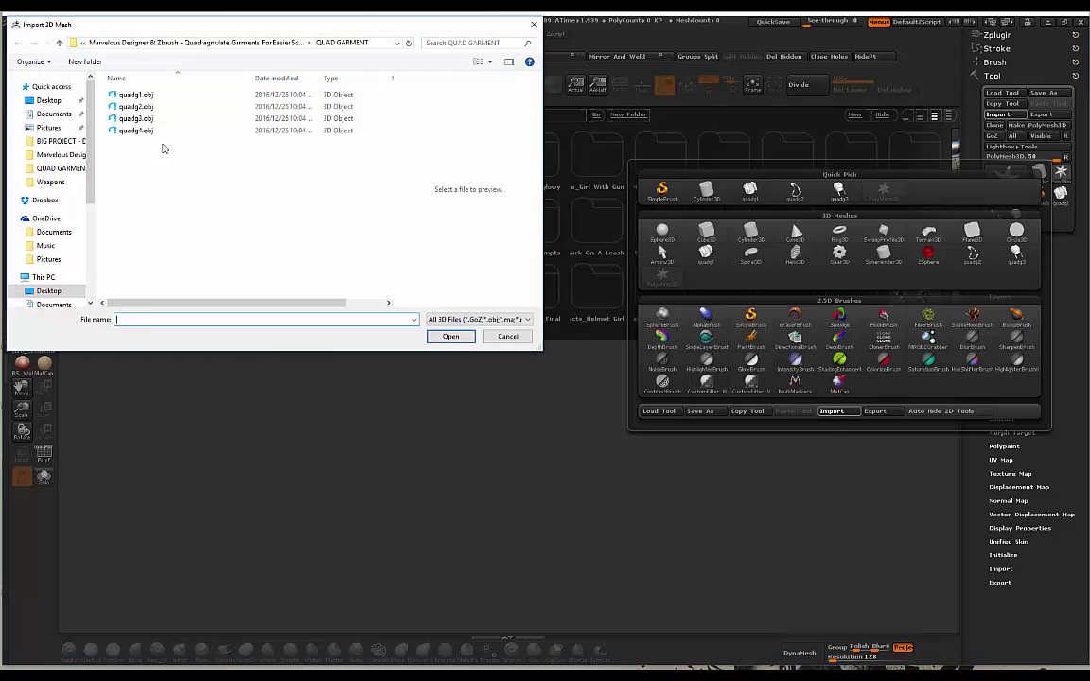
left_click(457, 338)
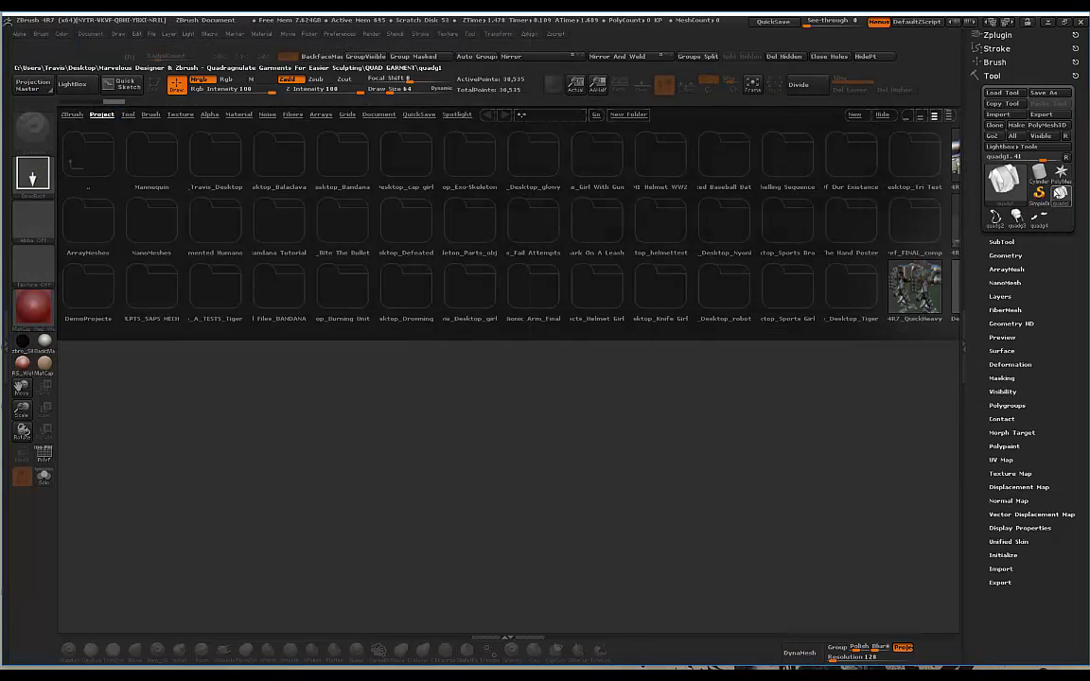
Step: Append quadg2, quadg3 and quadg4 as subtools of quadg1
left_click(1003, 242)
left_click(1039, 504)
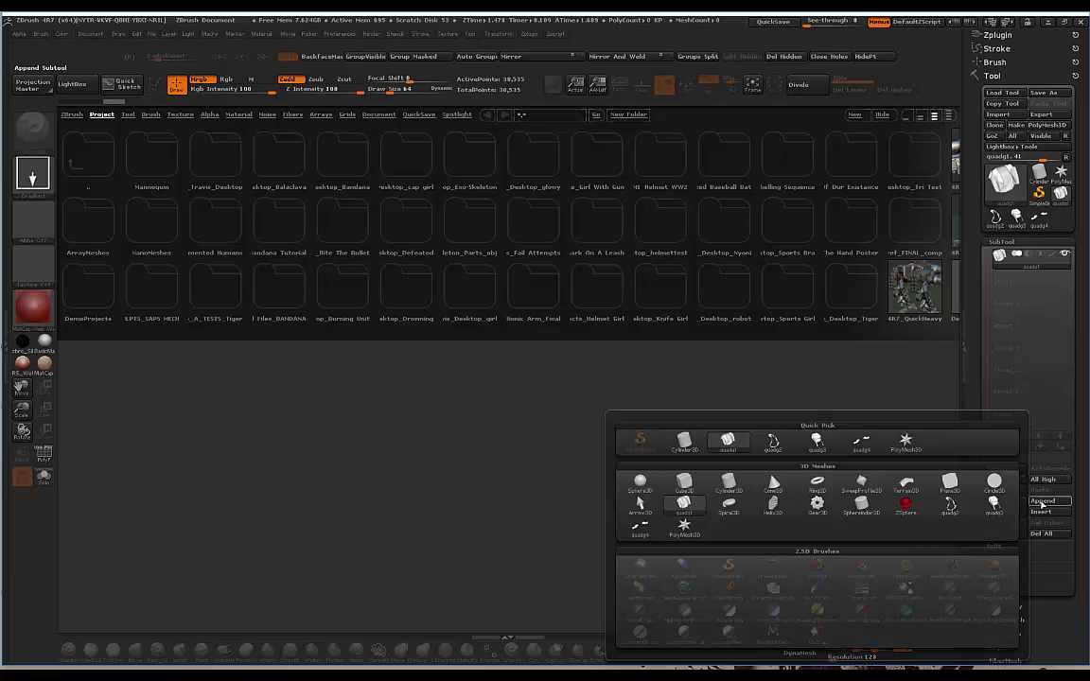
left_click(950, 504)
left_click(1041, 501)
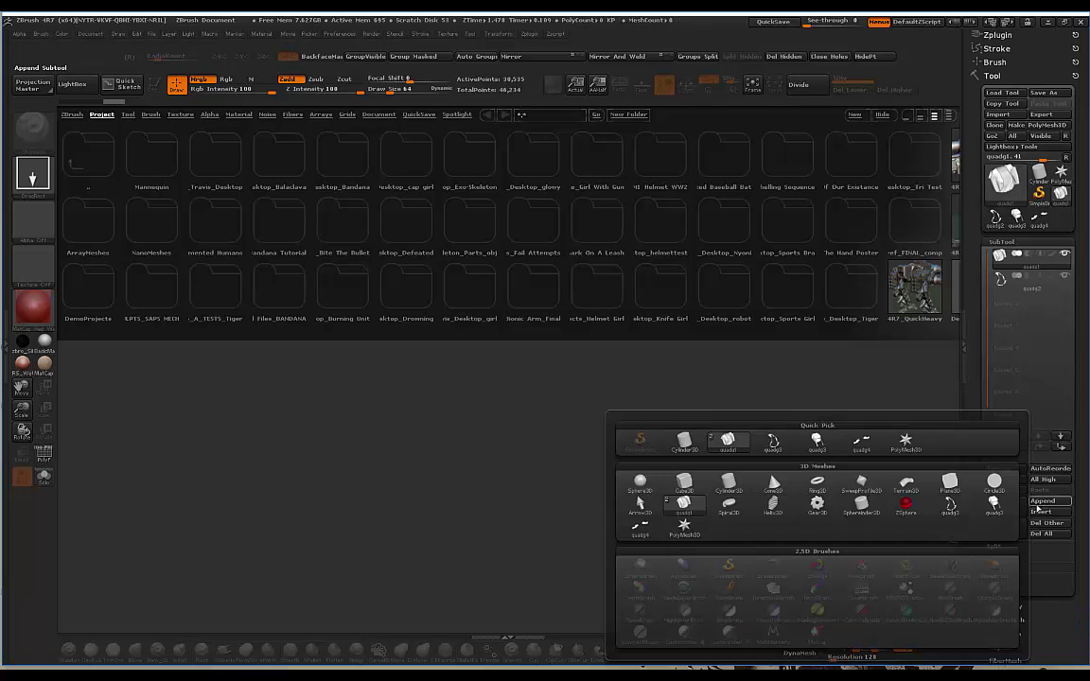
left_click(994, 505)
left_click(1041, 501)
left_click(642, 527)
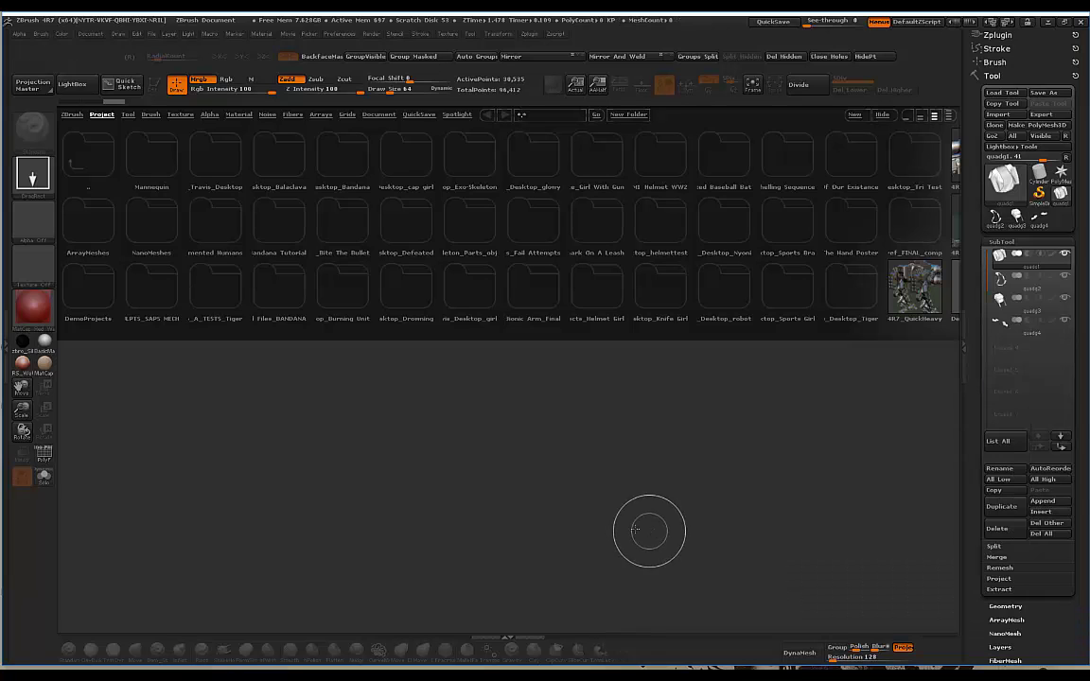
Step: Place the garment on the canvas in Edit mode, close LightBox and apply the BasicMaterial
left_click_drag(486, 436, 496, 585)
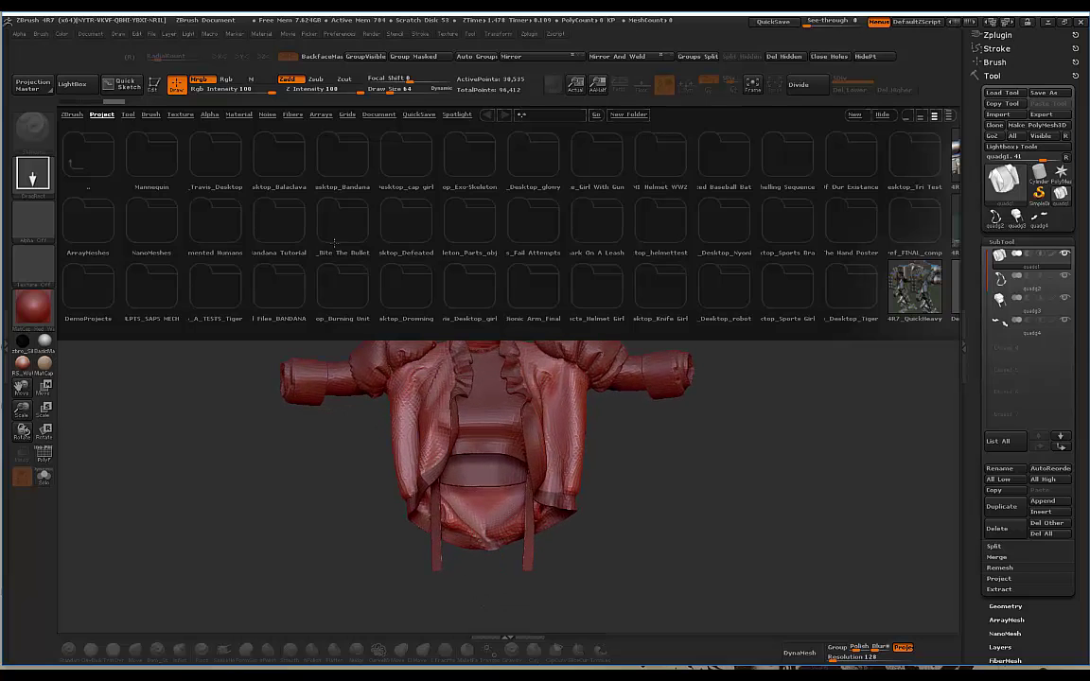
left_click(152, 87)
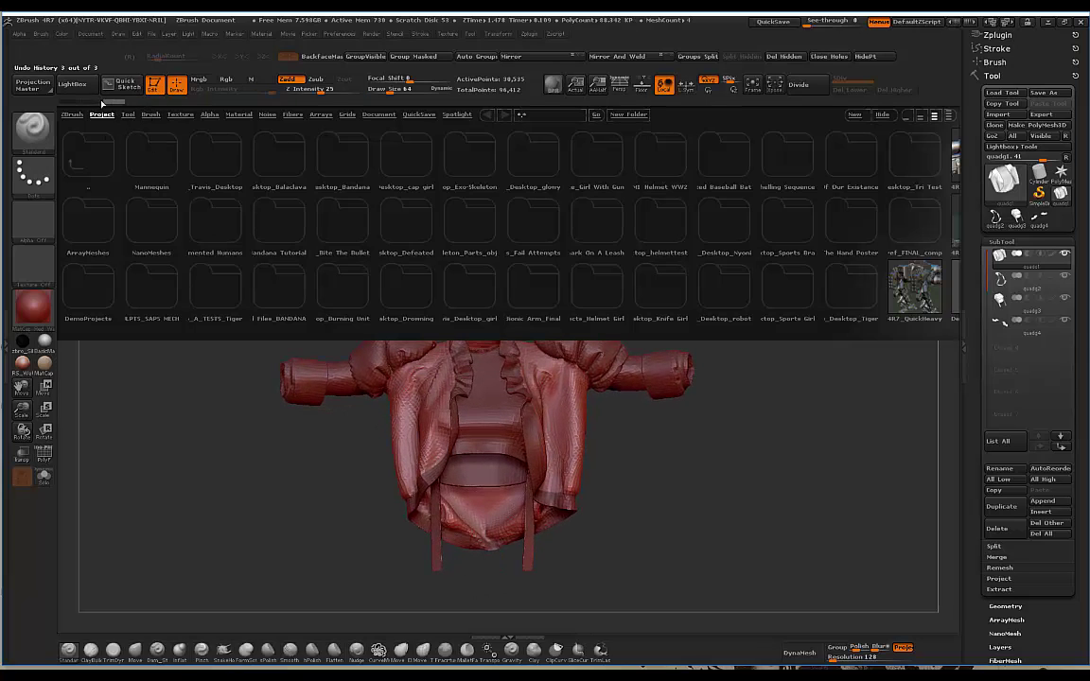
left_click(72, 83)
left_click(53, 340)
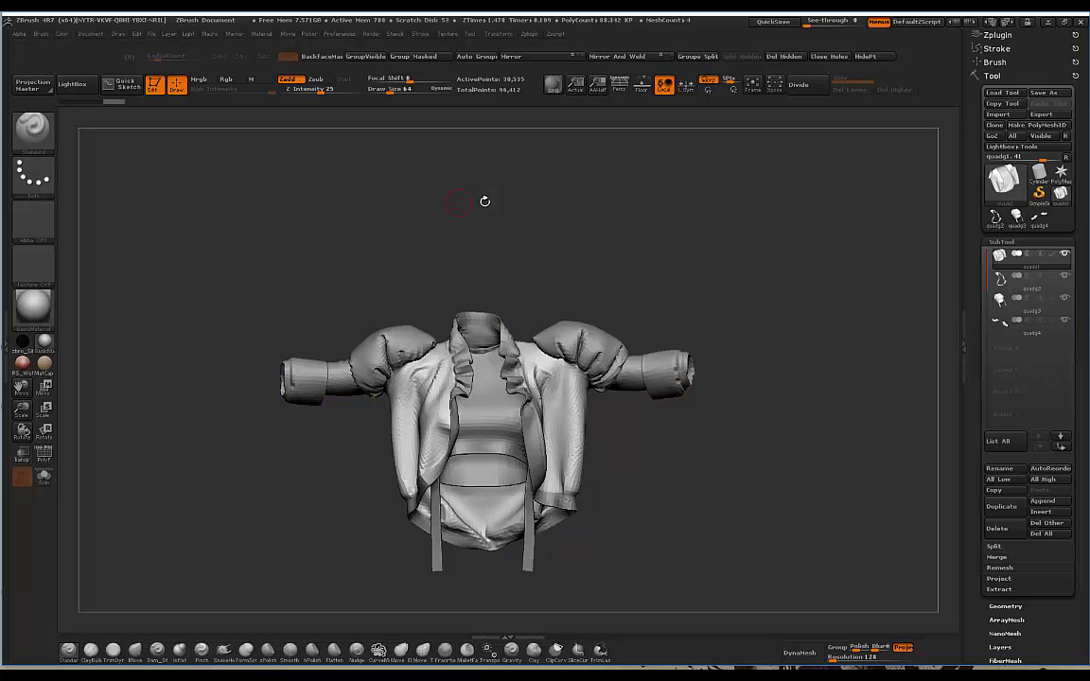
Step: Show the polyframe to examine the quad topology of the body, sleeve and trim subtools, return to quadg1 and hide the polyframe
left_click_drag(668, 281, 715, 284, "alt")
left_click(46, 455)
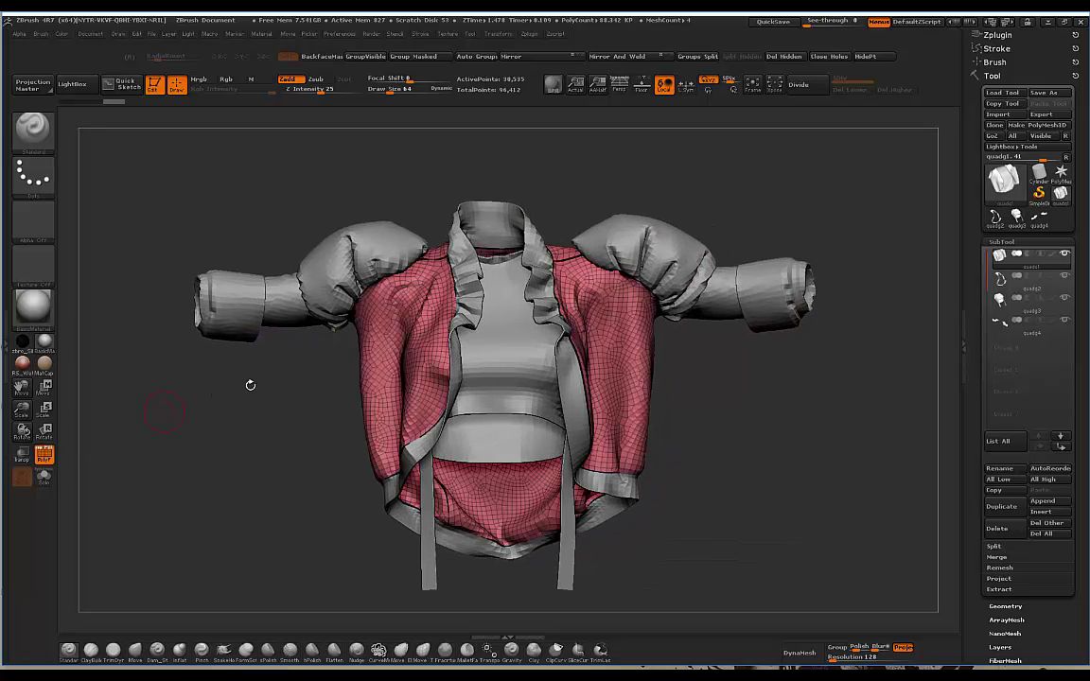
mouse_move(228, 414)
left_mouse_down()
mouse_move(663, 367)
mouse_move(606, 352)
mouse_move(746, 379)
mouse_move(492, 364)
left_mouse_up()
left_click_drag(245, 381, 322, 227)
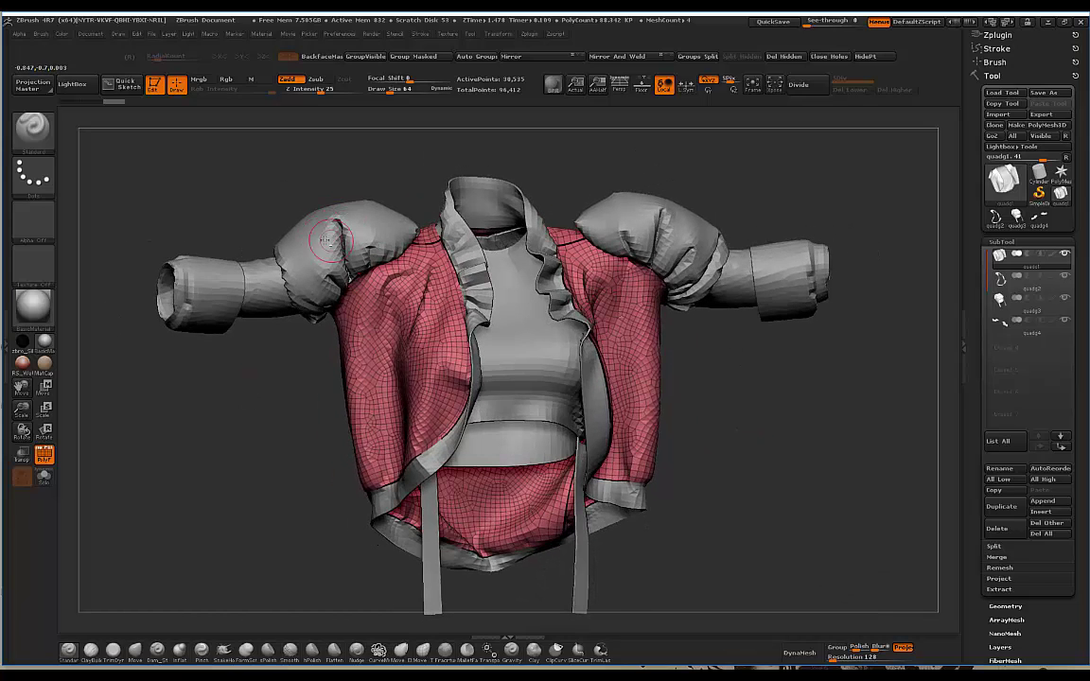
left_click(319, 238, "alt")
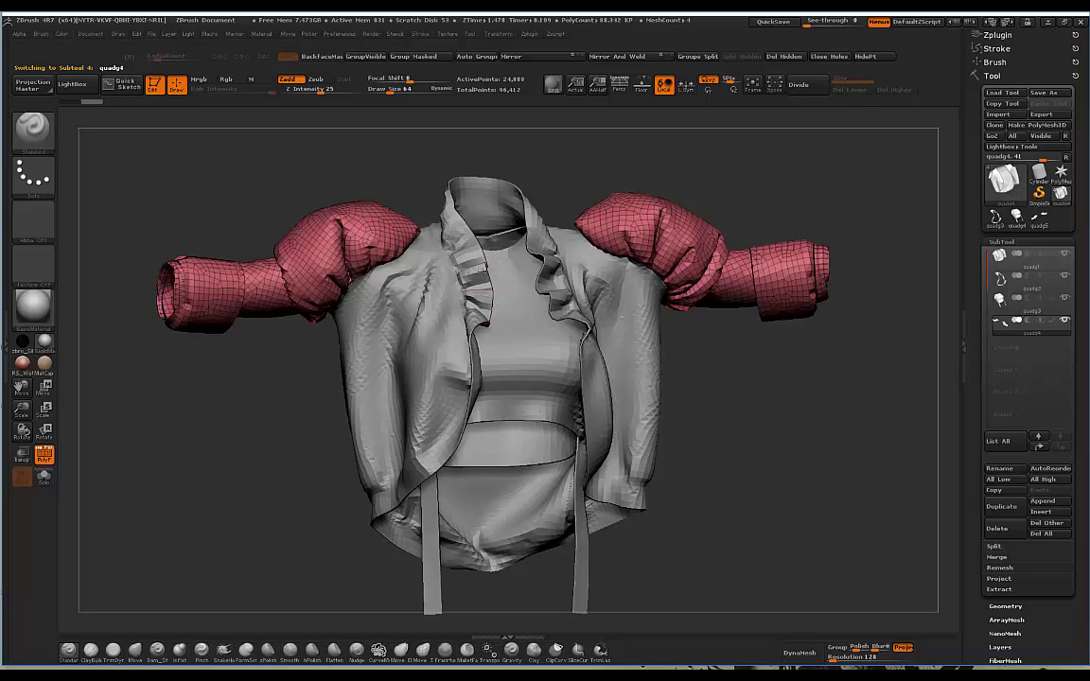
left_click(402, 303, "alt")
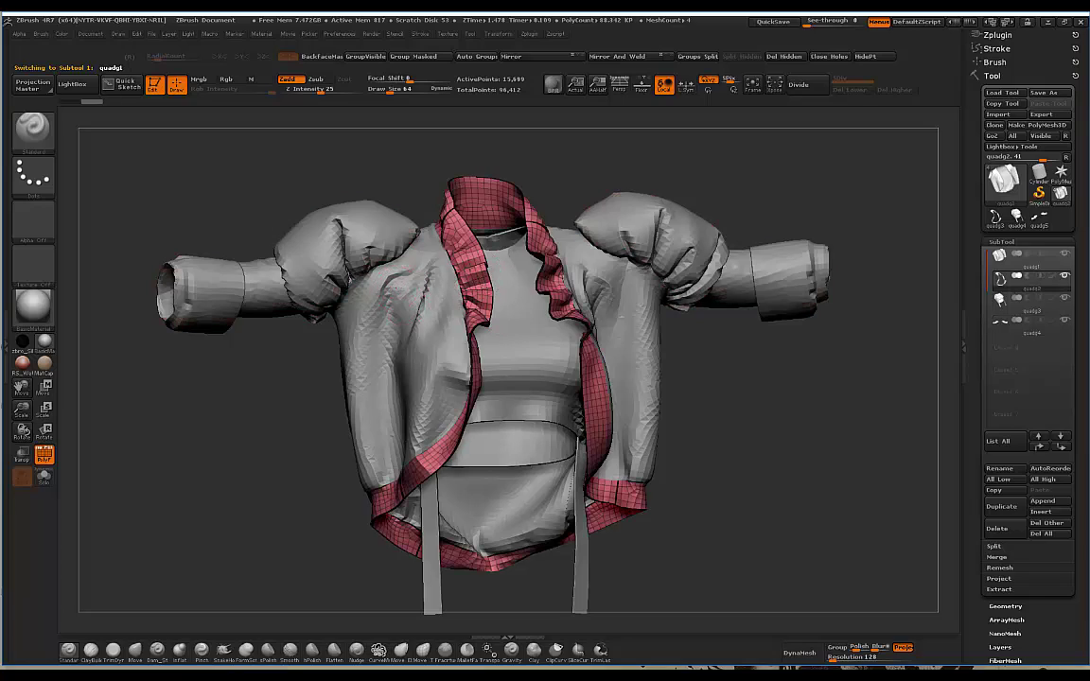
left_click(390, 282, "alt")
left_click_drag(733, 464, 698, 388)
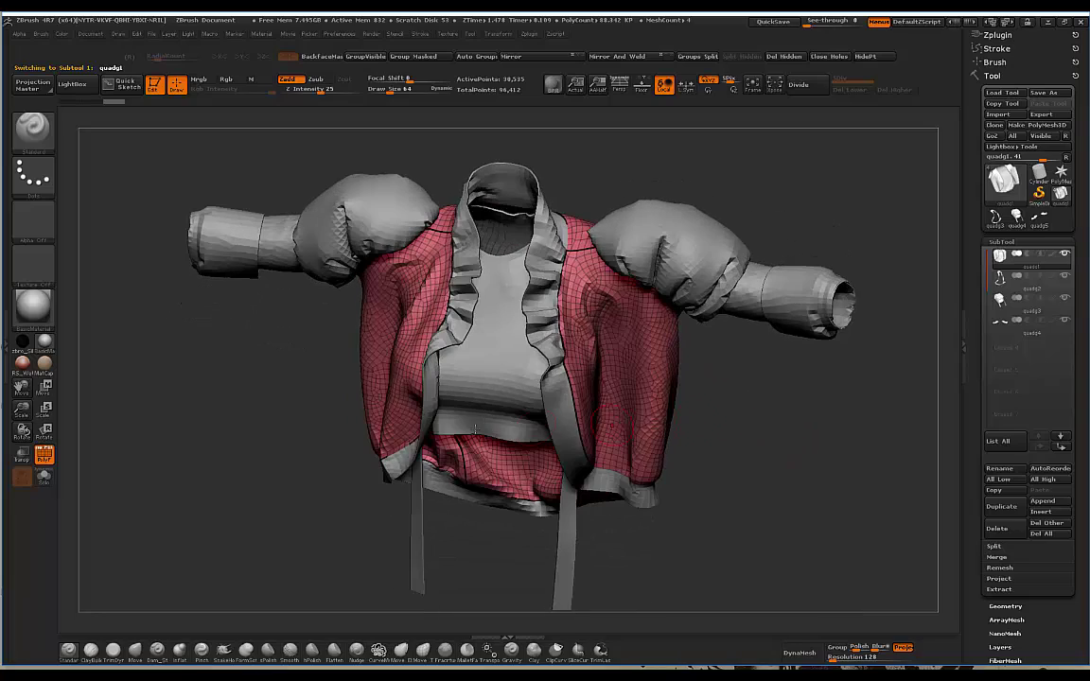
left_click(45, 456)
Step: Try subdividing the jacket body once to check its seams, and undo the subdivision
left_click(800, 85)
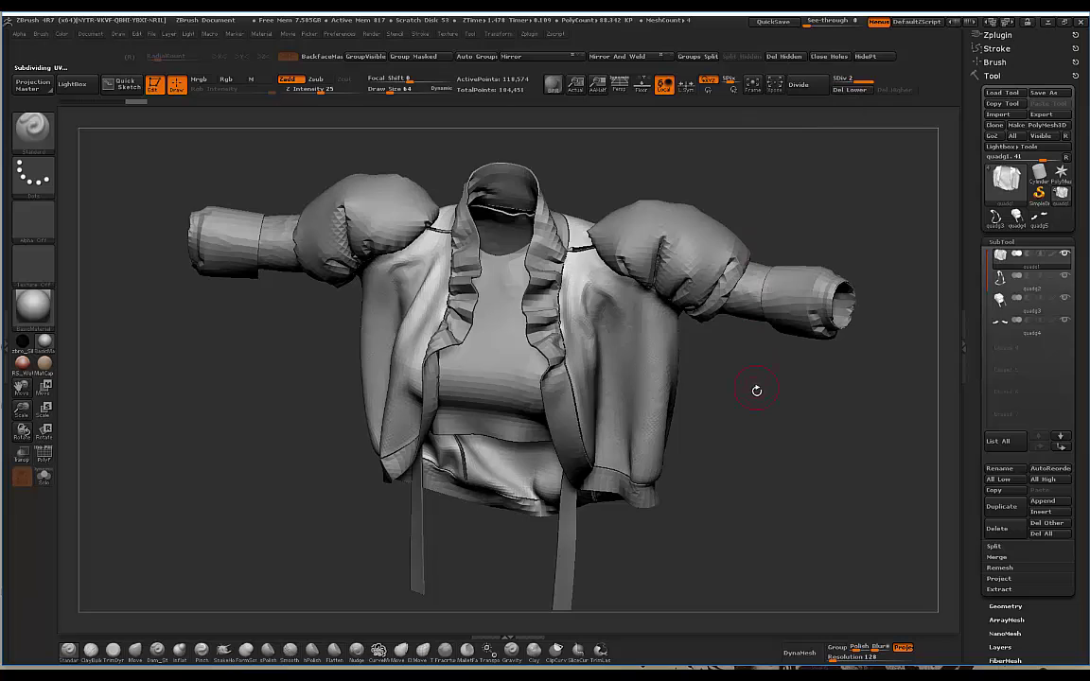
left_click_drag(745, 180, 647, 243)
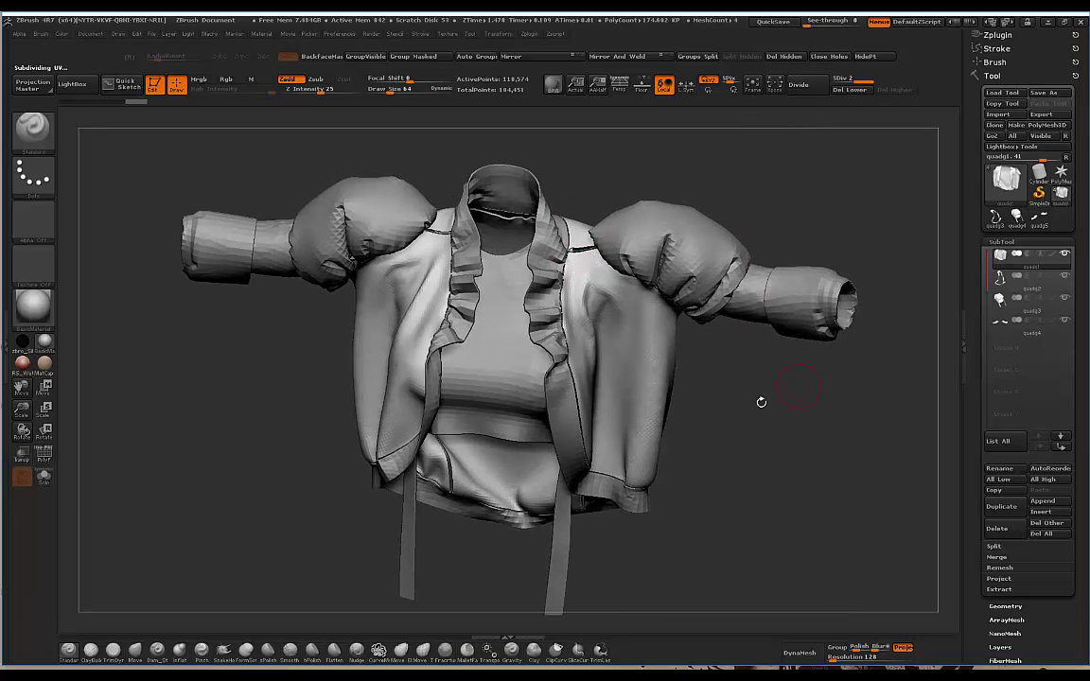
key("ctrl+z")
left_click_drag(697, 371, 693, 344, "shift")
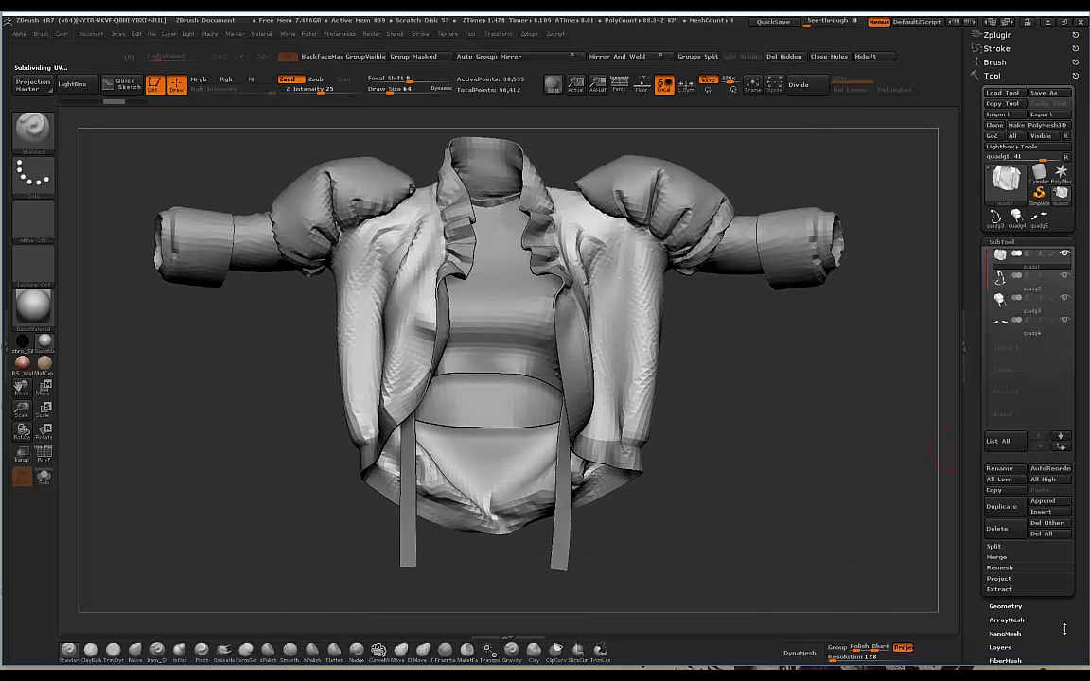
Step: Open the Modify Topology settings in Geometry and make the quadg2 trim the active subtool
left_click(1005, 605)
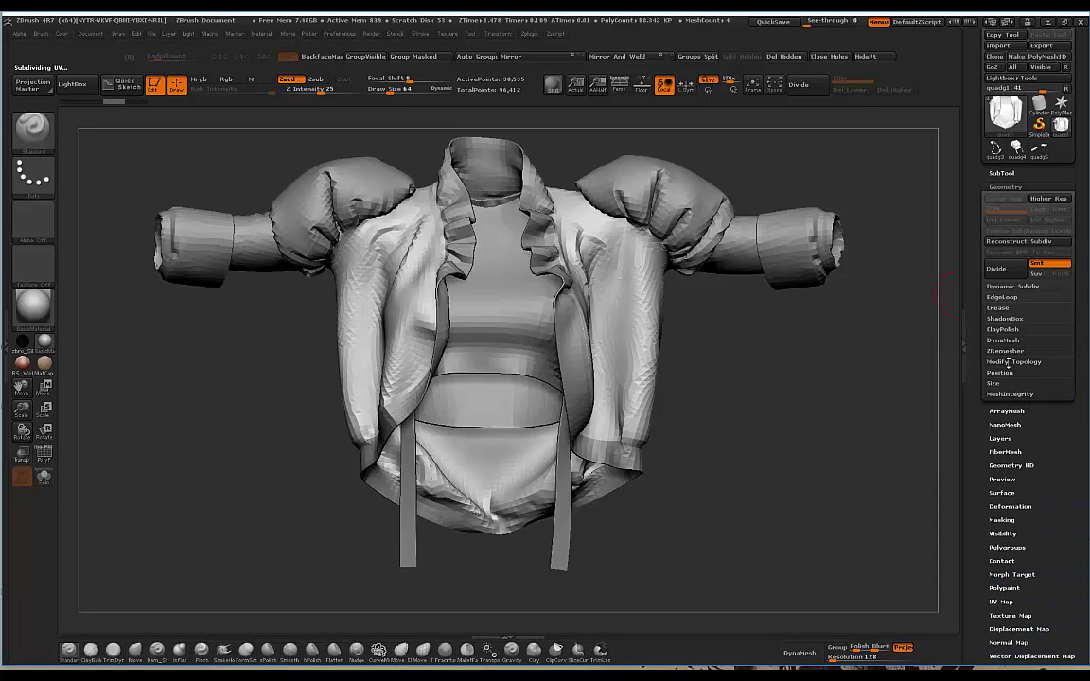
left_click(1010, 362)
left_click_drag(785, 323, 876, 364)
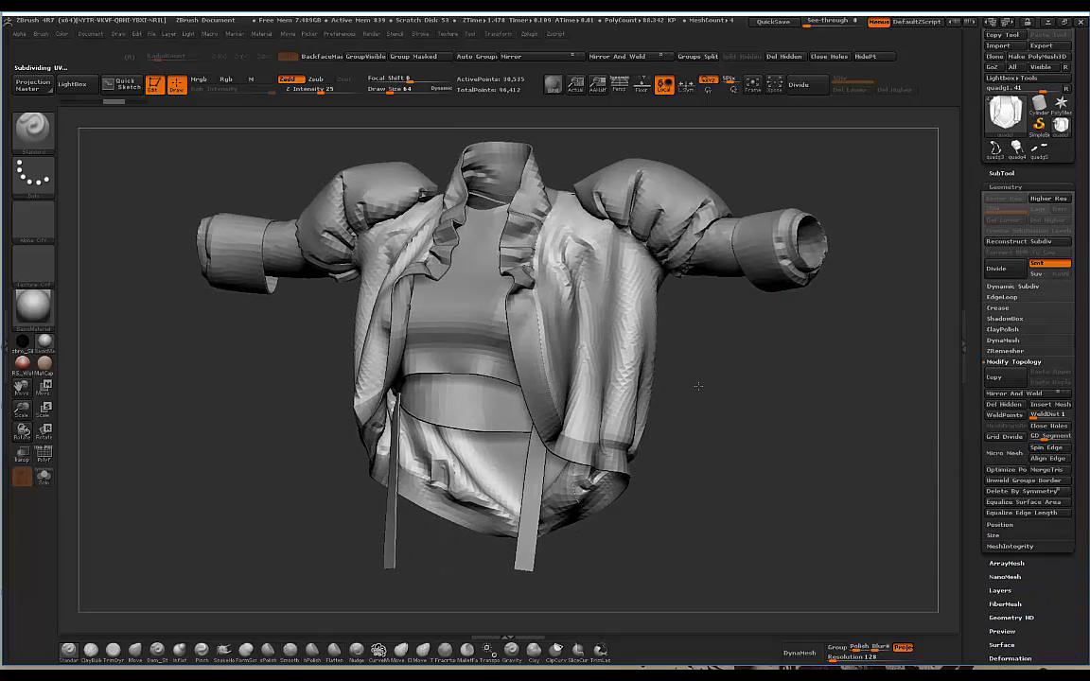
left_click_drag(699, 386, 852, 389, "alt")
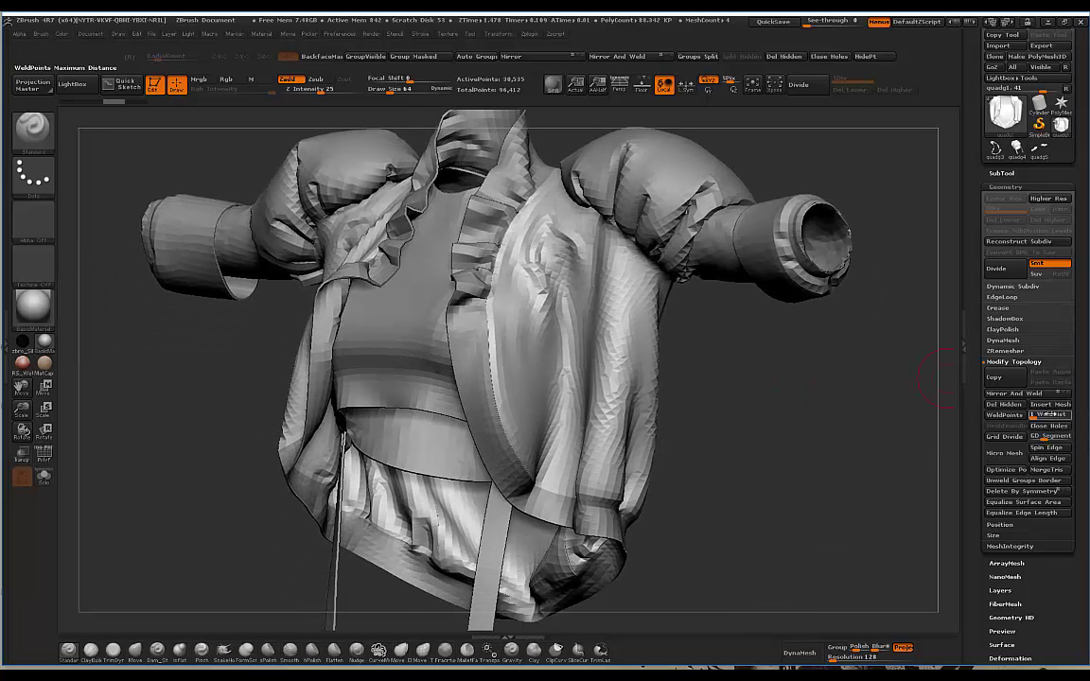
left_click_drag(769, 414, 806, 411)
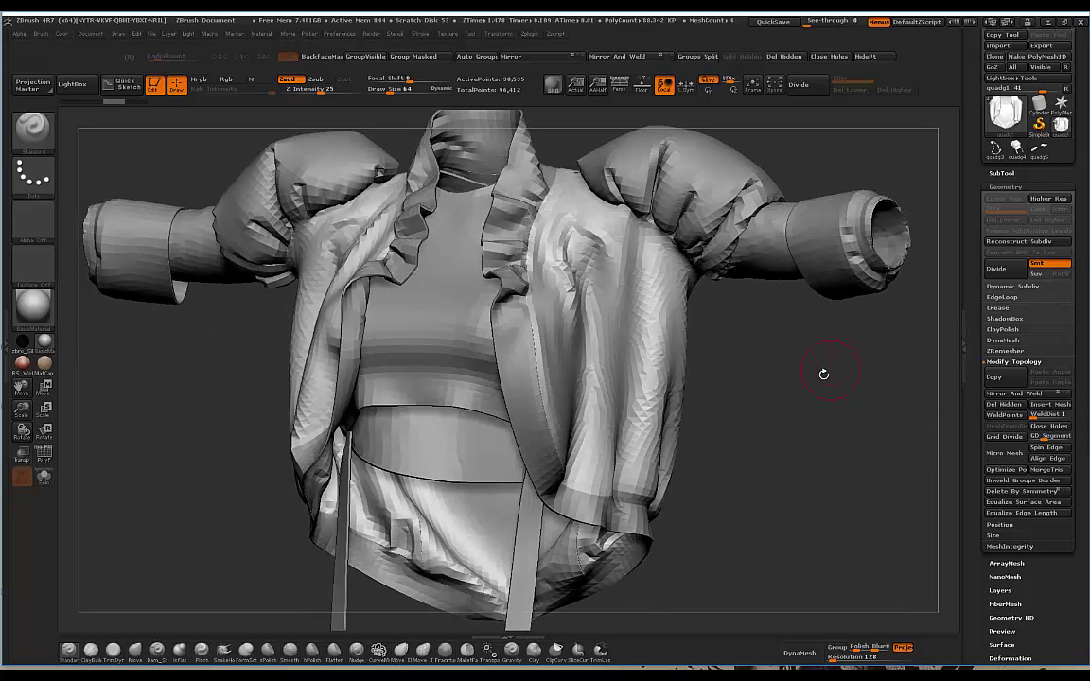
left_click_drag(805, 368, 594, 385)
left_click_drag(743, 399, 940, 393)
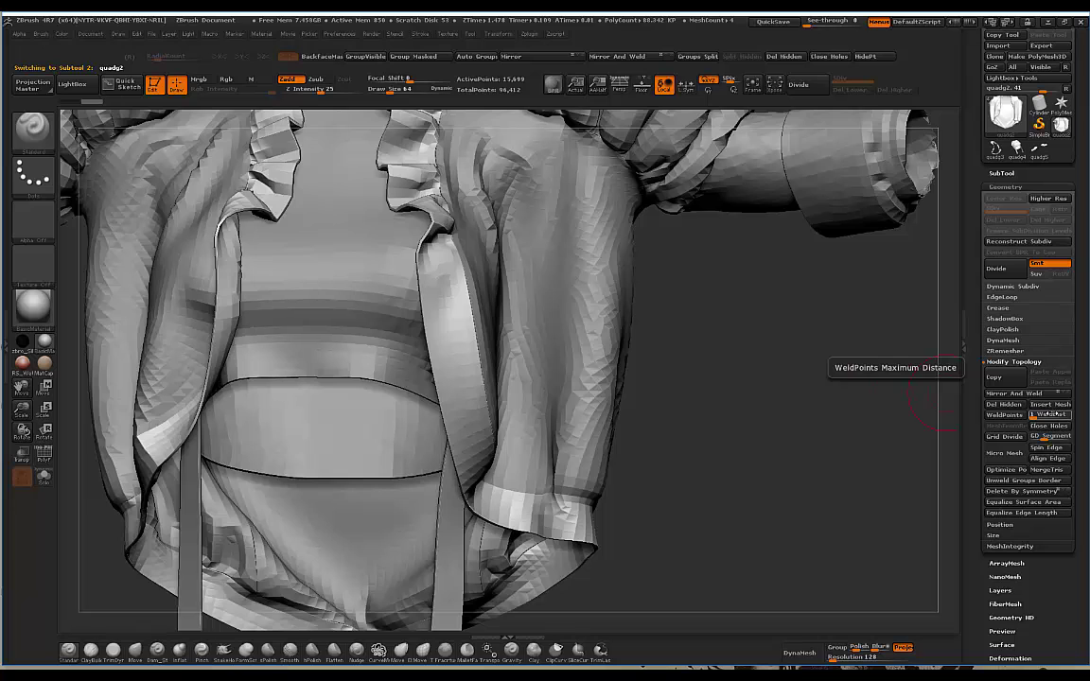
Step: Weld the trim's points with a weld distance of 1 and subdivide it twice to inspect the cuff seam
left_click(1007, 416)
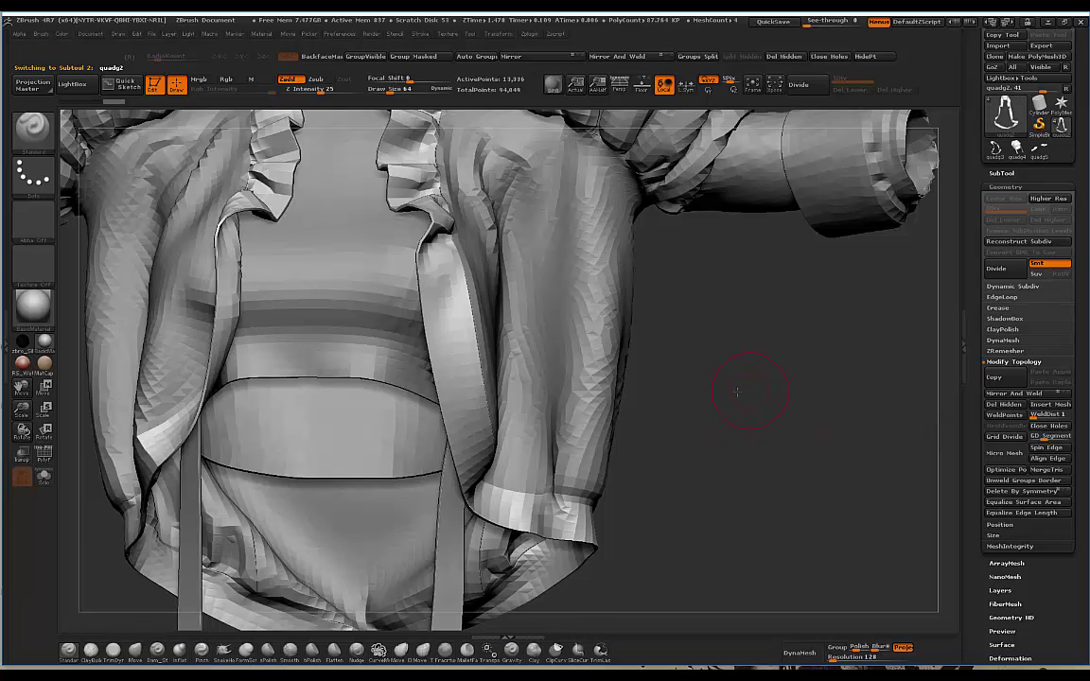
left_click_drag(685, 379, 680, 422)
left_click(806, 87)
left_click(806, 88)
left_click_drag(675, 577, 830, 519, "alt")
mouse_move(863, 581)
left_mouse_down("alt")
mouse_move(803, 370)
mouse_move(787, 389)
mouse_move(800, 437)
left_mouse_up("alt")
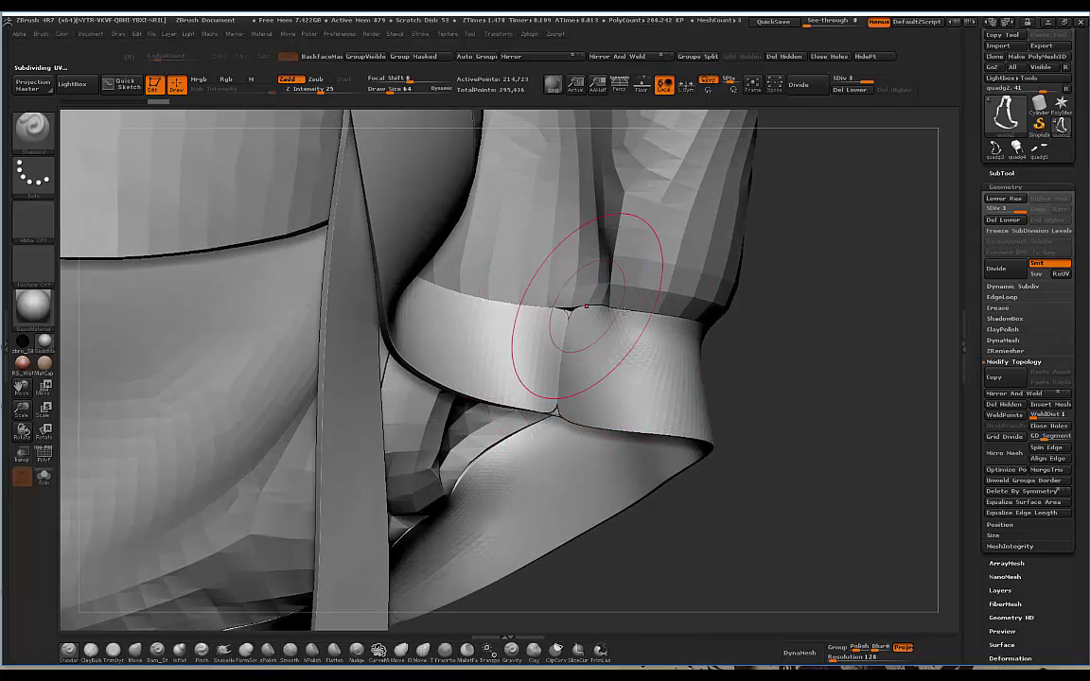
Step: Lower the trim's subdivision level and undo both its subdivisions and the point weld
mouse_move(797, 332)
left_mouse_down()
mouse_move(733, 333)
mouse_move(776, 313)
mouse_move(771, 294)
mouse_move(810, 406)
mouse_move(720, 252)
mouse_move(708, 376)
left_mouse_up()
key("shift+d")
key("shift+d")
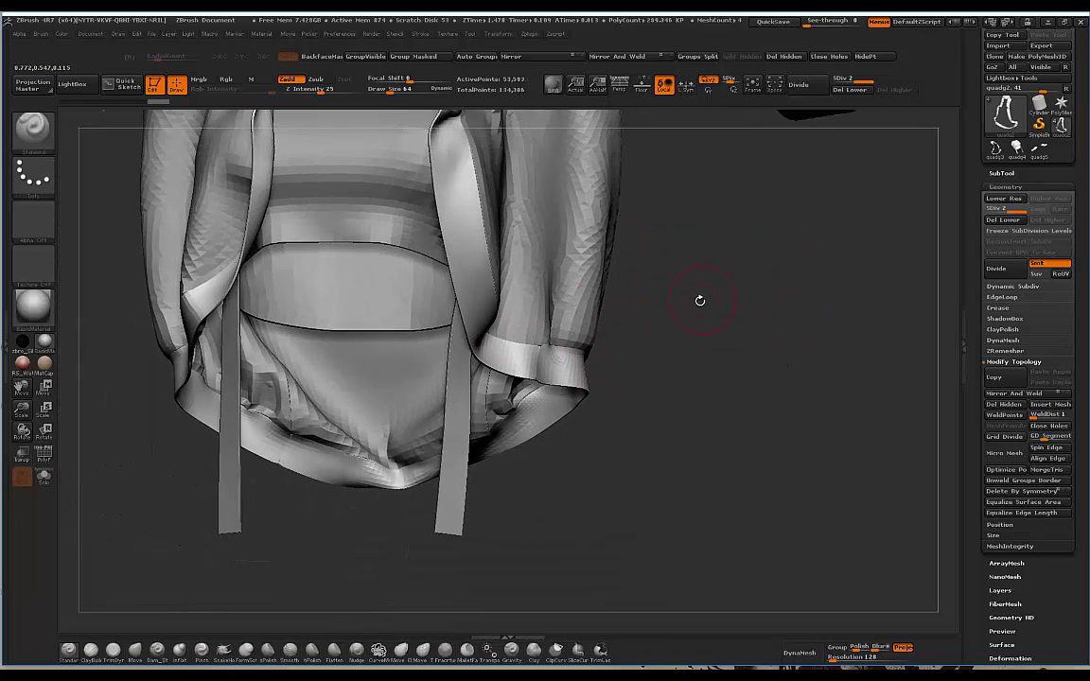
key("ctrl+z")
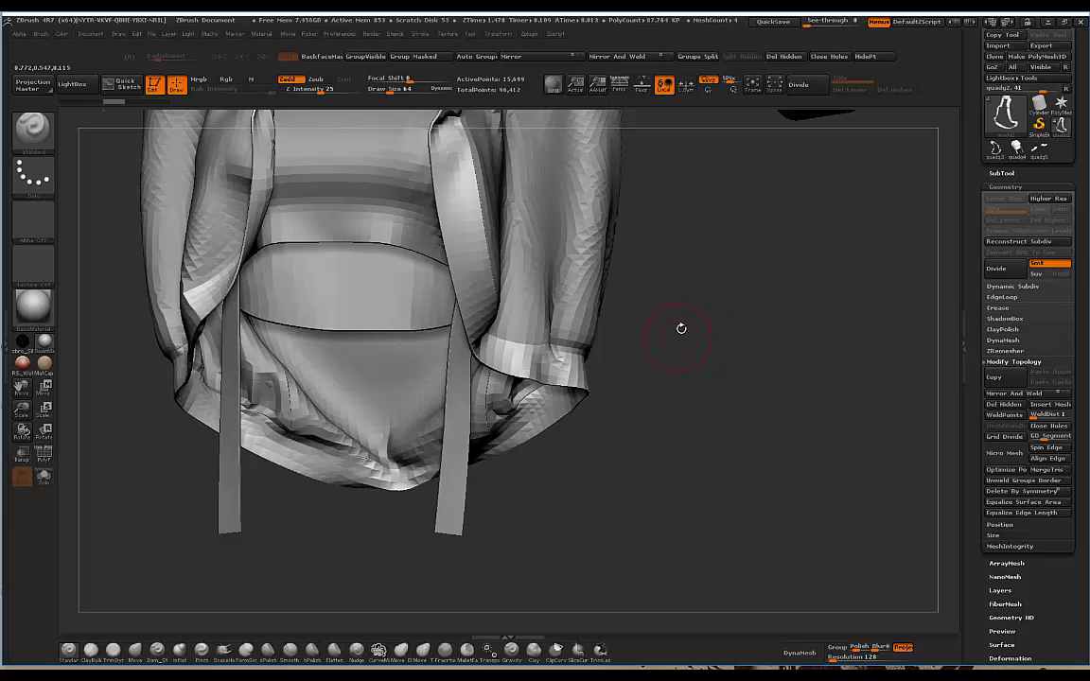
Step: Set the maximum weld distance for the trim to 14
mouse_move(682, 332)
left_mouse_down("alt")
mouse_move(674, 443)
mouse_move(776, 464)
mouse_move(778, 426)
mouse_move(845, 412)
left_mouse_up("alt")
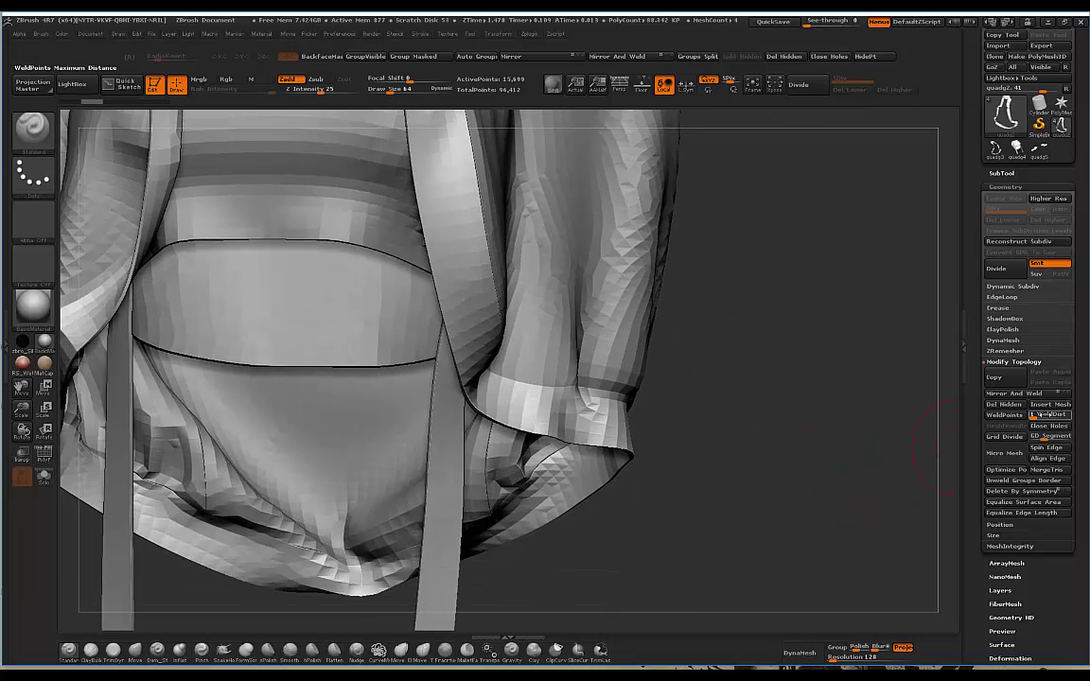
left_click(1037, 414)
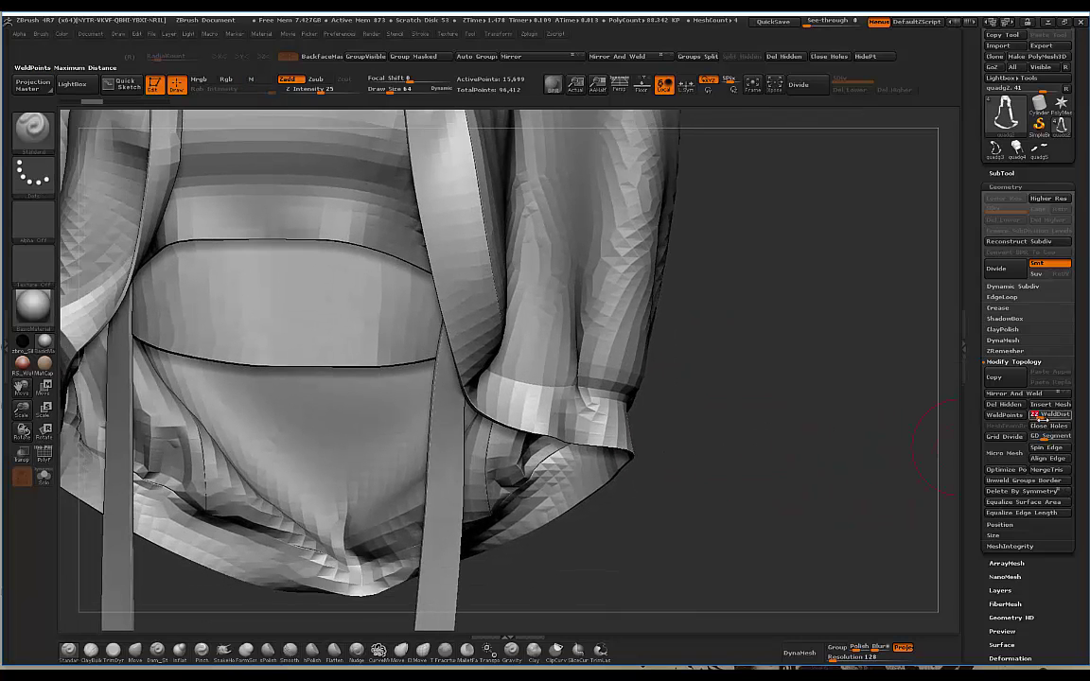
left_click(1035, 414)
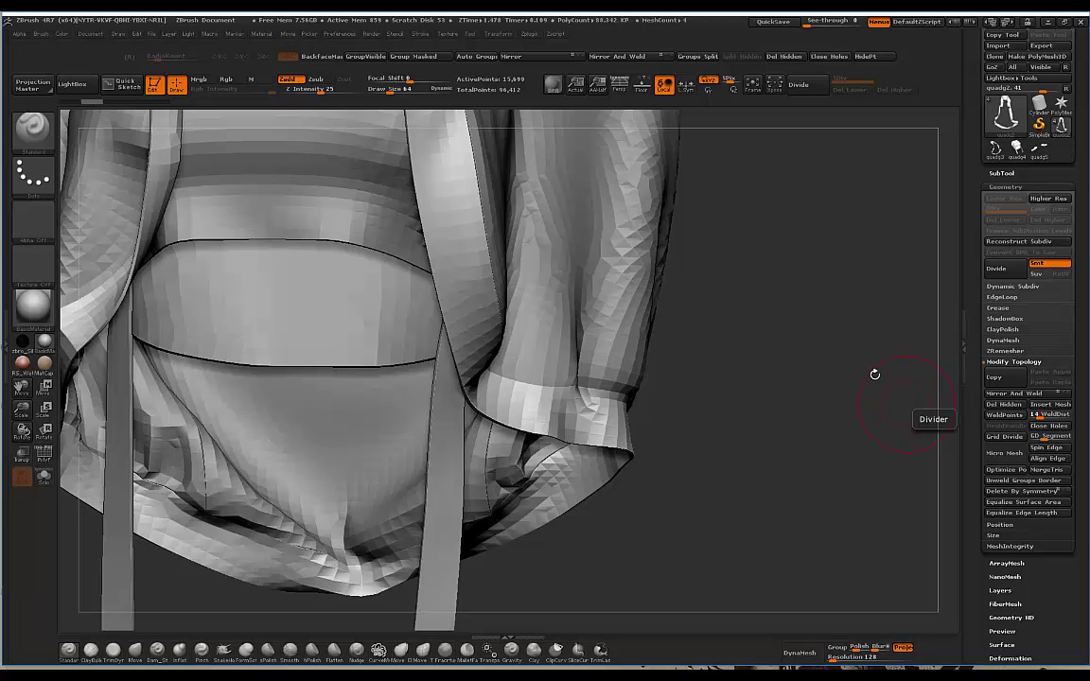
Step: Weld the quadg2 trim's points, subdivide it twice to level 3, and inspect the cuff seam up close
left_click_drag(788, 382, 968, 432)
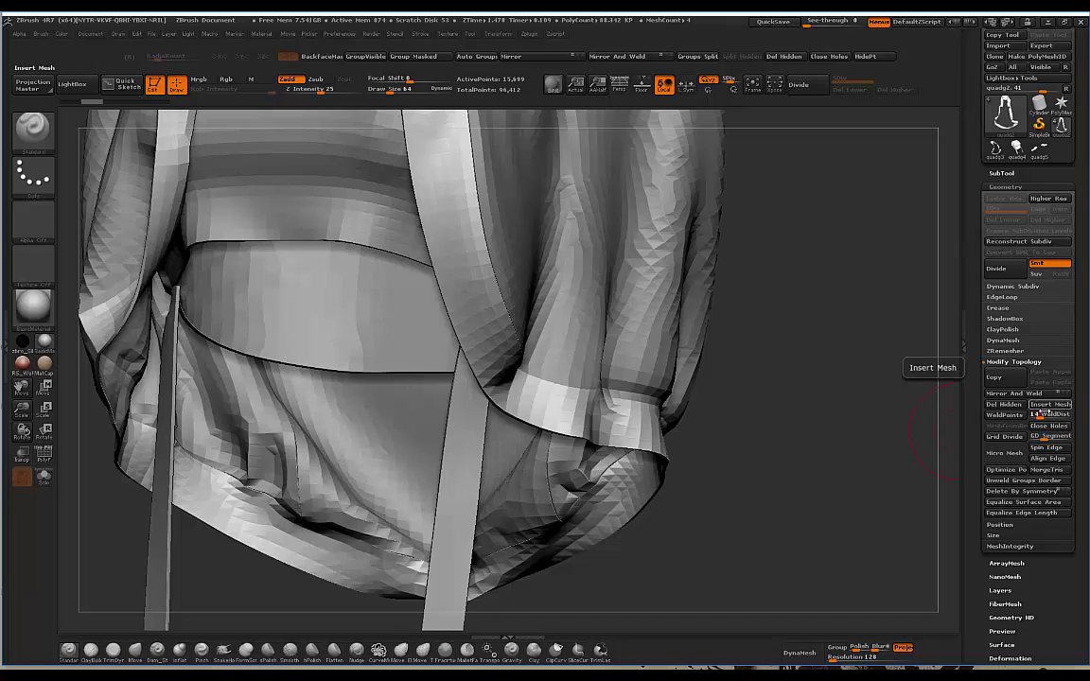
left_click(1004, 415)
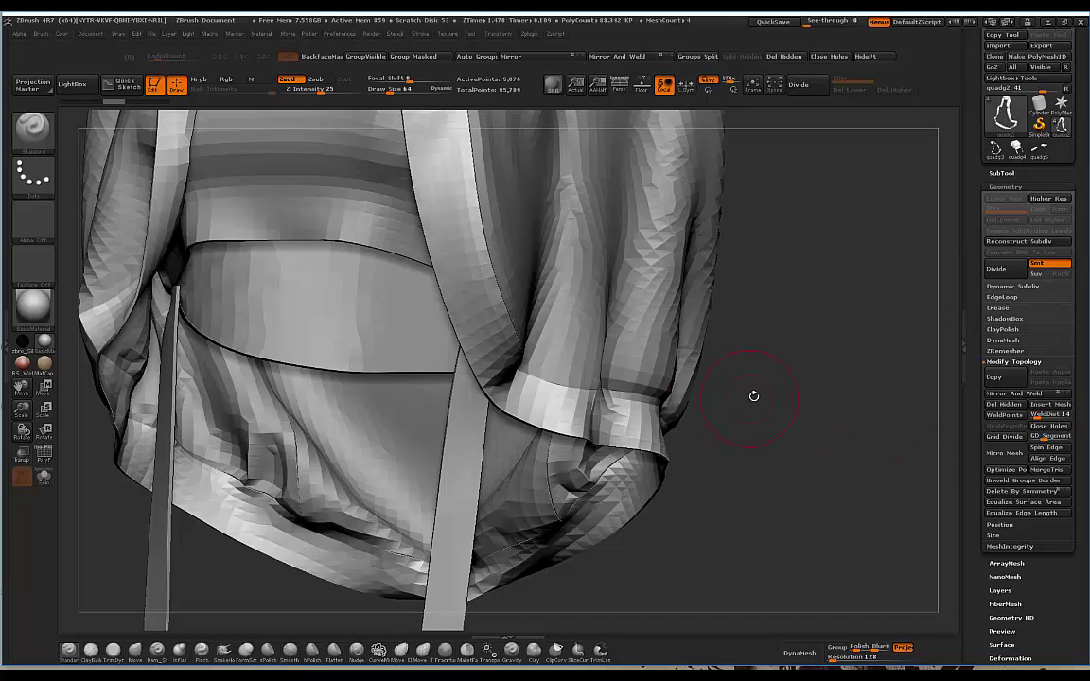
left_click_drag(757, 392, 847, 241)
left_click(802, 85)
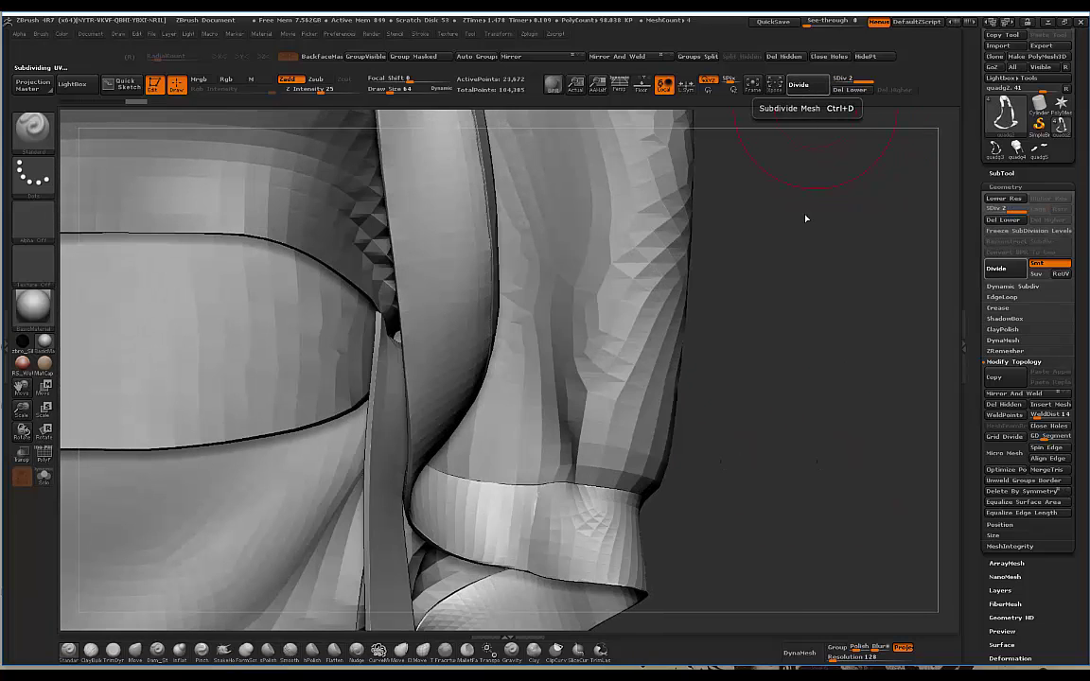
key("ctrl+d")
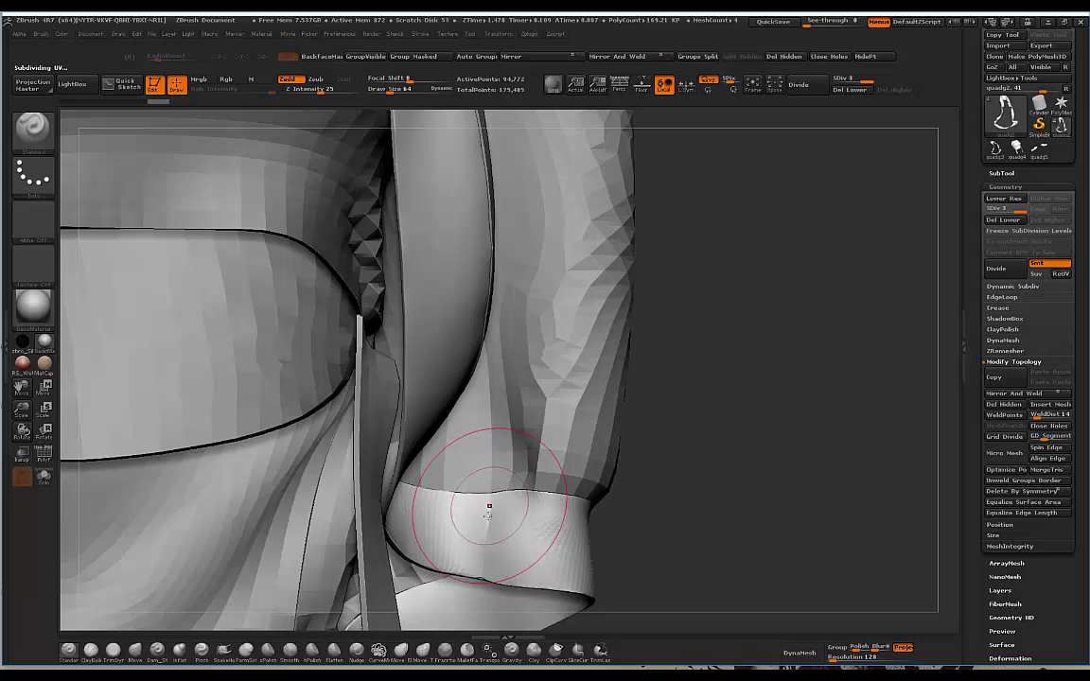
mouse_move(688, 408)
left_mouse_down()
mouse_move(696, 404)
mouse_move(669, 375)
mouse_move(694, 382)
mouse_move(687, 359)
left_mouse_up()
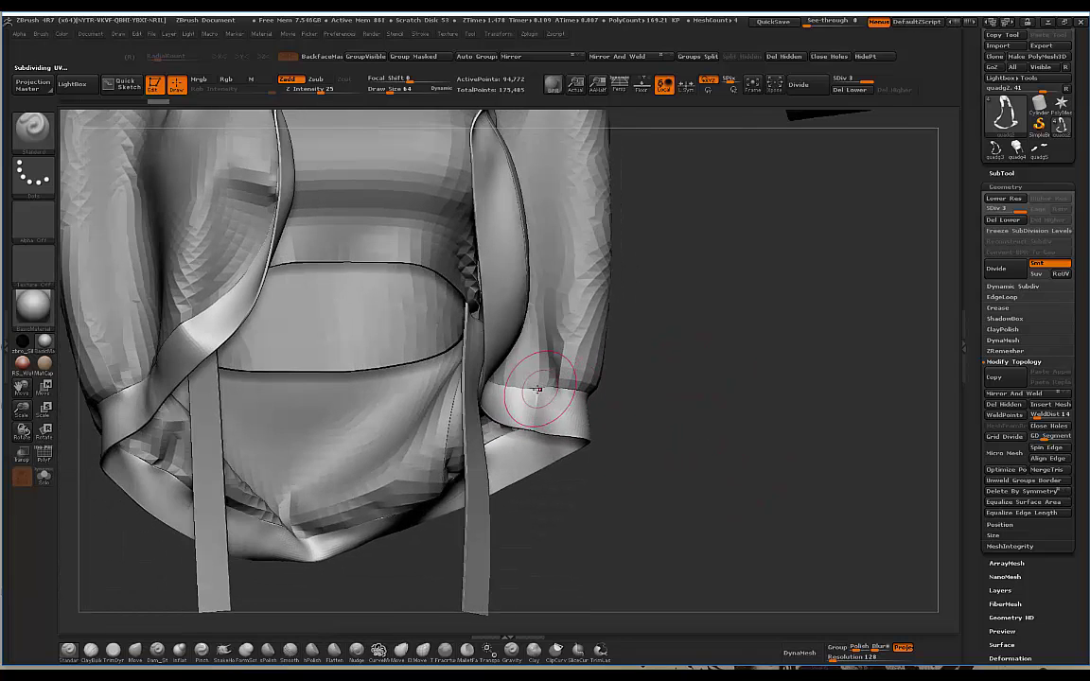
left_click_drag(717, 426, 737, 484, "alt")
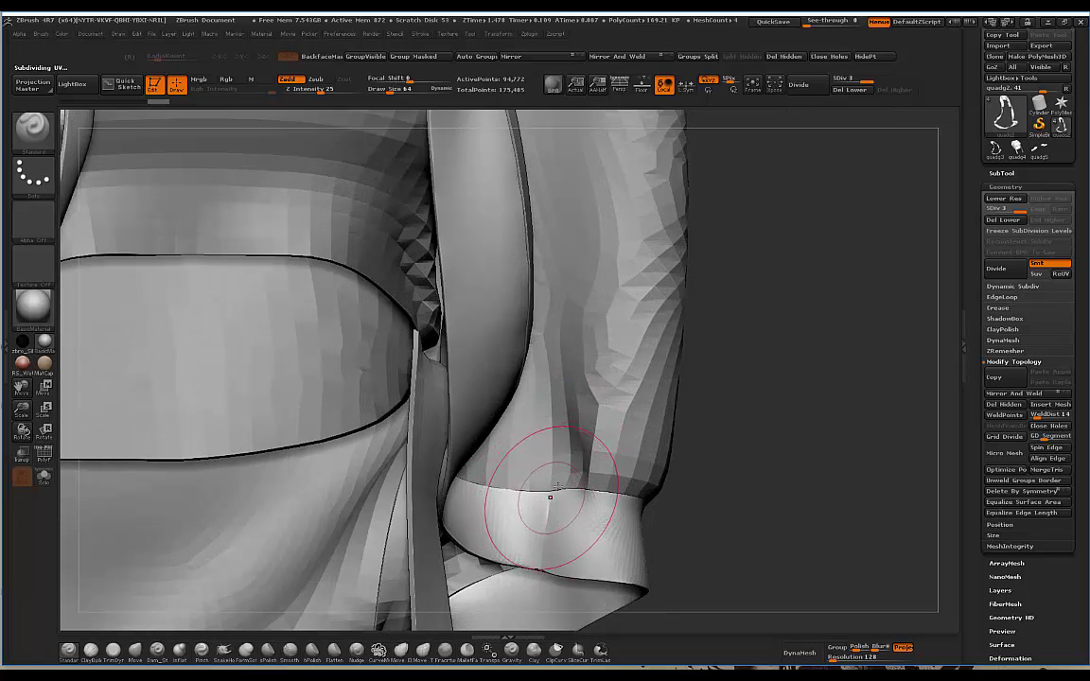
mouse_move(737, 427)
left_mouse_down("alt")
mouse_move(698, 362)
mouse_move(684, 375)
mouse_move(715, 345)
mouse_move(713, 329)
mouse_move(683, 333)
mouse_move(711, 311)
mouse_move(767, 324)
mouse_move(754, 398)
mouse_move(501, 379)
left_mouse_up("alt")
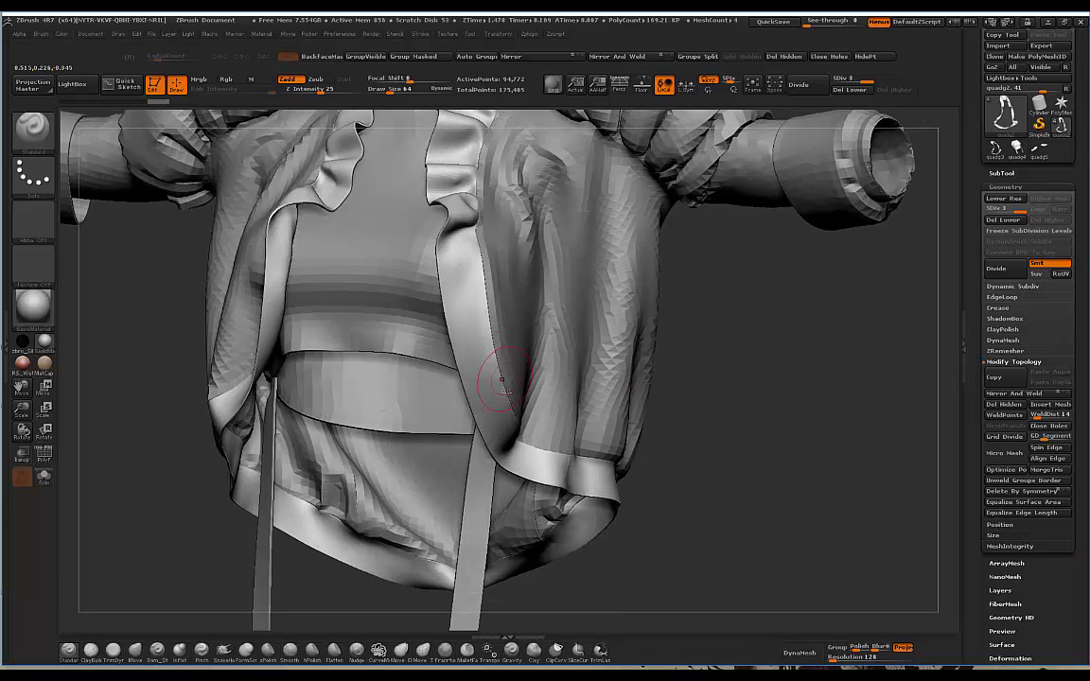
Step: Make the quadg1 jacket body active, weld its points with a weld distance of 14, and subdivide it
left_click_drag(729, 415, 496, 457)
left_click_drag(658, 365, 585, 363)
left_click(499, 324, "alt")
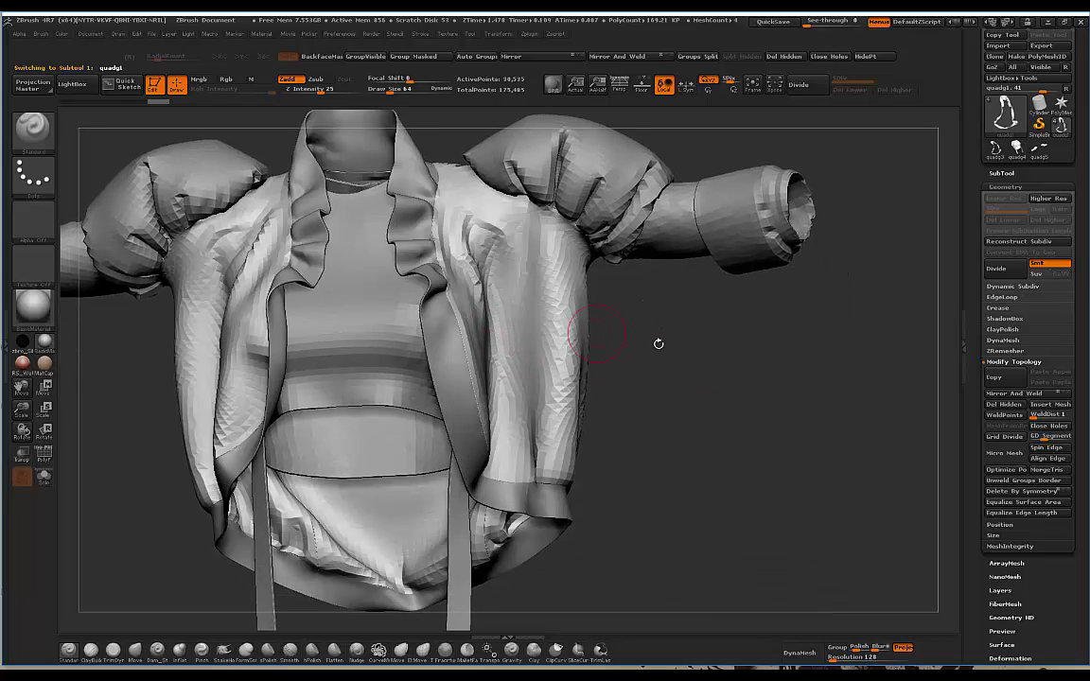
left_click_drag(657, 341, 720, 379)
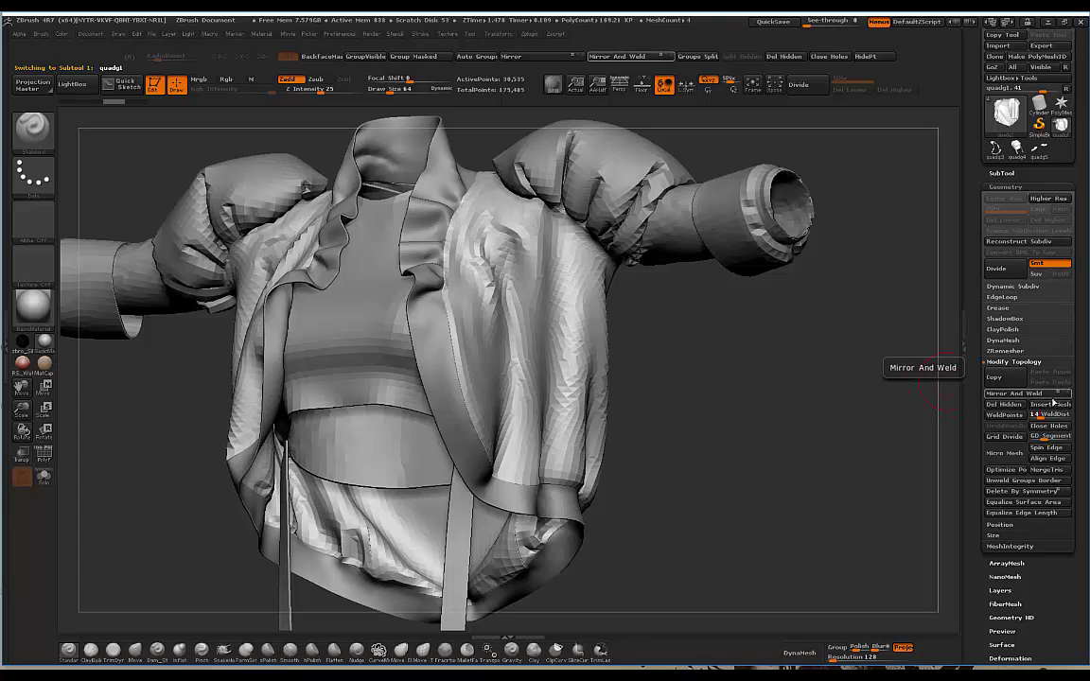
left_click(1010, 415)
left_click(799, 84)
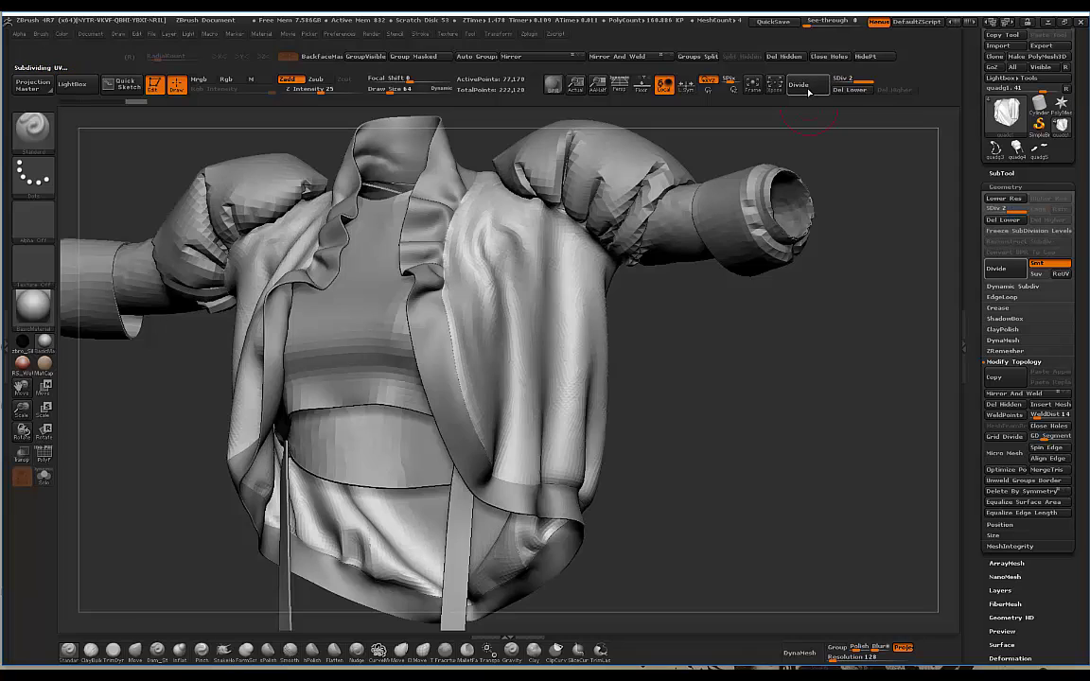
Step: Subdivide the jacket body to level 3 and examine its front seam along the trim from several angles
left_click_drag(745, 352, 594, 254)
mouse_move(670, 303)
left_mouse_down()
mouse_move(696, 378)
mouse_move(667, 413)
mouse_move(677, 421)
mouse_move(674, 395)
mouse_move(413, 281)
left_mouse_up()
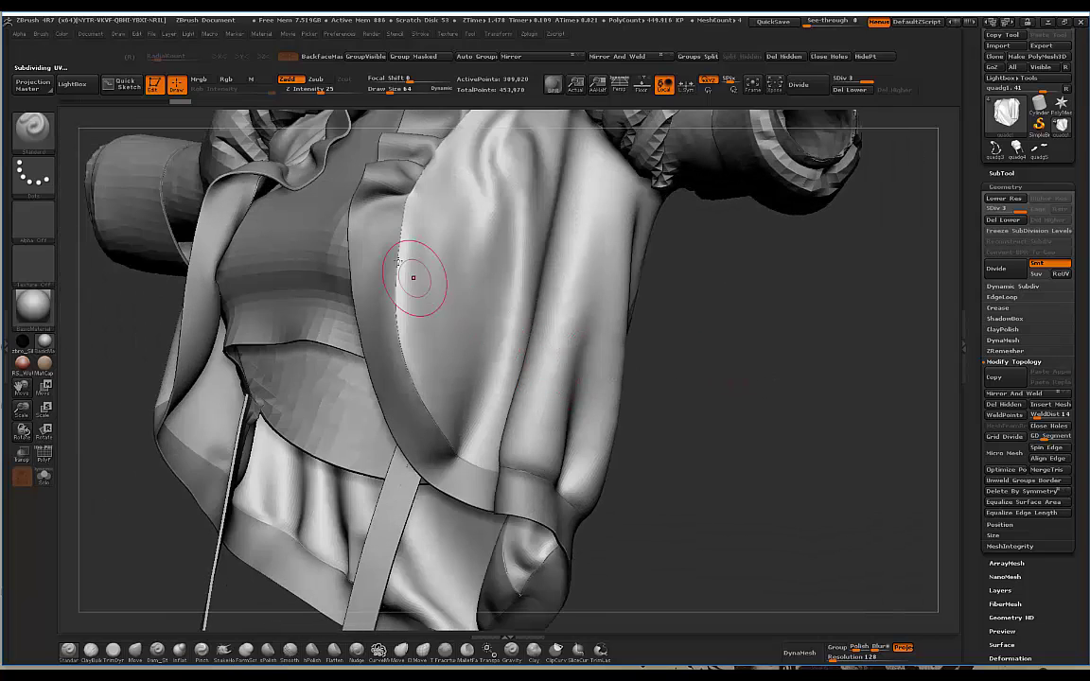
left_click_drag(683, 386, 372, 274)
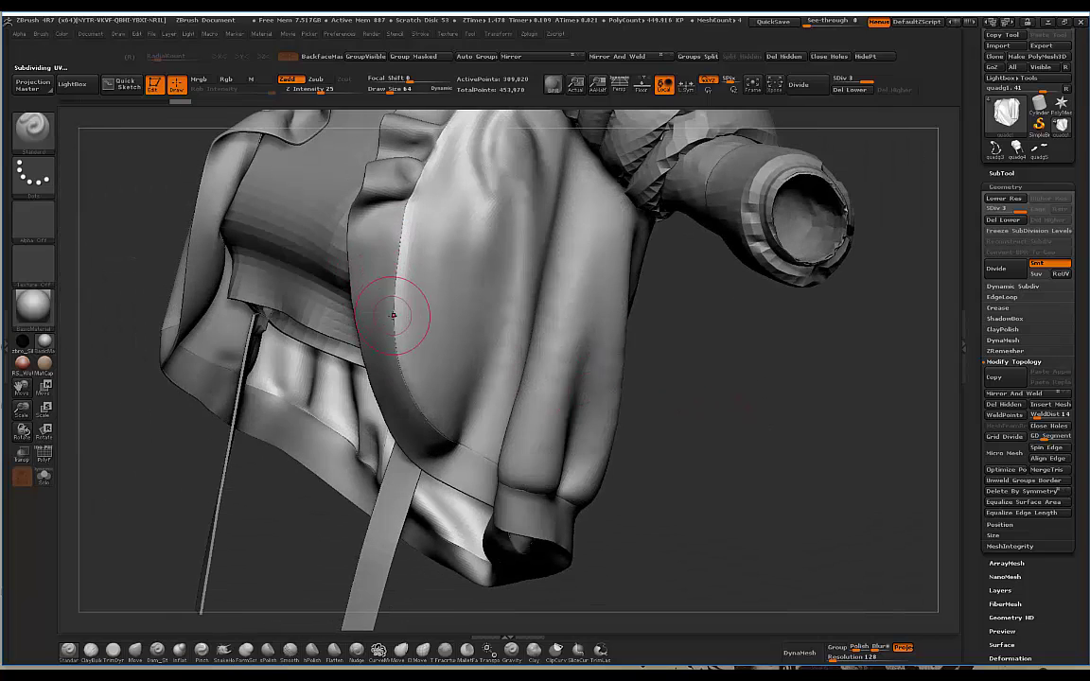
left_click_drag(655, 325, 698, 374)
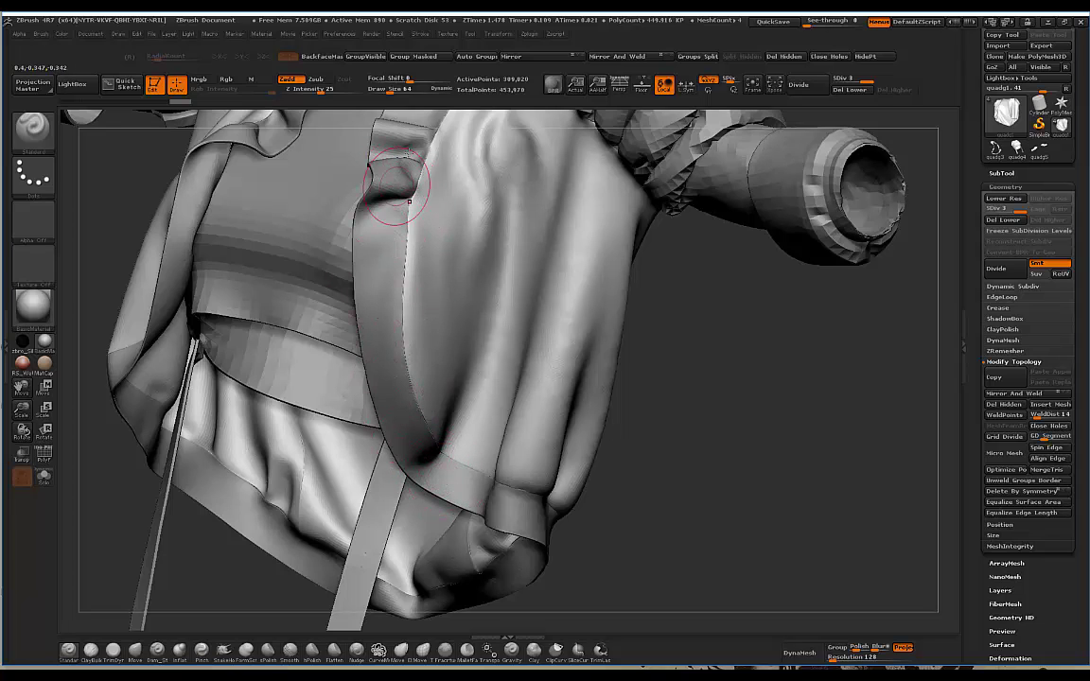
left_click_drag(704, 379, 678, 386)
left_click_drag(416, 307, 520, 299)
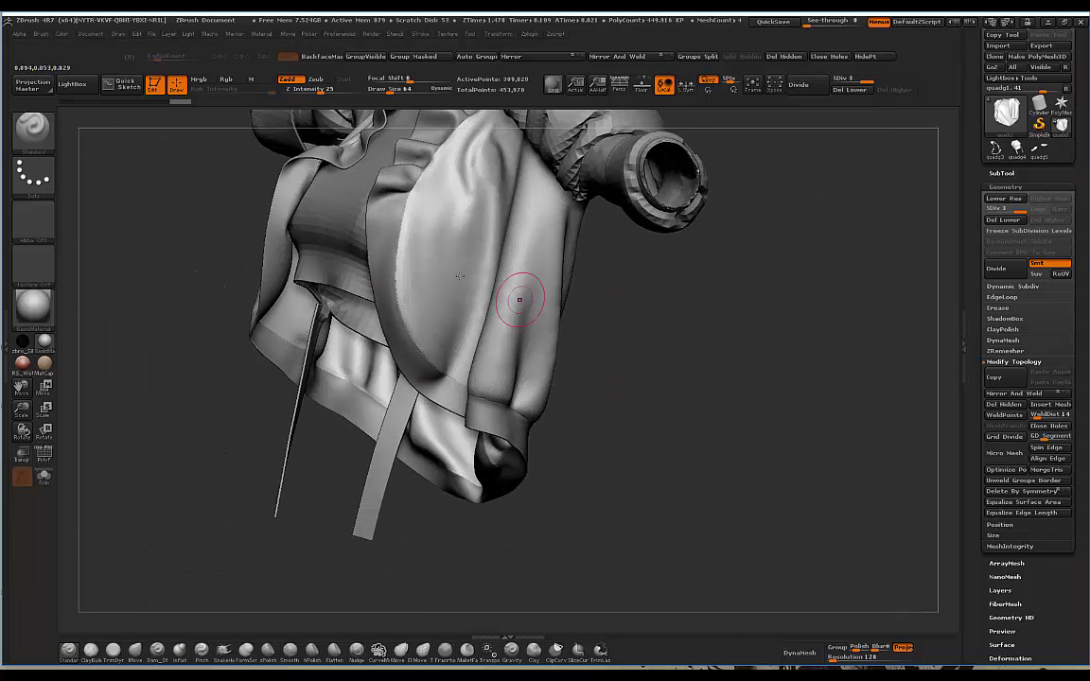
left_click_drag(616, 332, 395, 225)
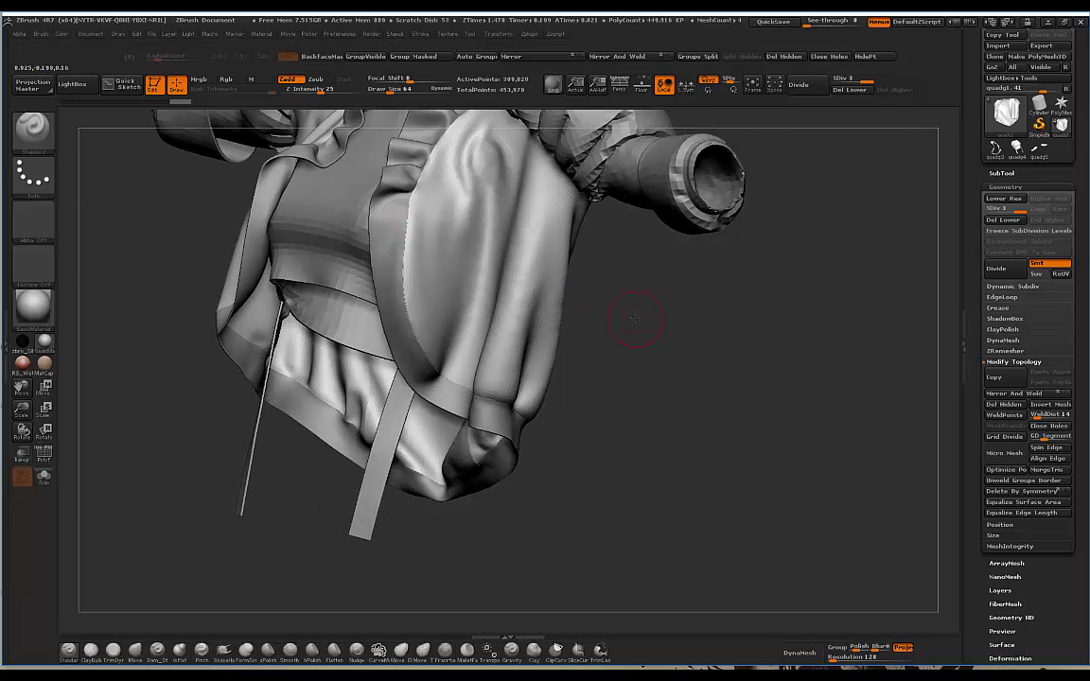
Step: Make the quadg4 sleeves active, weld their points with a weld distance of 14, and subdivide them to level 3
left_click_drag(635, 319, 554, 182)
left_click(567, 206, "alt")
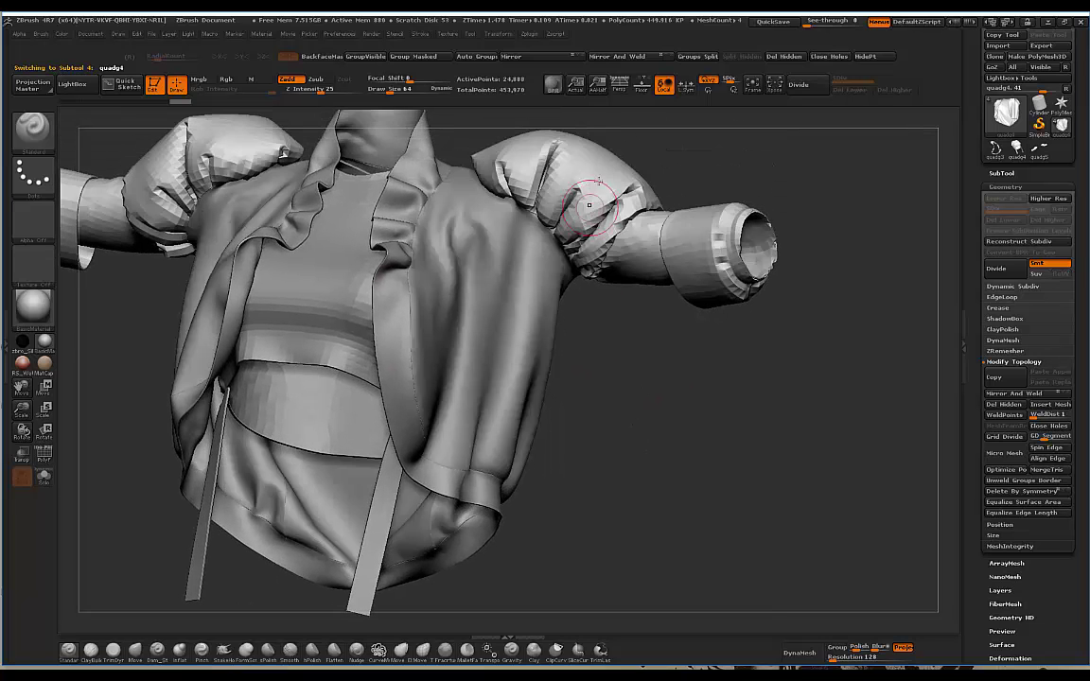
left_click(1046, 414)
type("14")
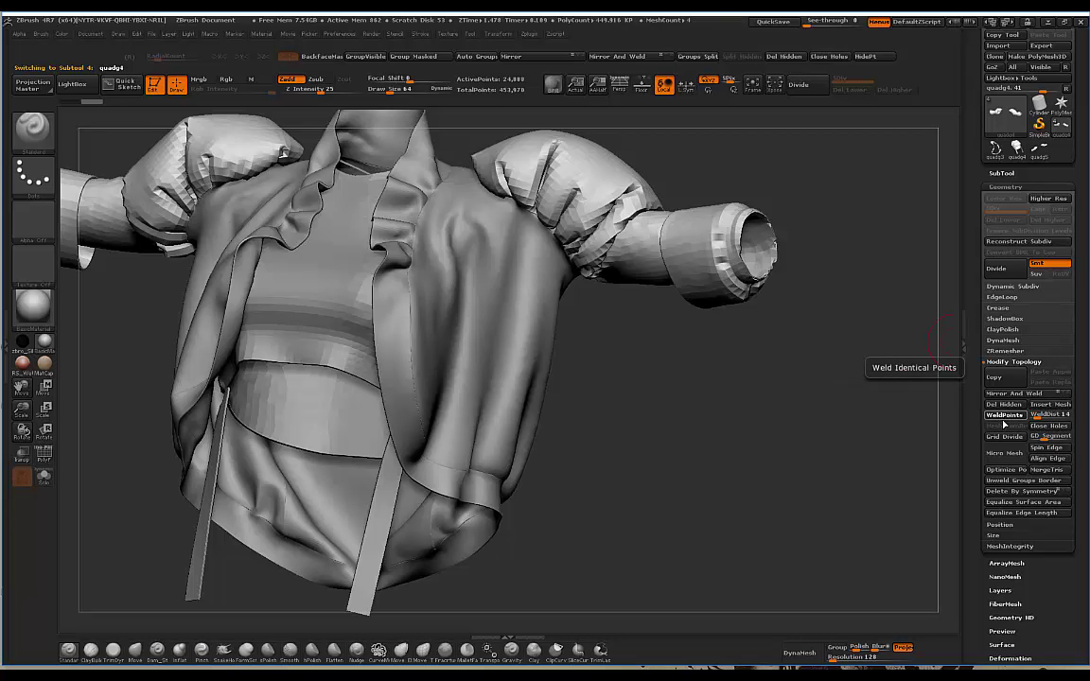
left_click(1004, 416)
left_click_drag(764, 373, 819, 132)
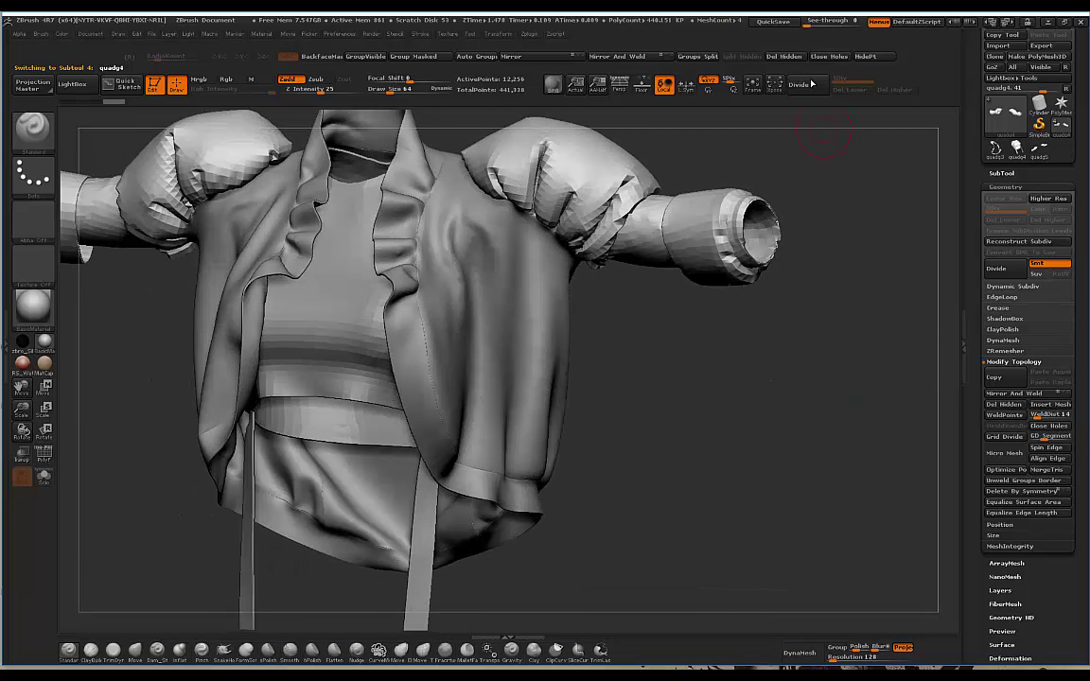
left_click(801, 86)
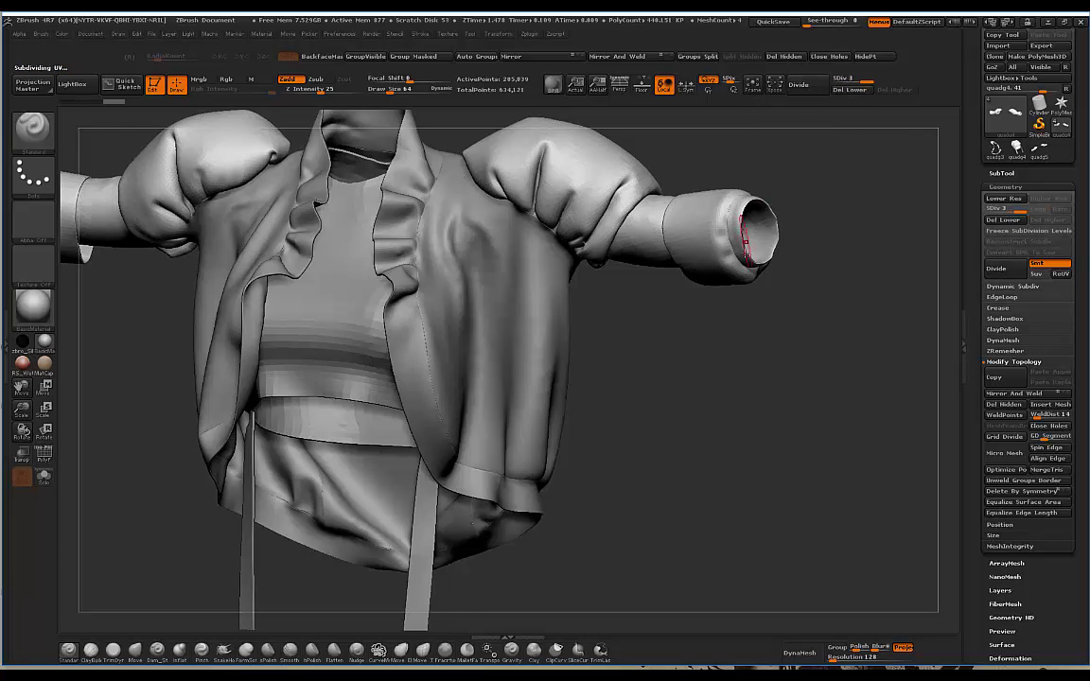
Step: Make the quadg3 inner top active, weld its points with a weld distance of 14, and subdivide it to level 3
mouse_move(710, 322)
left_mouse_down()
mouse_move(688, 393)
mouse_move(667, 390)
left_mouse_up()
left_click(365, 365, "alt")
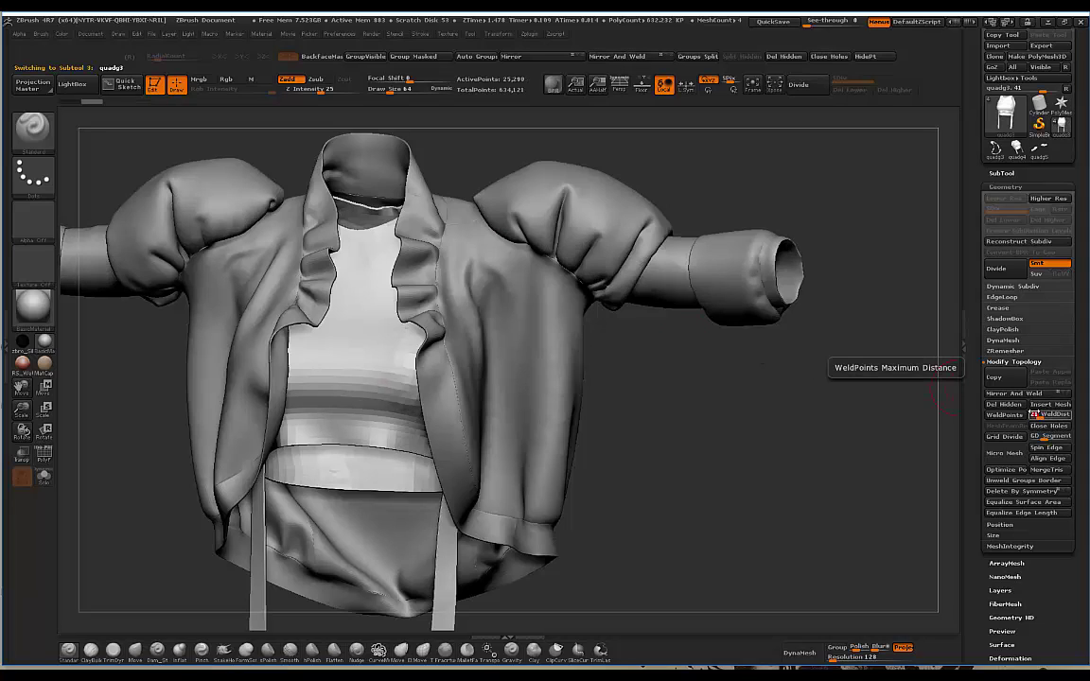
left_click(1005, 415)
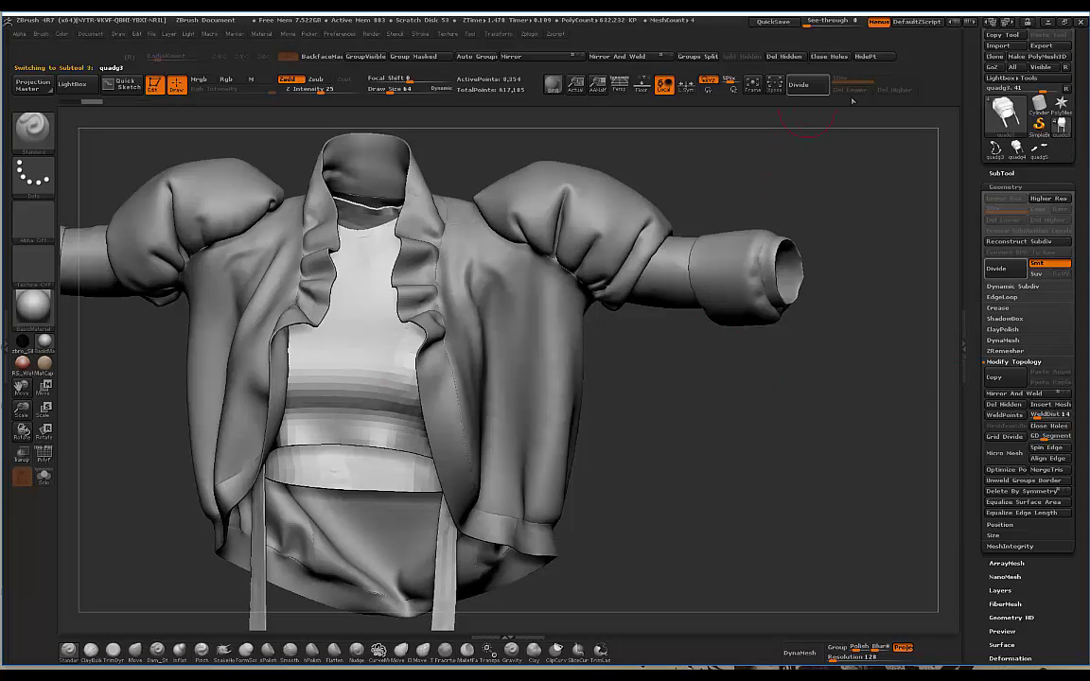
left_click(801, 85)
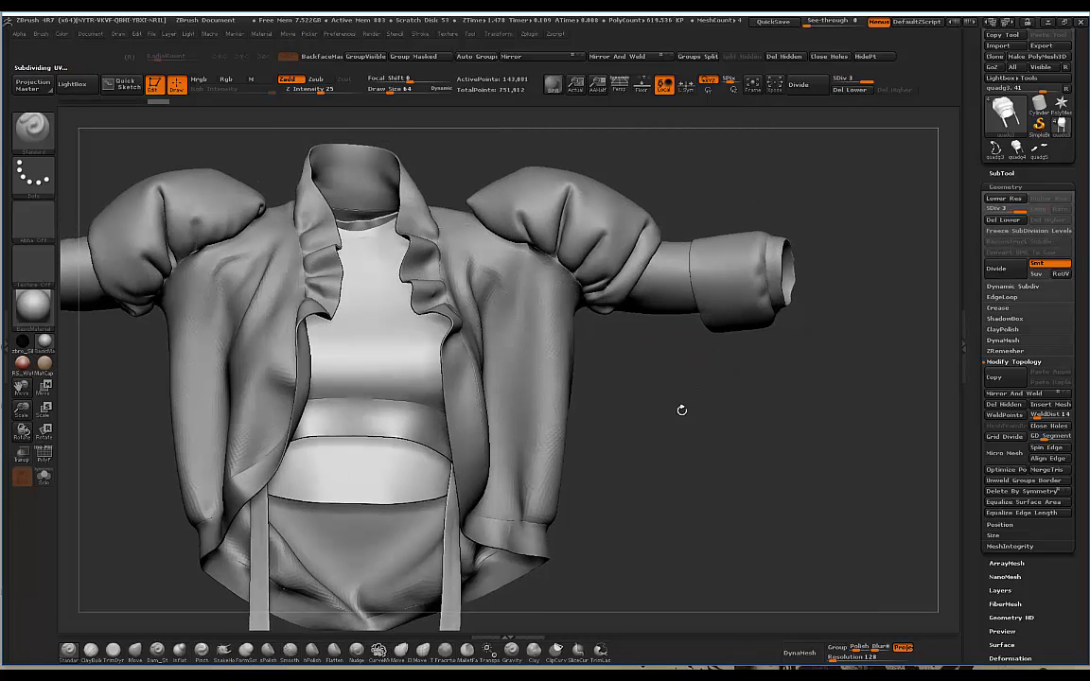
mouse_move(691, 389)
left_mouse_down()
mouse_move(667, 371)
mouse_move(681, 358)
mouse_move(715, 359)
mouse_move(710, 351)
mouse_move(729, 341)
mouse_move(384, 384)
mouse_move(471, 270)
left_mouse_up()
left_click_drag(326, 360, 637, 350)
Step: Load an LES_ClothSeam brush from the Clothing folder of the Badking Brushes in LightBox and set its Z Intensity to 22
left_click(85, 84)
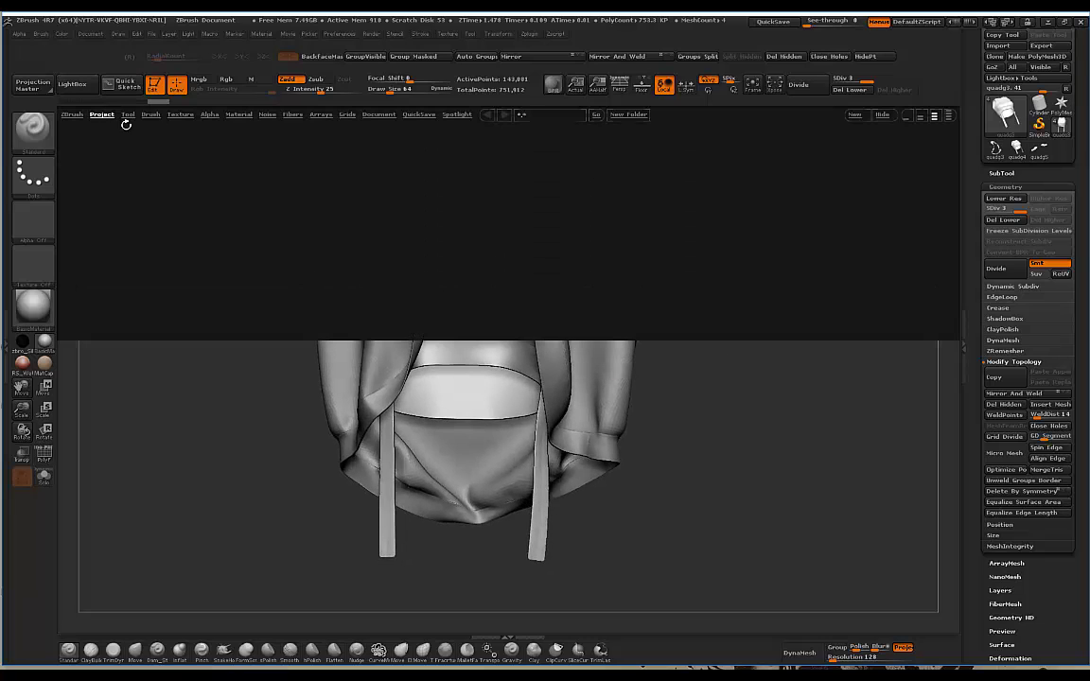
left_click(149, 114)
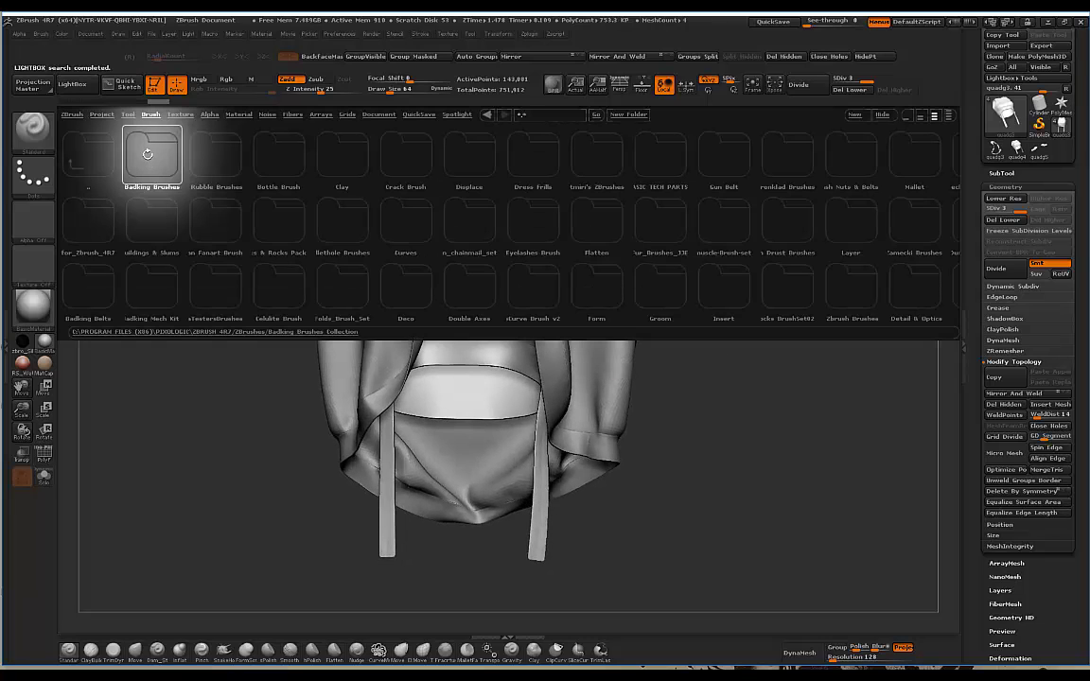
double_click(147, 151)
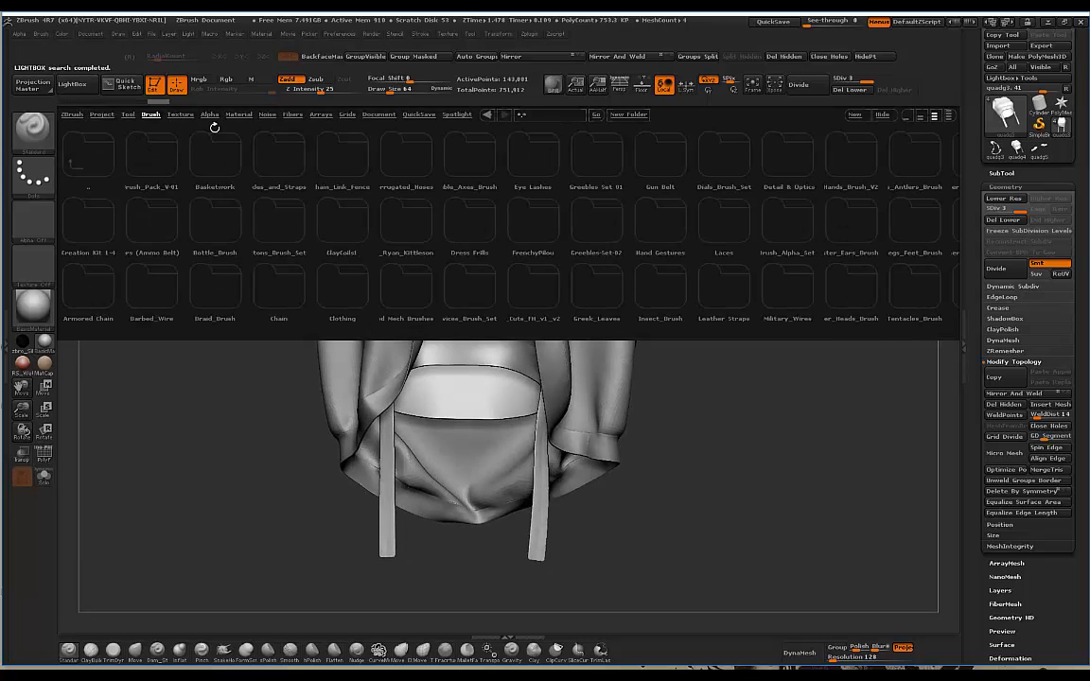
double_click(340, 287)
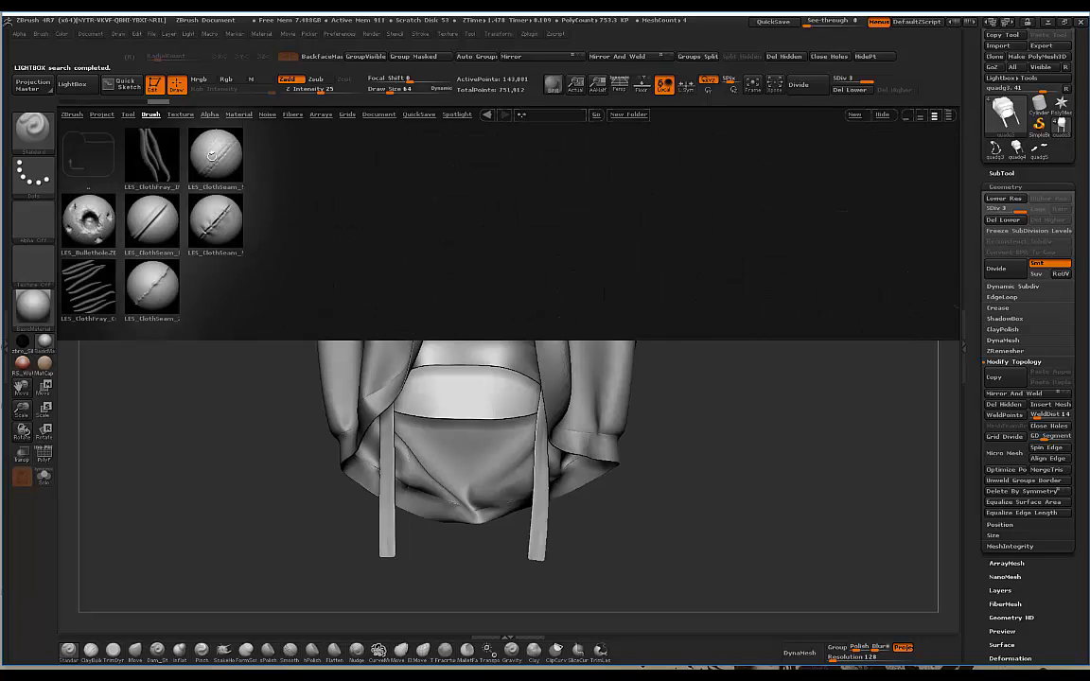
double_click(216, 154)
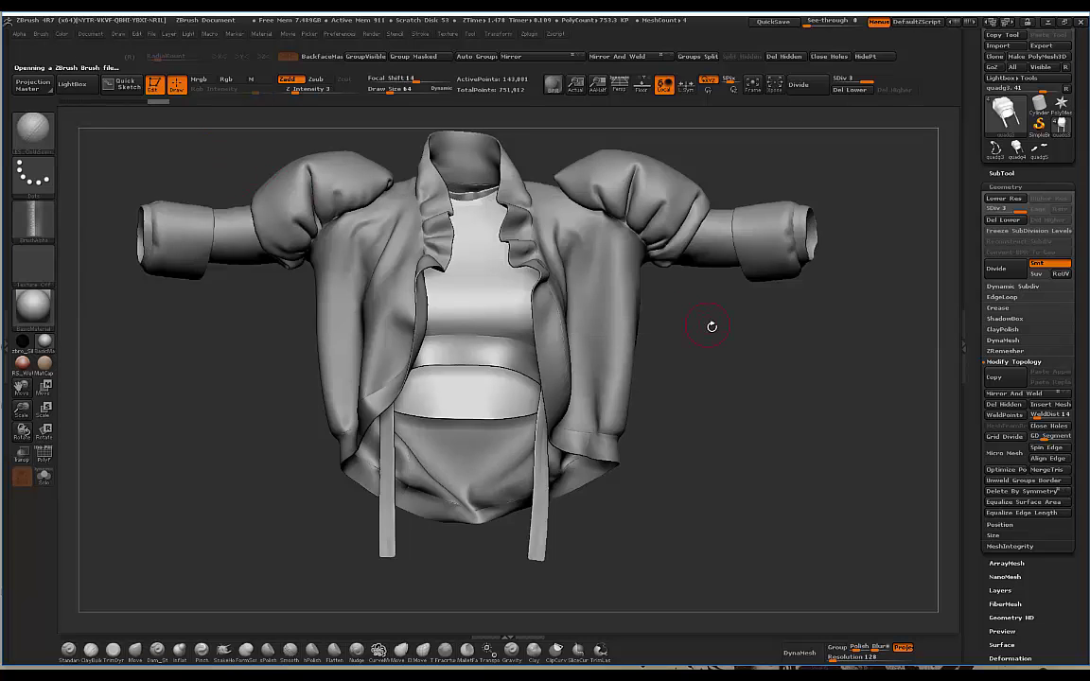
left_click_drag(712, 326, 672, 324)
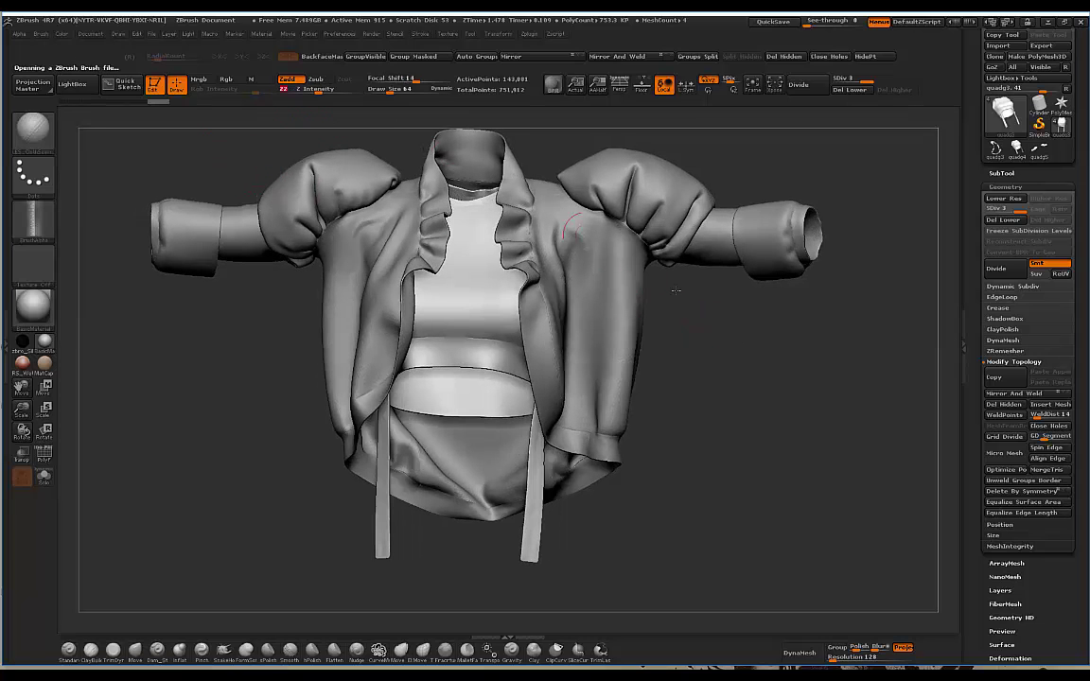
left_click_drag(778, 393, 764, 434)
Step: Make the quadg2 trim active and reduce the seam brush's Draw Size to 16 for work on the cuff
left_click(559, 518, "alt")
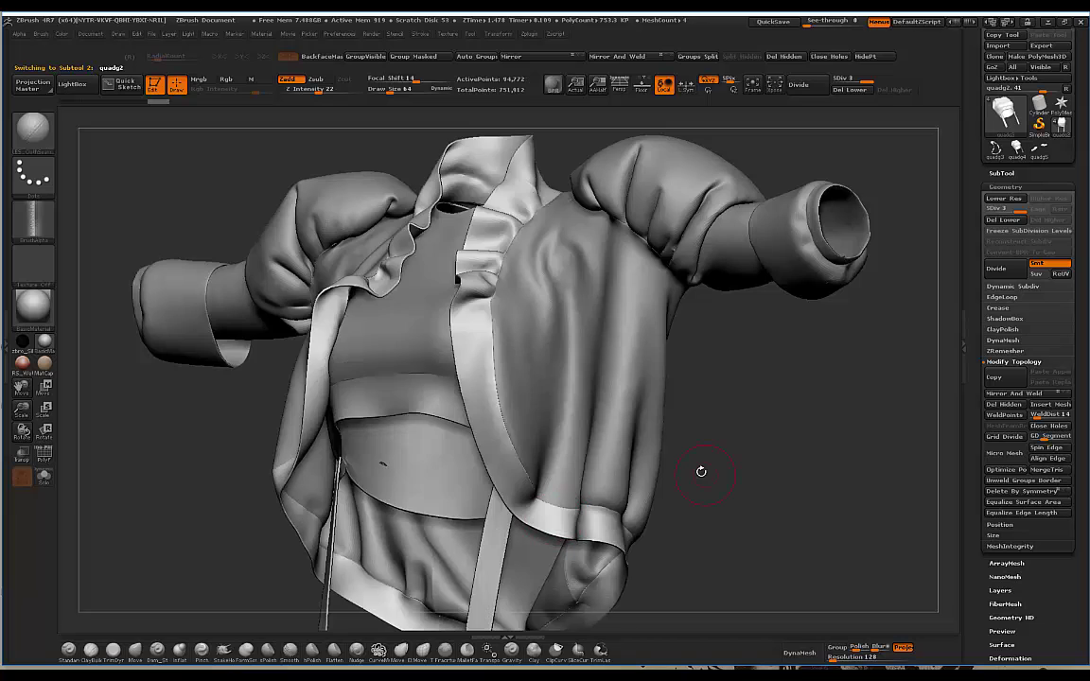
mouse_move(702, 473)
left_mouse_down()
mouse_move(723, 482)
mouse_move(695, 399)
mouse_move(784, 452)
mouse_move(708, 438)
left_mouse_up()
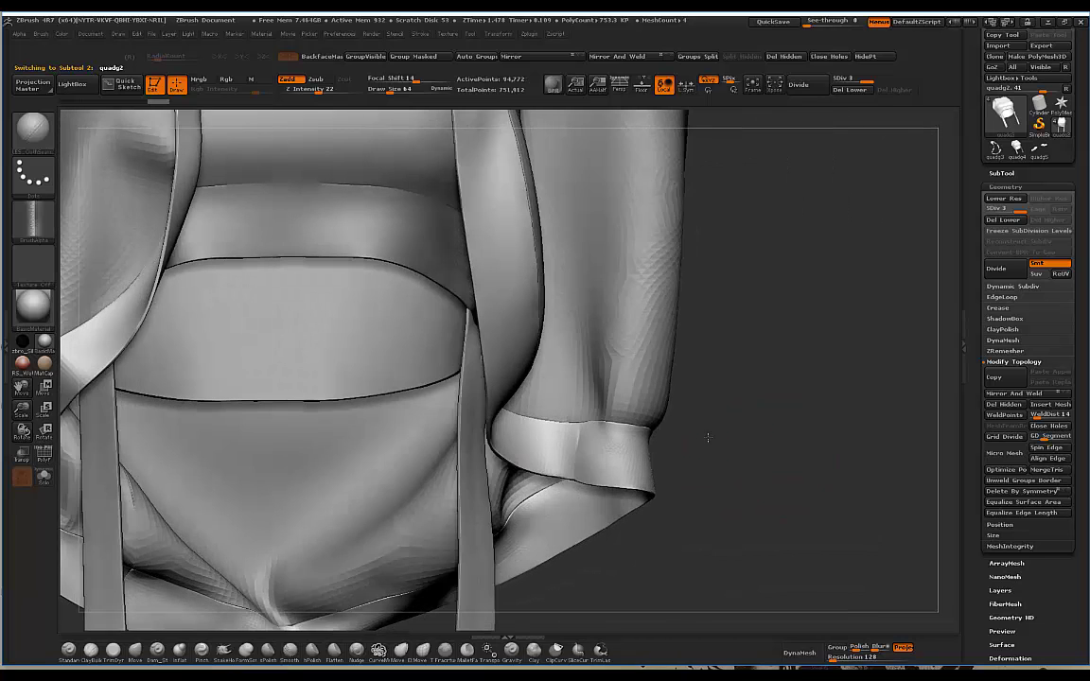
key("bracketleft")
key("bracketleft")
key("bracketleft")
key("bracketleft")
key("bracketleft")
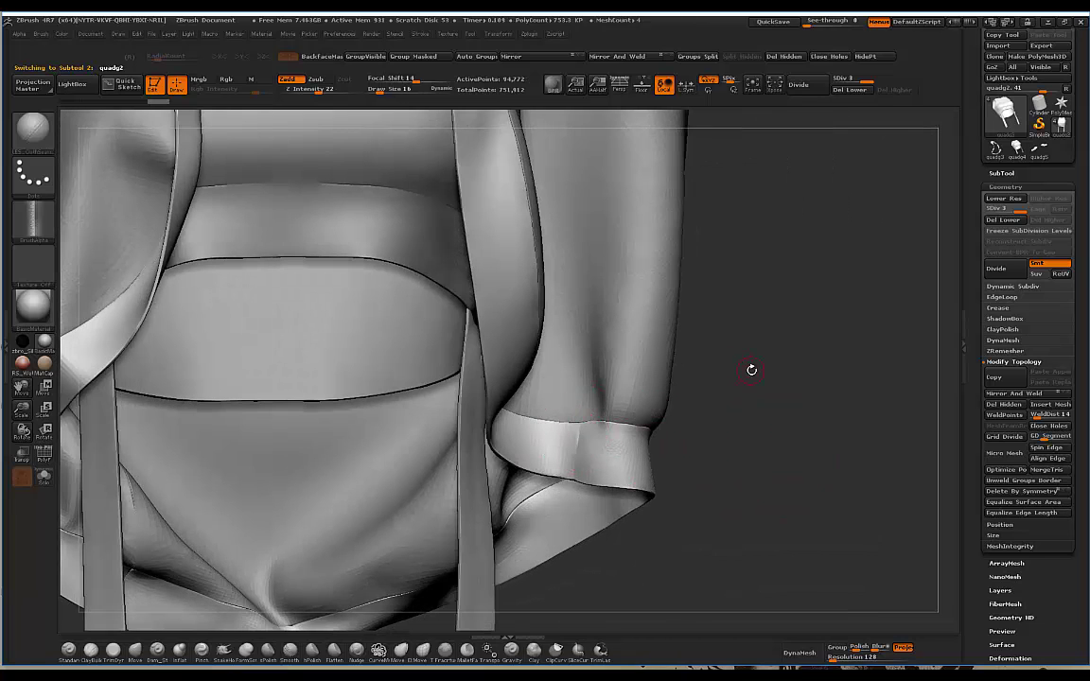
Step: Subdivide the trim to level 4 and try a seam stroke down the cuff with a Draw Size of 10
left_click_drag(751, 370, 696, 363, "alt")
mouse_move(628, 326)
left_mouse_down()
mouse_move(692, 349)
mouse_move(633, 446)
left_mouse_up()
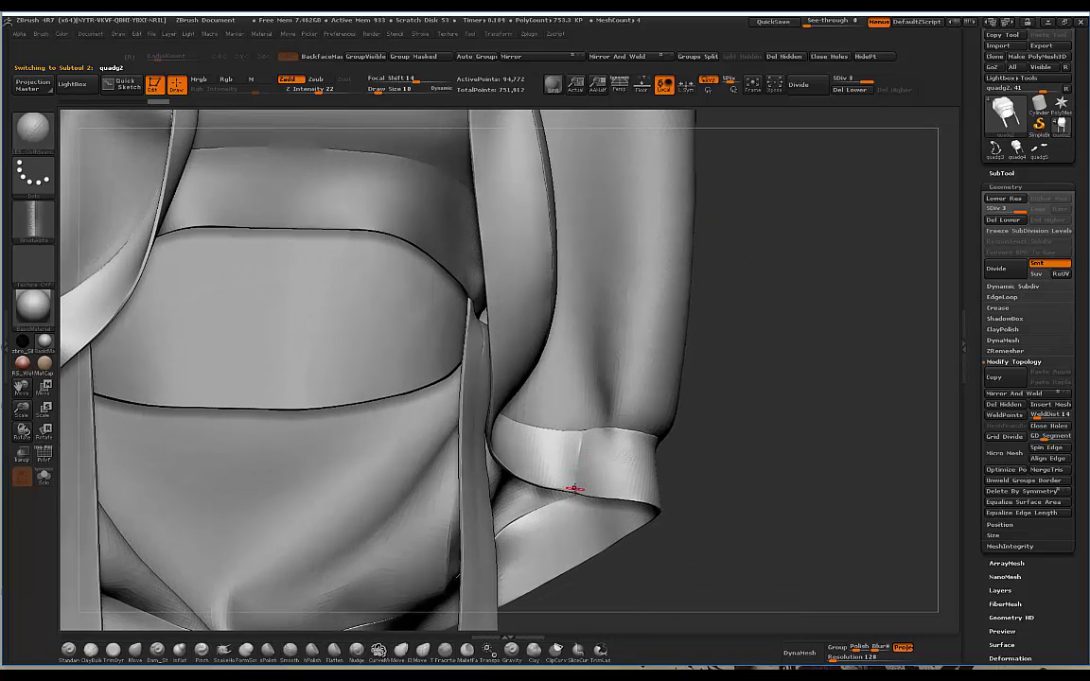
left_click(804, 87)
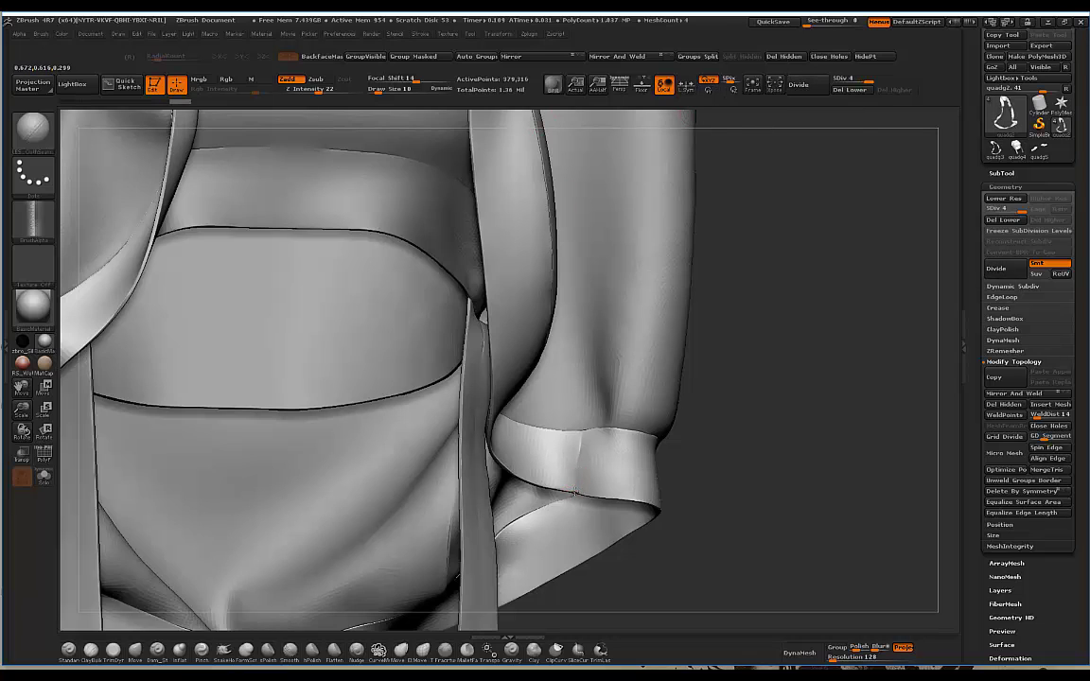
left_click_drag(583, 422, 584, 416)
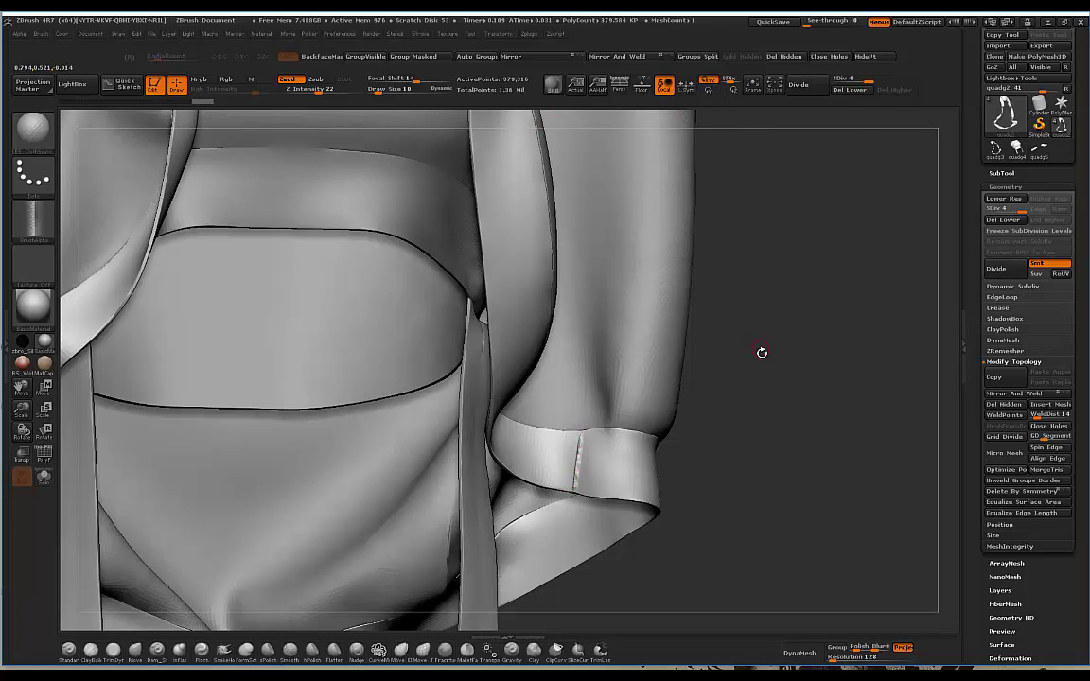
Step: Set the seam brush's Z Intensity to 10 and sculpt a fine seam stroke down the cuff trim
left_click_drag(759, 333, 718, 315, "alt")
left_click(324, 91)
type("10")
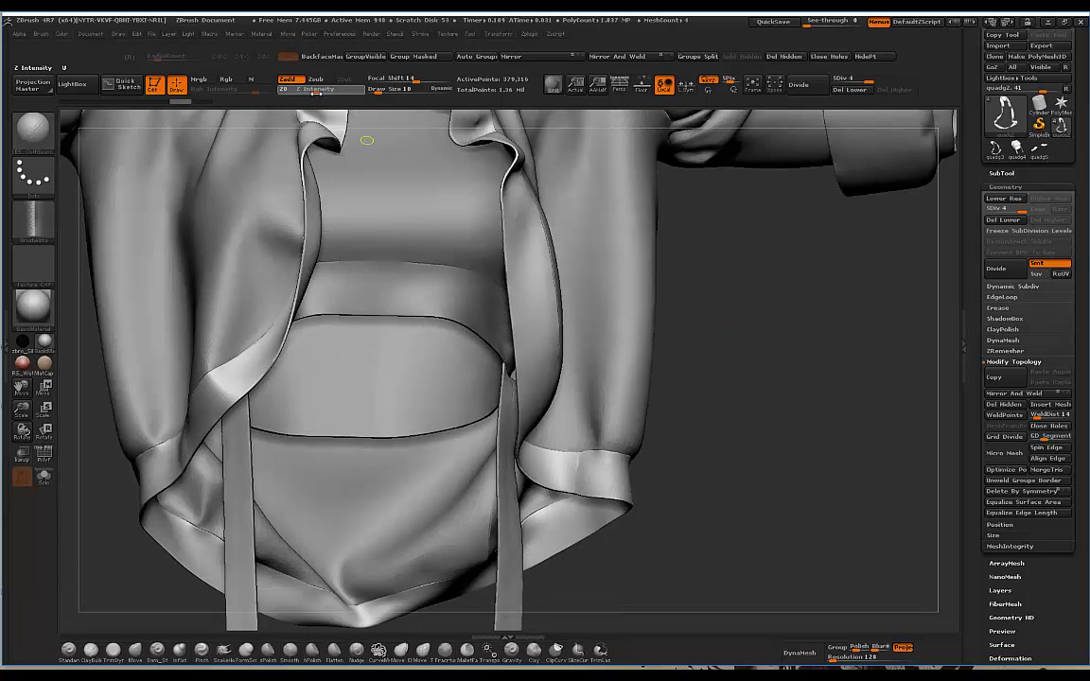
key("Return")
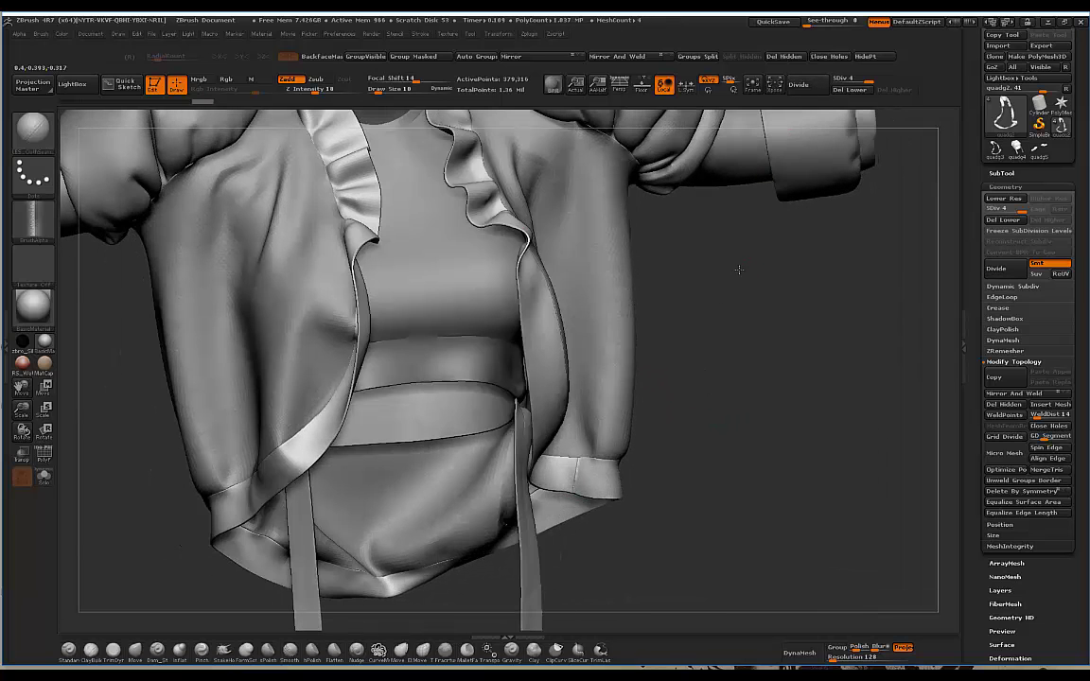
left_click_drag(739, 270, 574, 493)
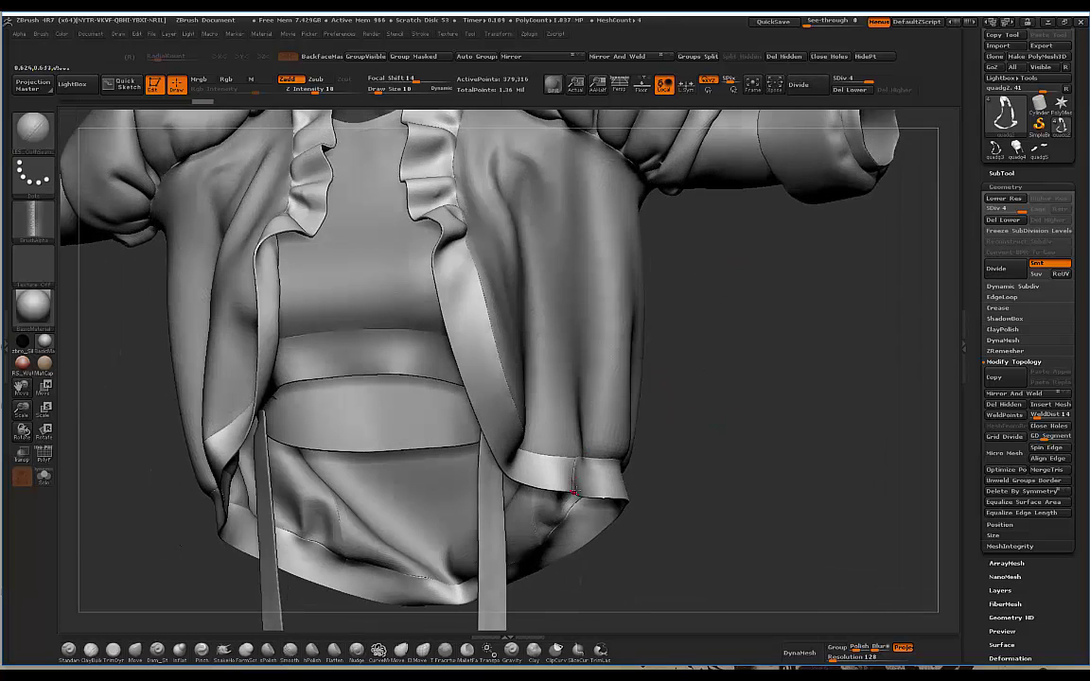
left_click_drag(729, 327, 598, 333)
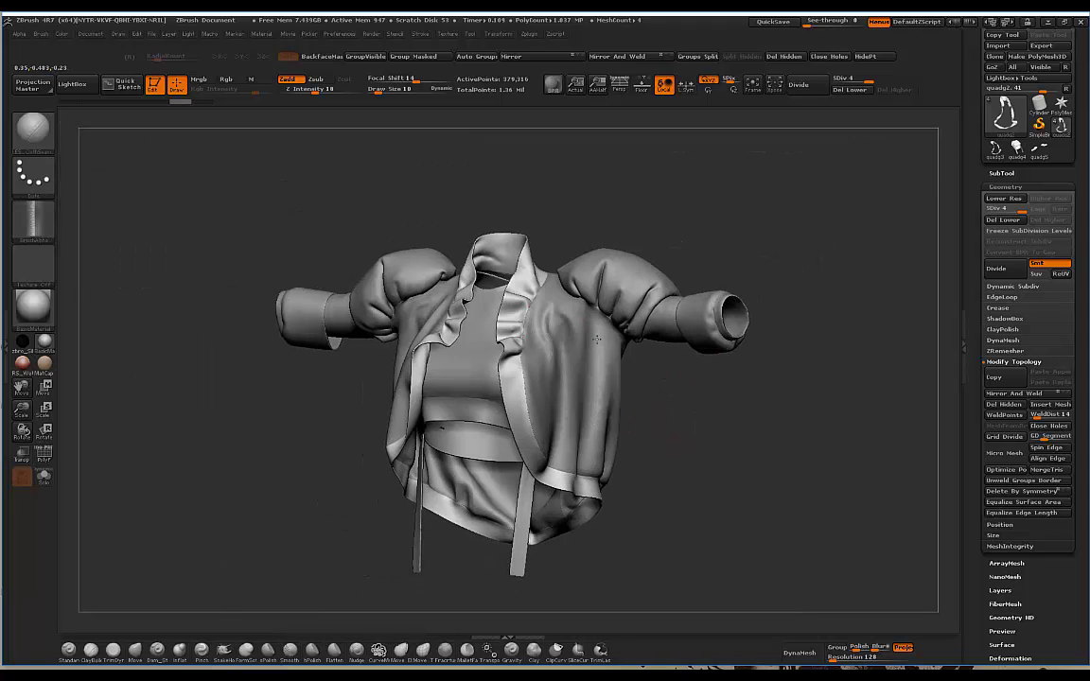
Step: Make the quadg1 jacket body active and subdivide it to level 4 for seam detail
left_click(597, 338, "alt")
left_click_drag(672, 235, 665, 261)
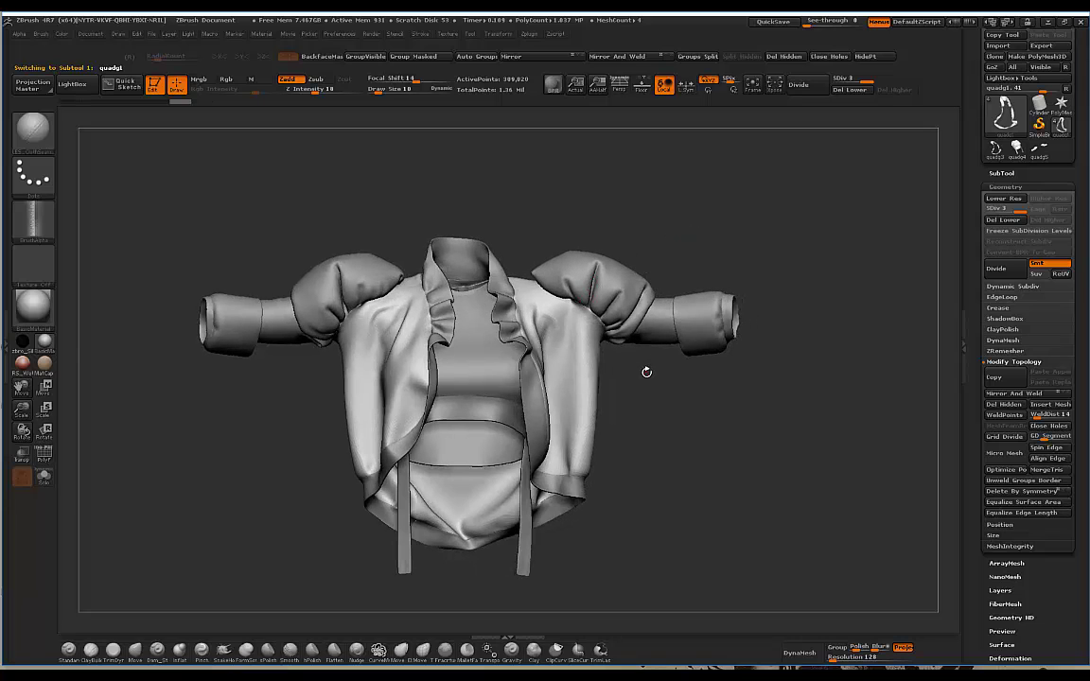
mouse_move(646, 372)
left_mouse_down()
mouse_move(775, 395)
mouse_move(683, 383)
mouse_move(592, 349)
left_mouse_up()
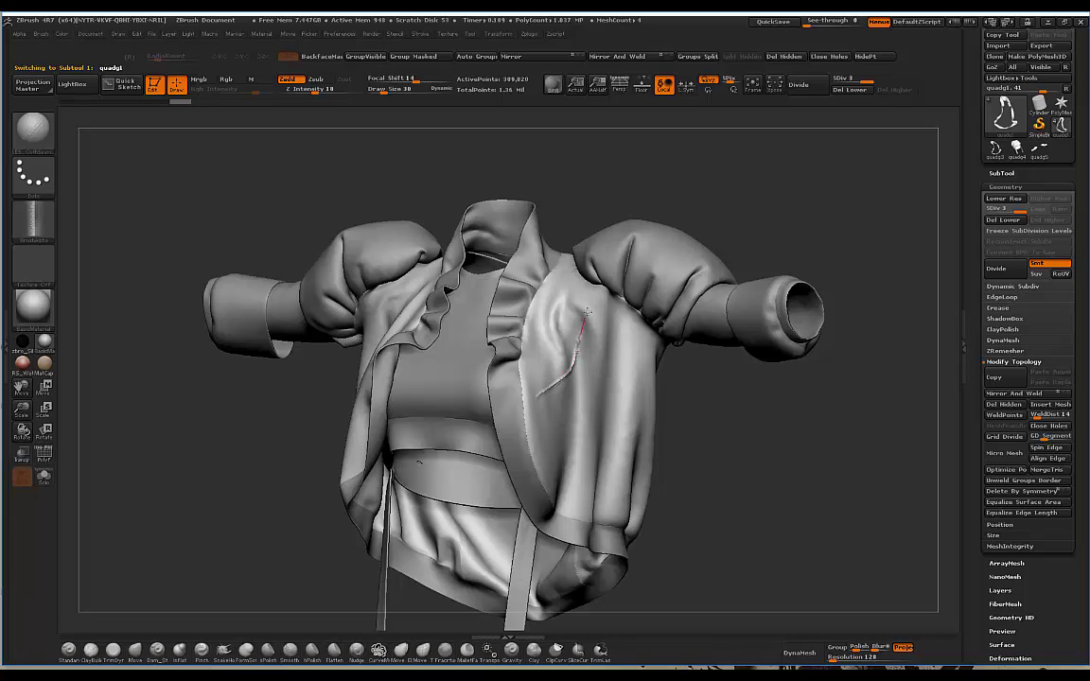
key("ctrl+d")
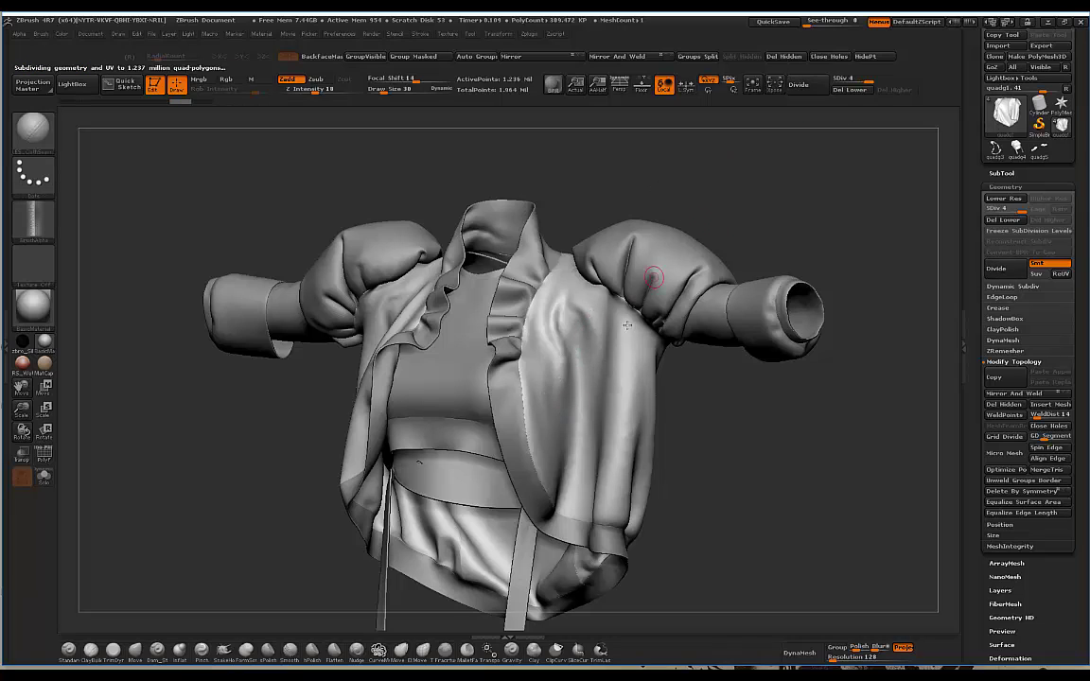
Step: Try seam strokes across the jacket's front, from the front trim toward the shoulder and around the side, with a Draw Size of 18
left_click_drag(580, 329, 590, 301)
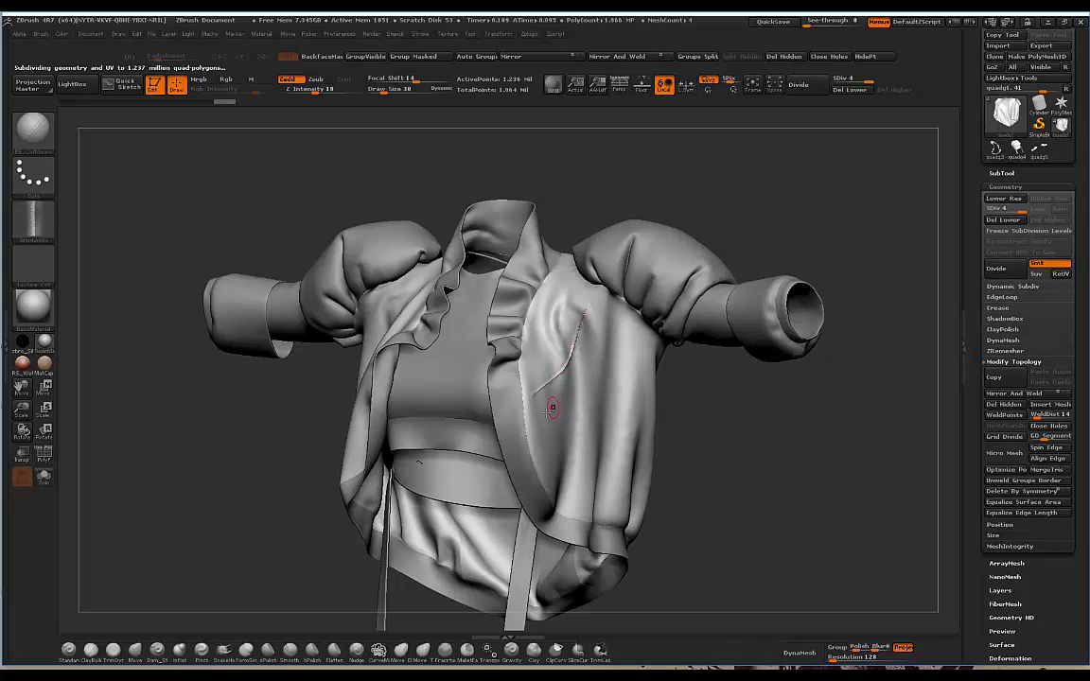
key("ctrl+z")
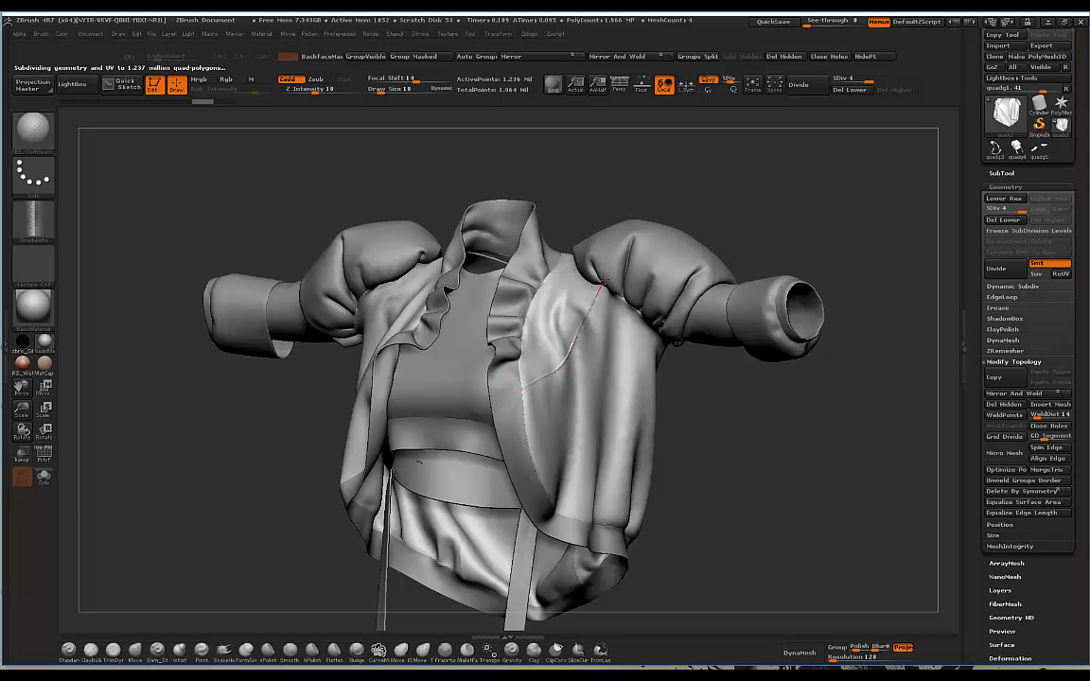
left_click_drag(610, 271, 612, 264)
mouse_move(760, 389)
left_mouse_down()
mouse_move(728, 394)
mouse_move(711, 414)
mouse_move(733, 387)
mouse_move(527, 409)
mouse_move(537, 409)
left_mouse_up()
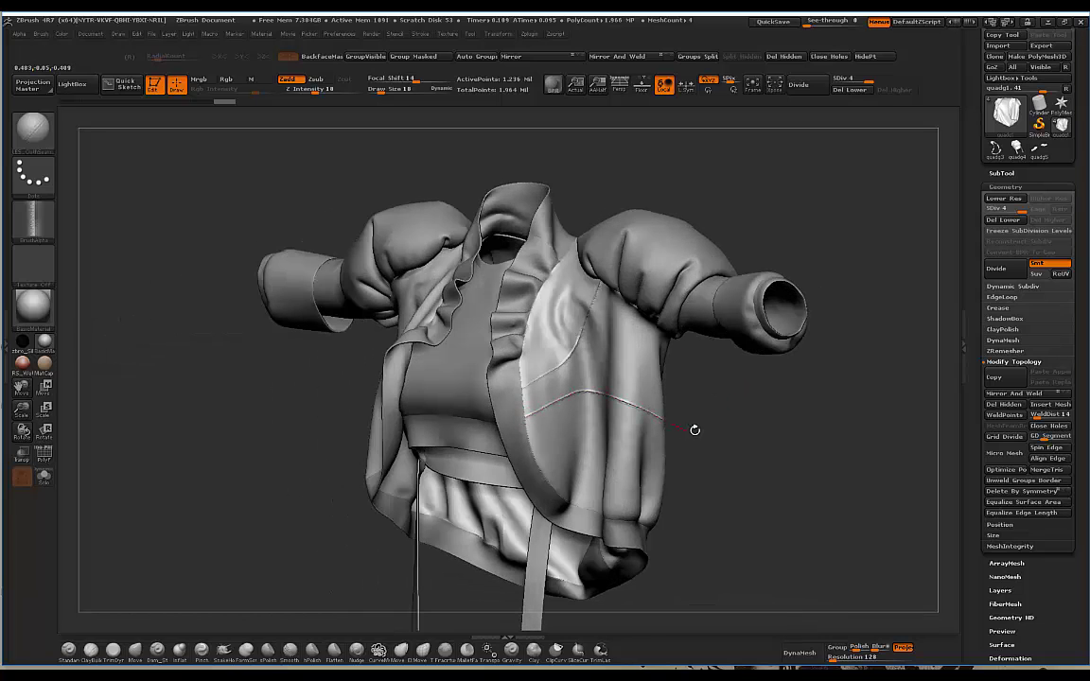
left_click_drag(695, 430, 521, 328)
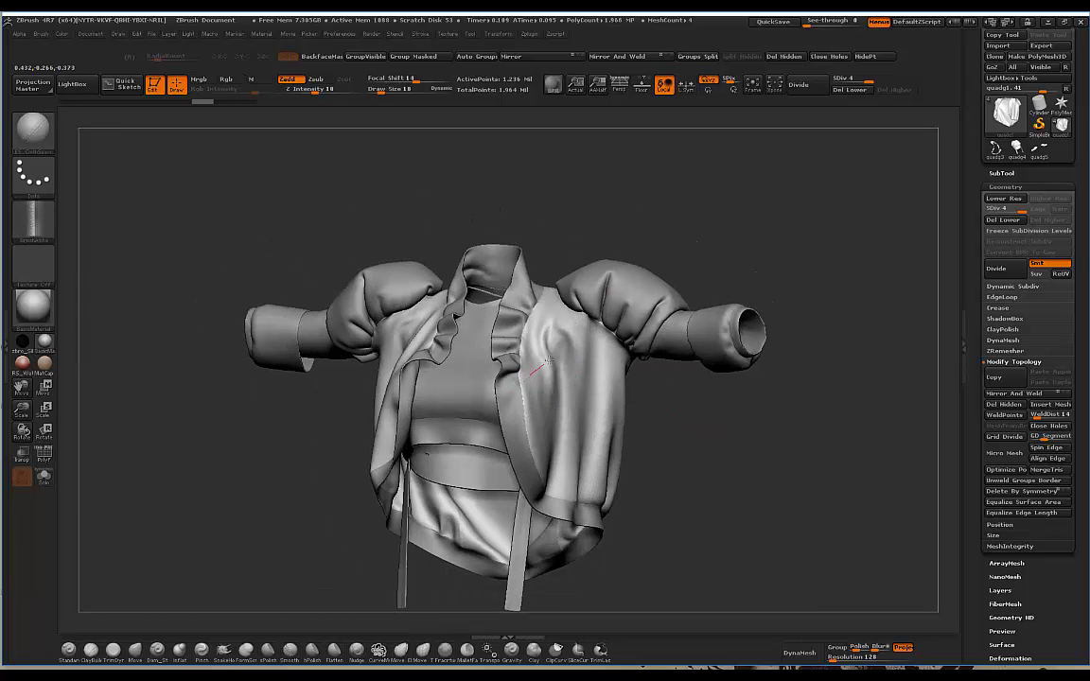
left_click_drag(574, 306, 604, 287)
left_click_drag(669, 386, 703, 401, "shift")
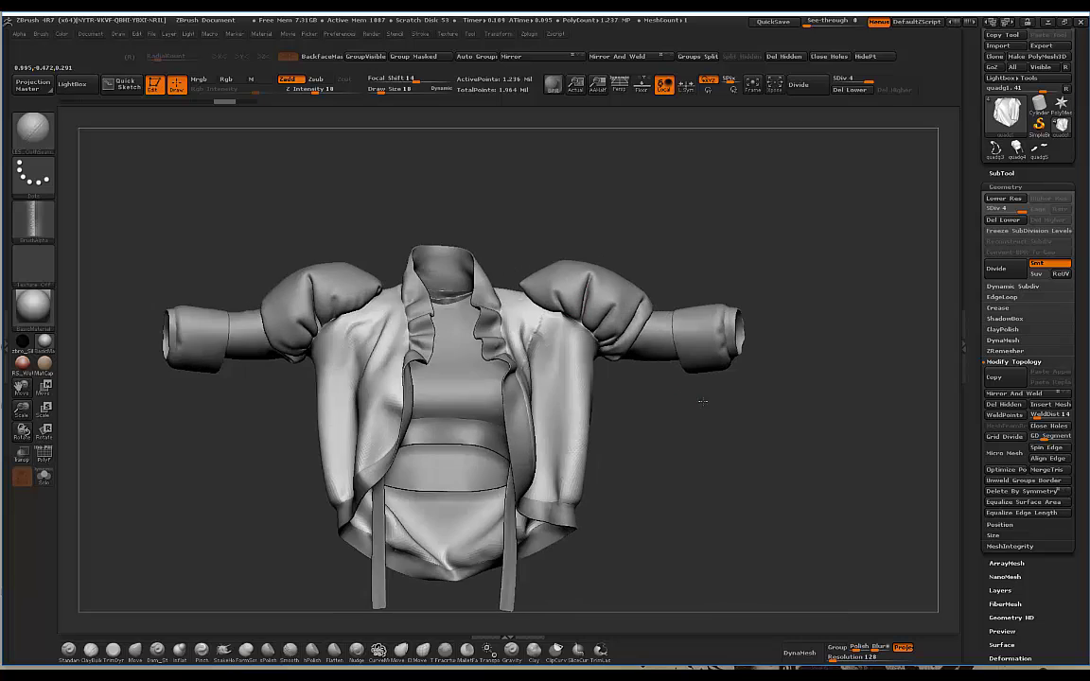
mouse_move(598, 370)
left_mouse_down("alt")
mouse_move(586, 357)
mouse_move(694, 413)
mouse_move(580, 311)
mouse_move(667, 429)
mouse_move(607, 462)
left_mouse_up("alt")
left_click_drag(708, 477, 725, 372, "alt")
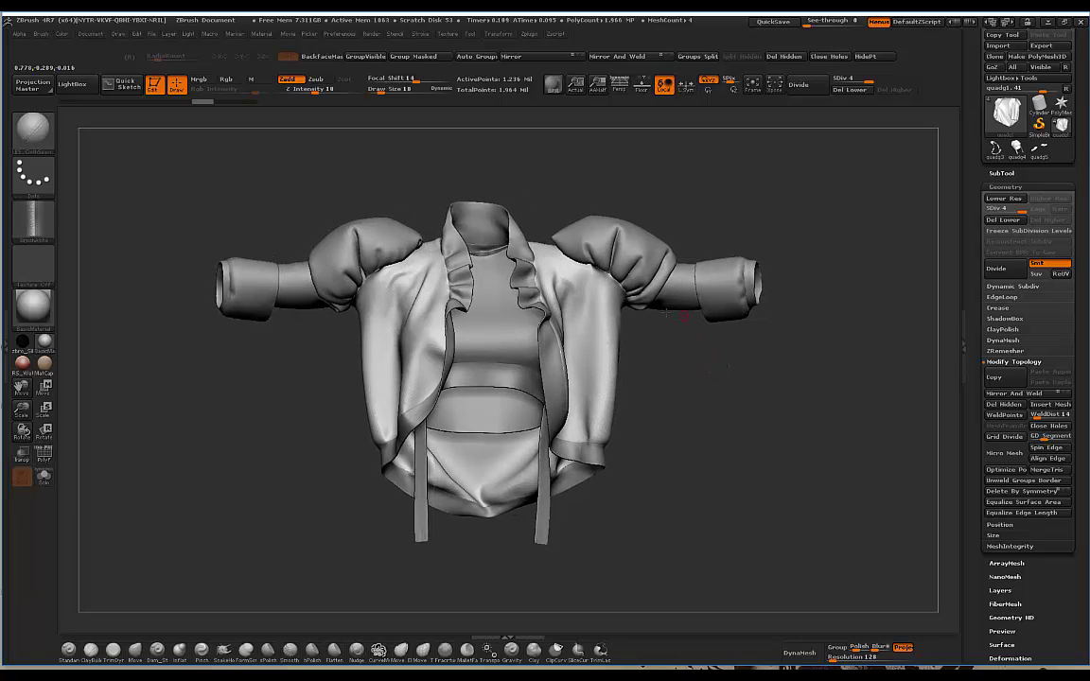